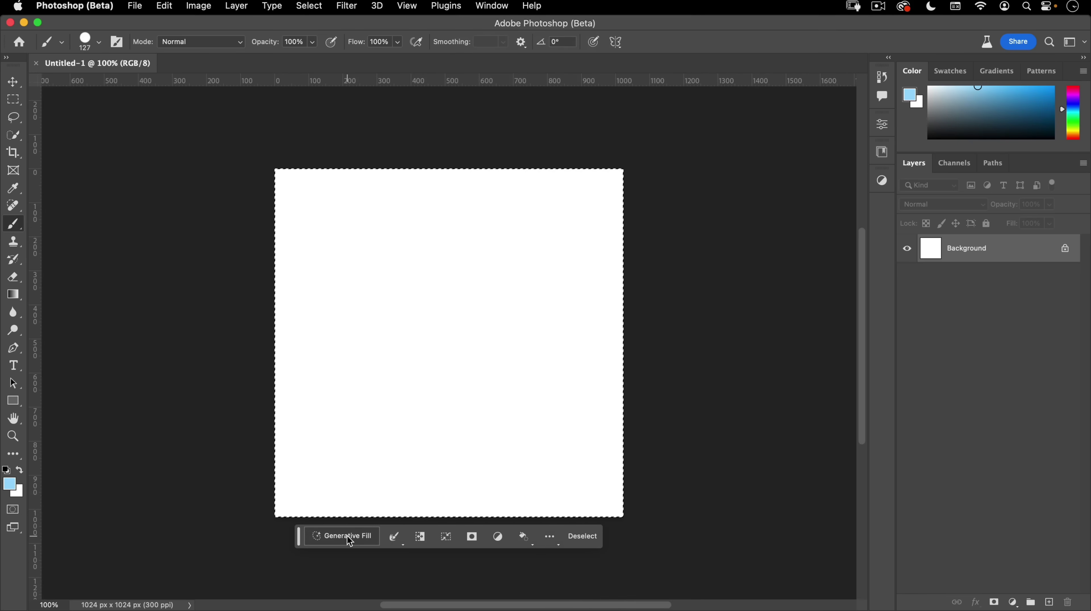
# Generate an image over the whole canvas with Generative Fill, using the prompt "landscape with rolling green hills and a river snaking through it"
pyautogui.click(350, 540)
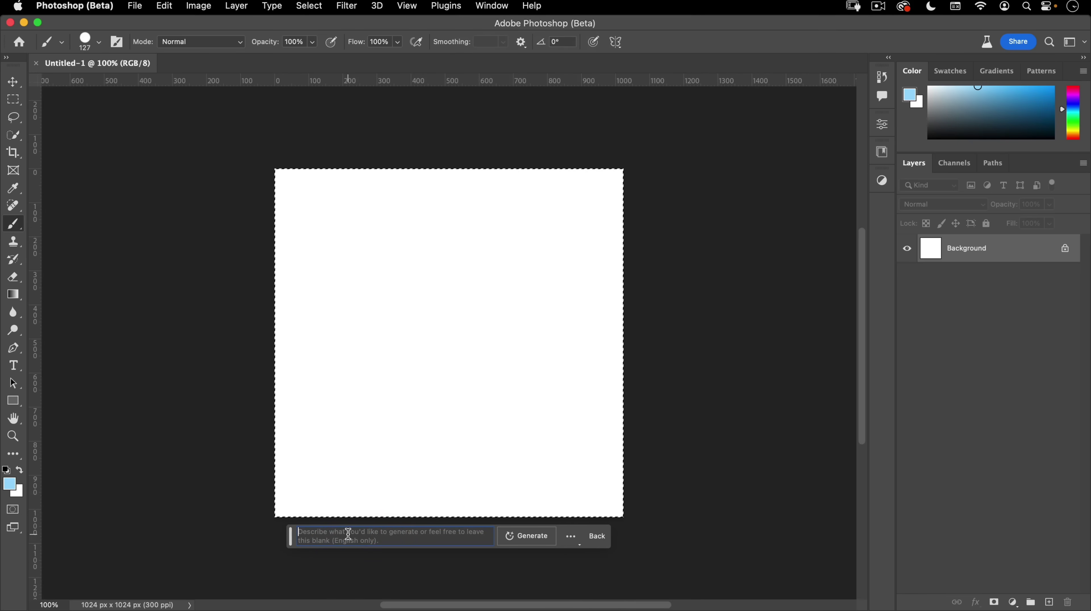
pyautogui.click(348, 534)
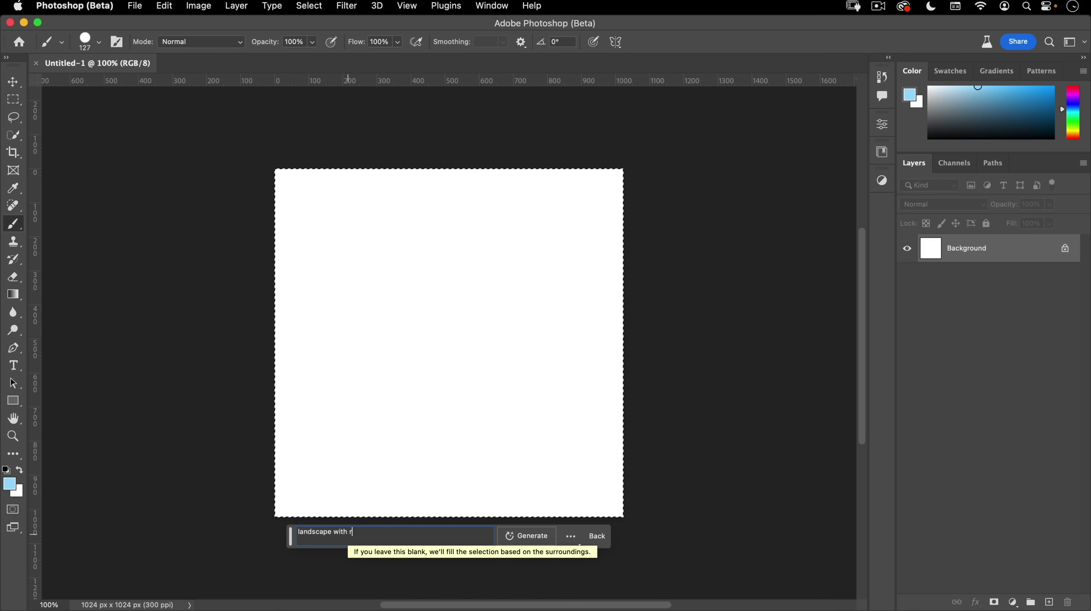
pyautogui.write('landscape with rolling green hi')
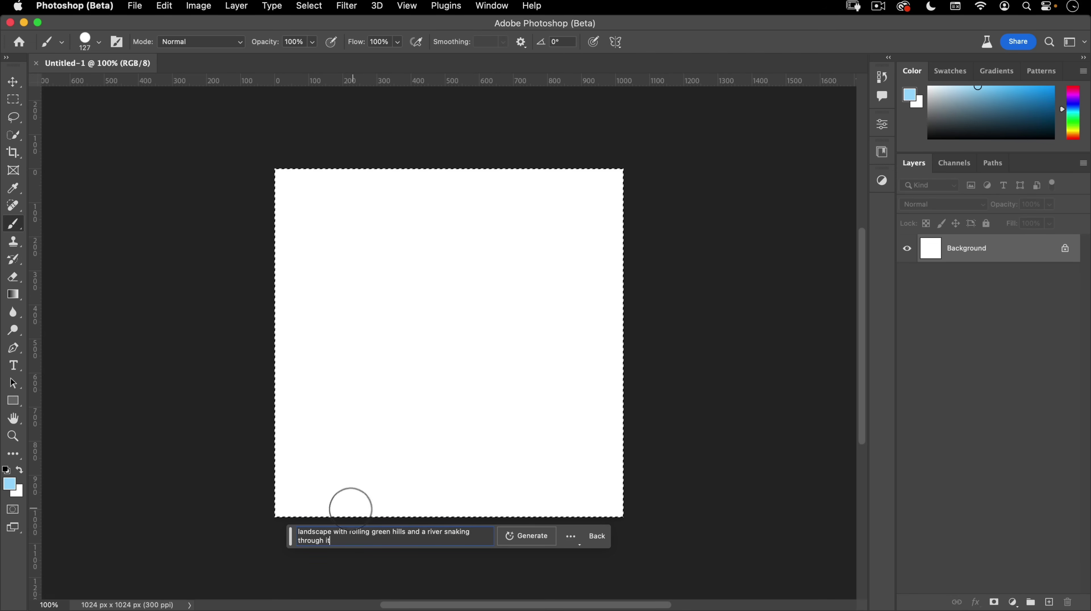
pyautogui.press('super+a')
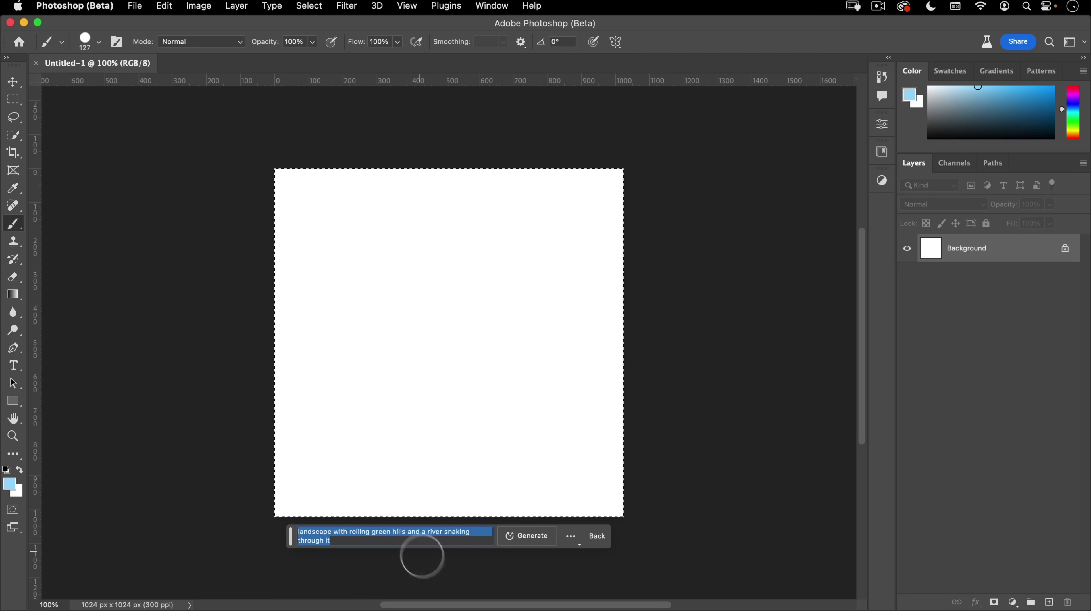
pyautogui.click(517, 537)
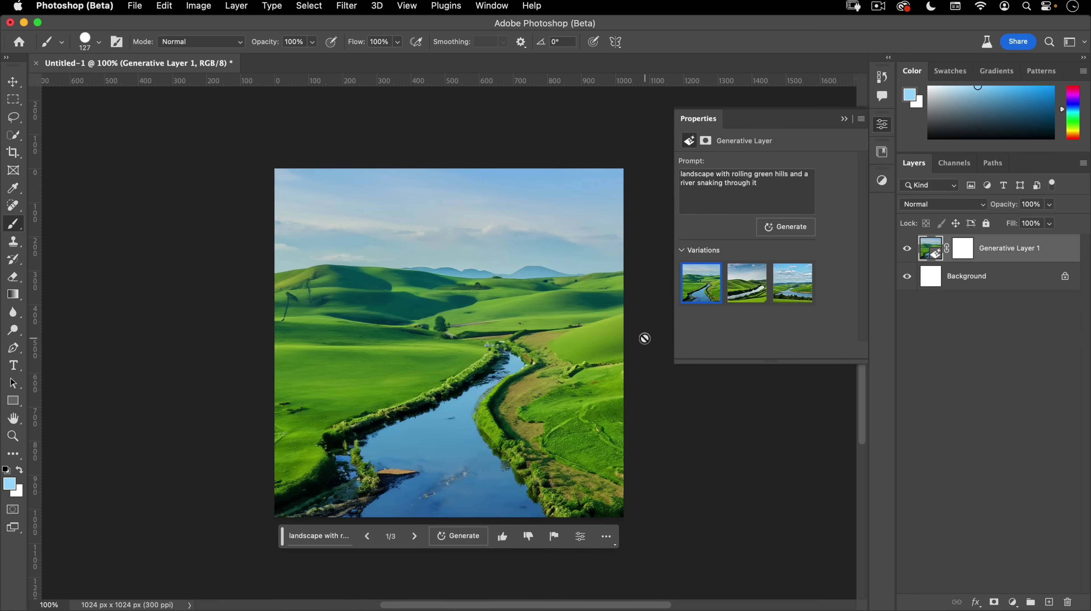
# Compare the generated landscape variations and keep the third one
pyautogui.click(415, 540)
pyautogui.click(414, 540)
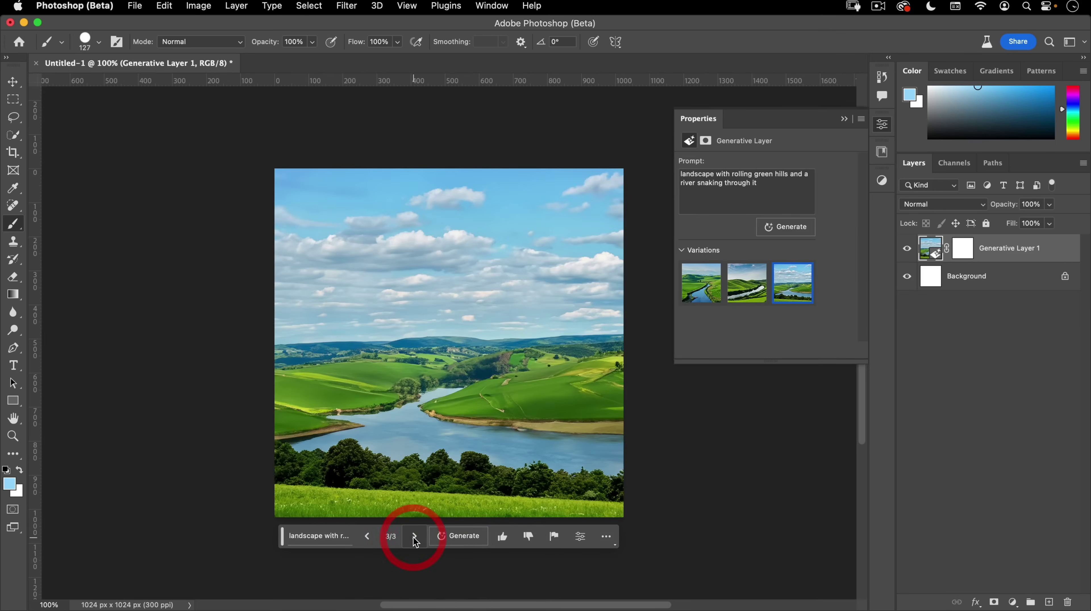
pyautogui.click(369, 538)
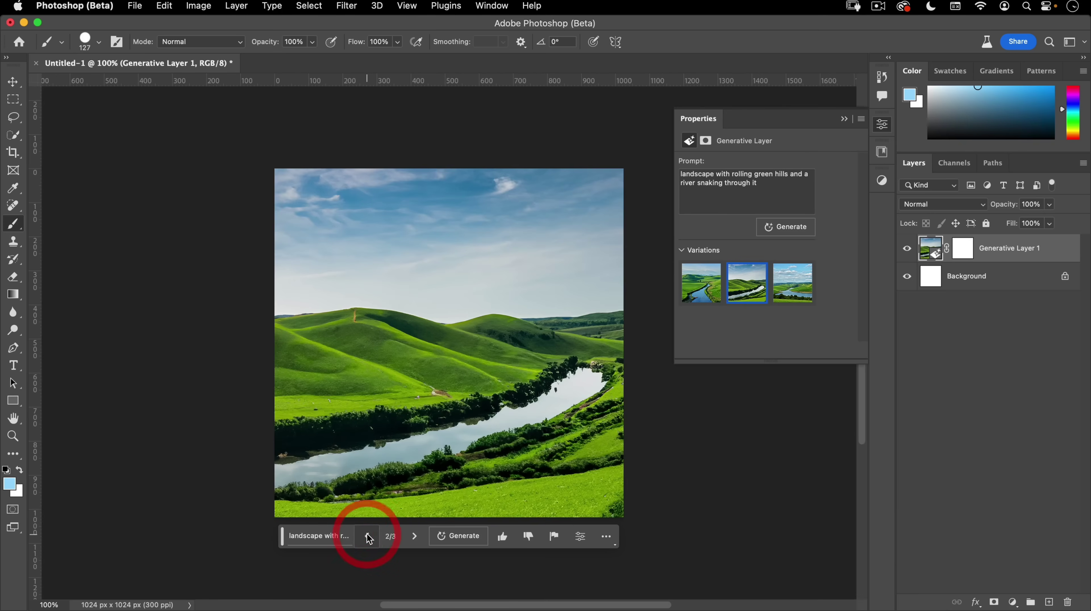
pyautogui.click(369, 538)
pyautogui.click(414, 538)
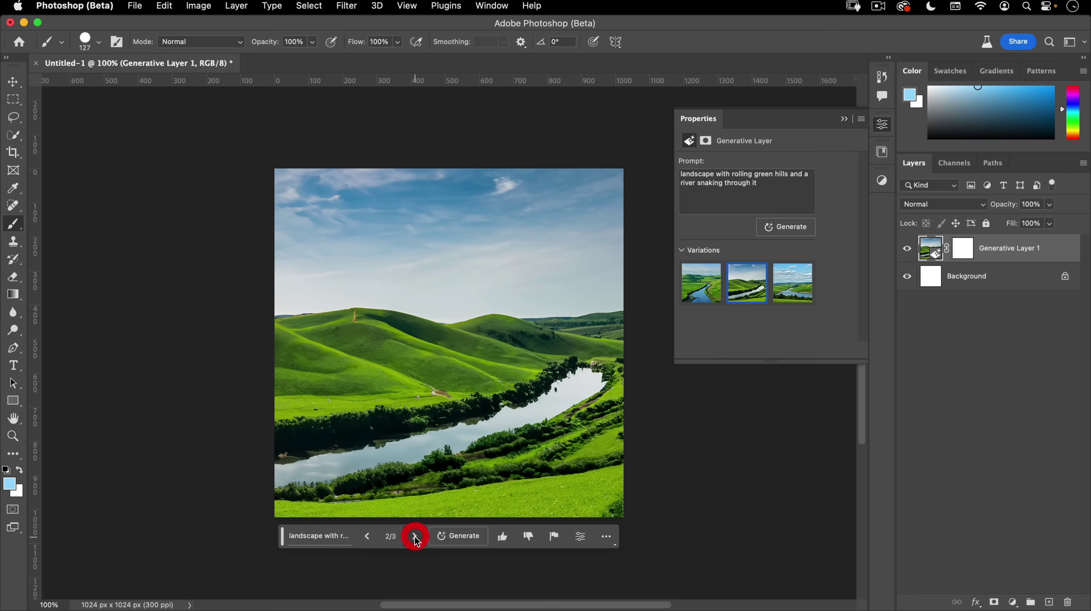
pyautogui.click(414, 538)
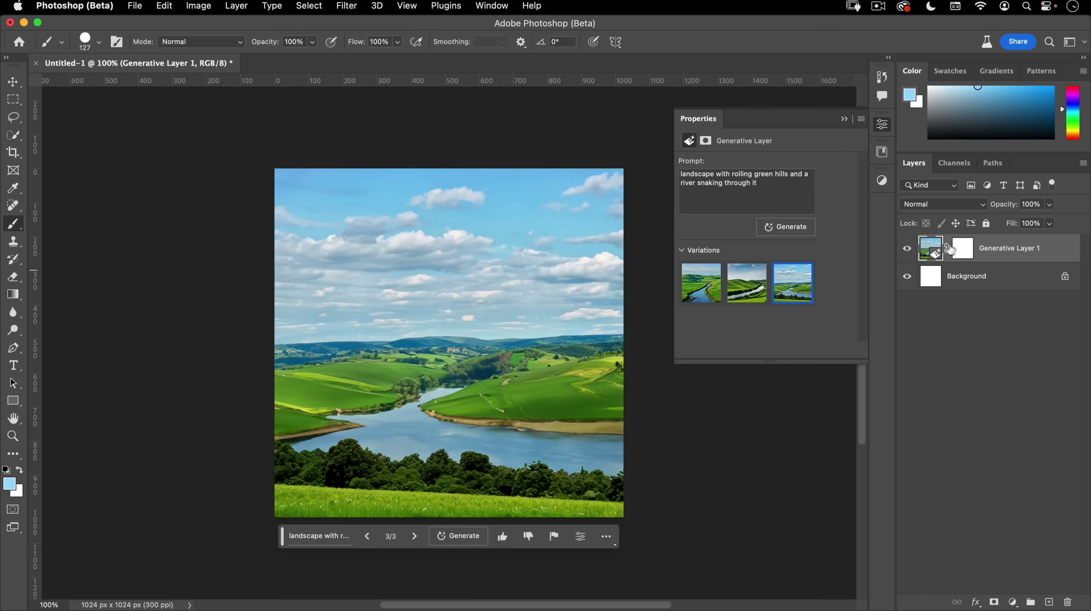
# Rename the generative layer to "100 intensity" and hide it
pyautogui.doubleClick(996, 250)
pyautogui.press('Return')
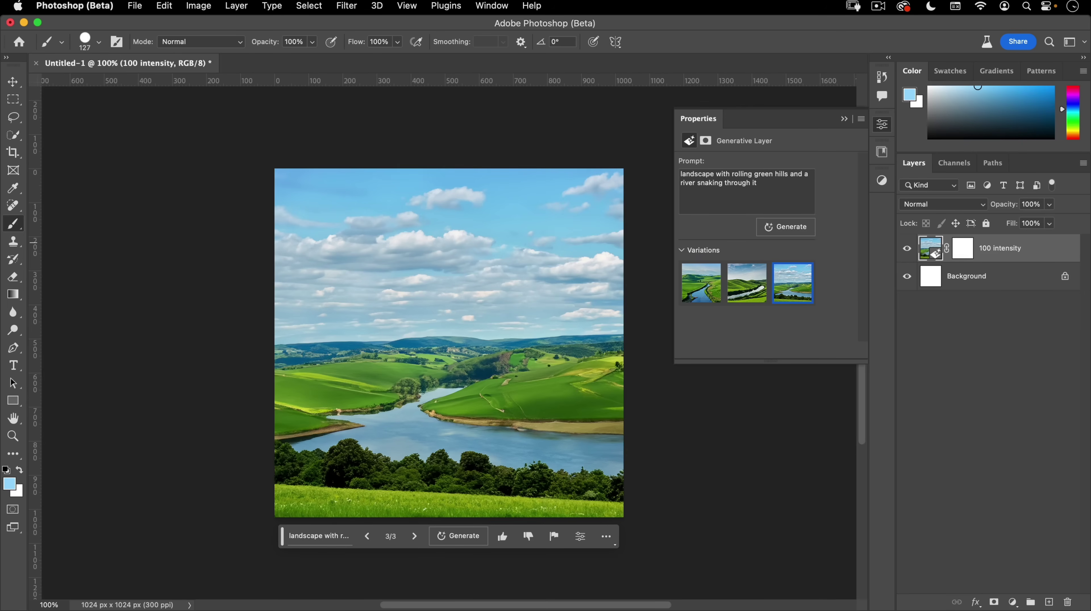
pyautogui.click(881, 126)
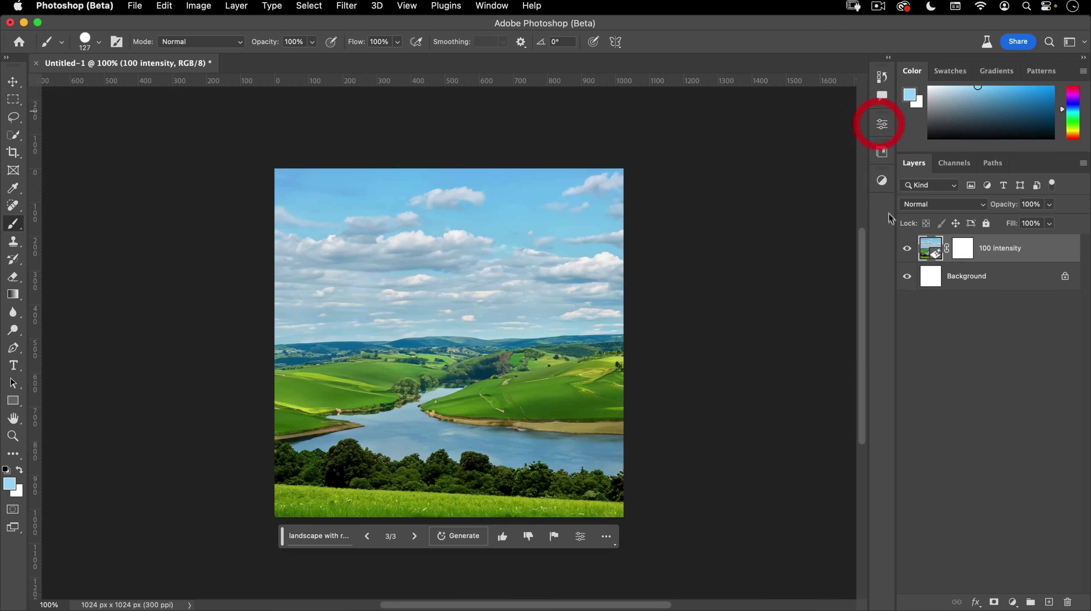
pyautogui.click(907, 251)
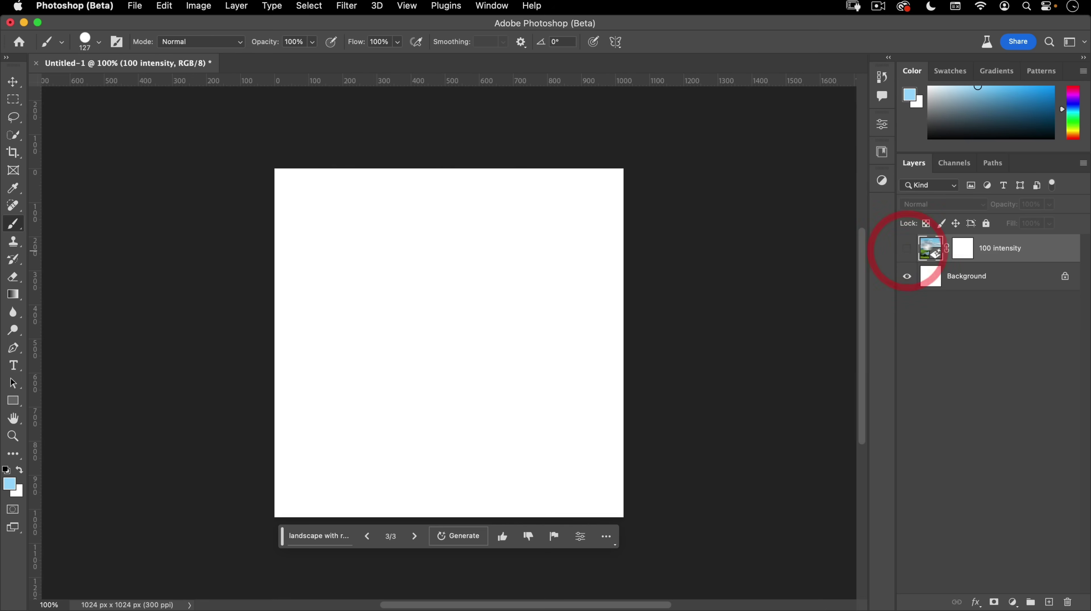
pyautogui.click(908, 252)
pyautogui.click(908, 252)
# Add a new layer directly above the Background and name it "sketch"
pyautogui.click(959, 276)
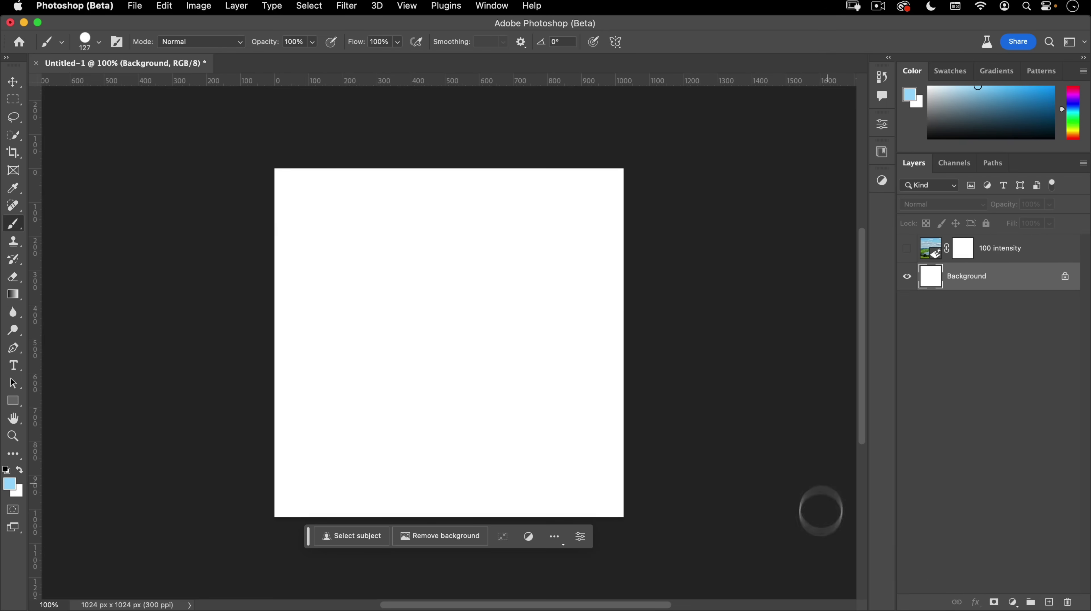
pyautogui.click(1048, 602)
pyautogui.doubleClick(959, 277)
pyautogui.write('sketch')
pyautogui.press('Return')
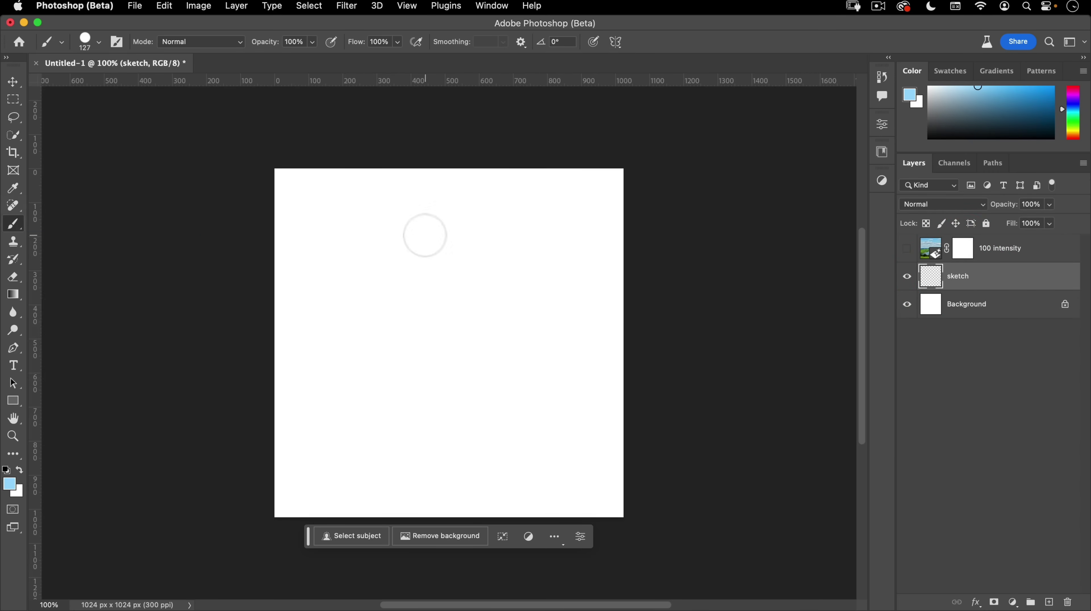
# Set up the Hard Round Pressure Size brush at 100 px with 50% opacity and 50% flow
pyautogui.rightClick(422, 234)
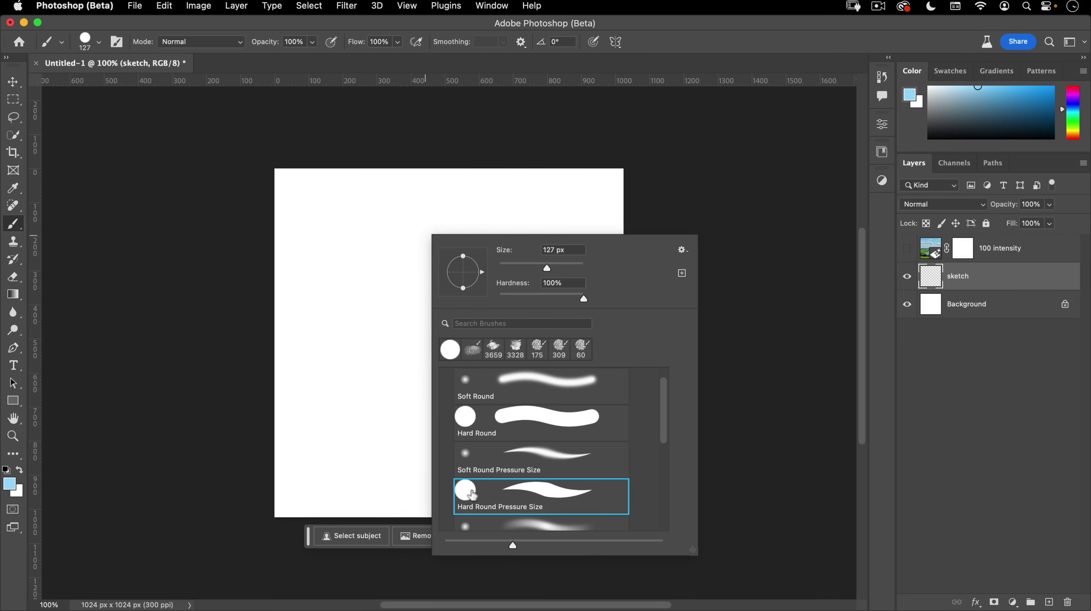
pyautogui.click(470, 494)
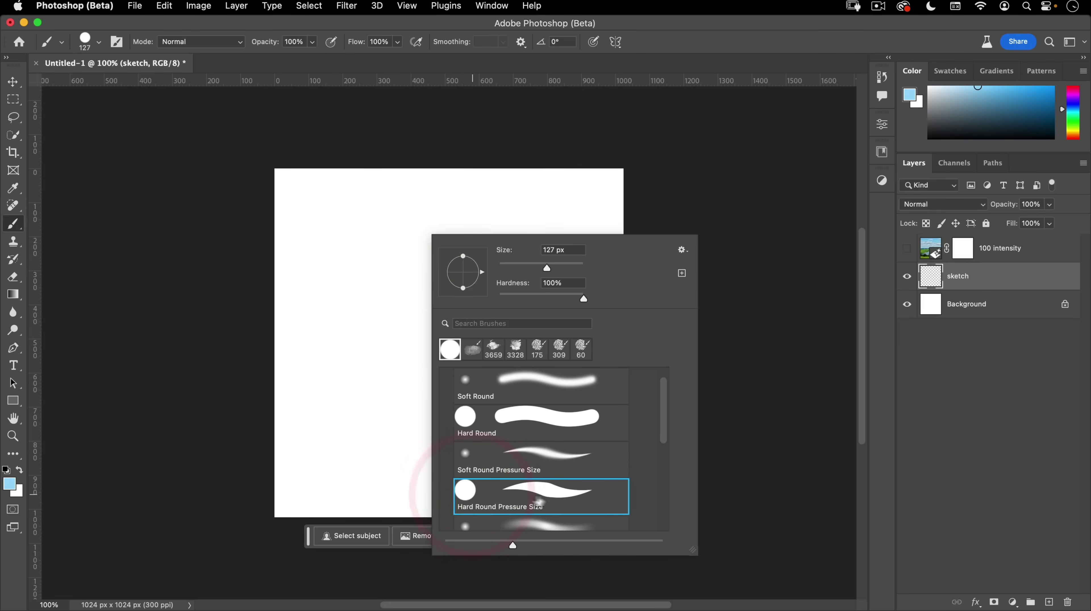
pyautogui.moveTo(547, 268); pyautogui.dragTo(538, 272)
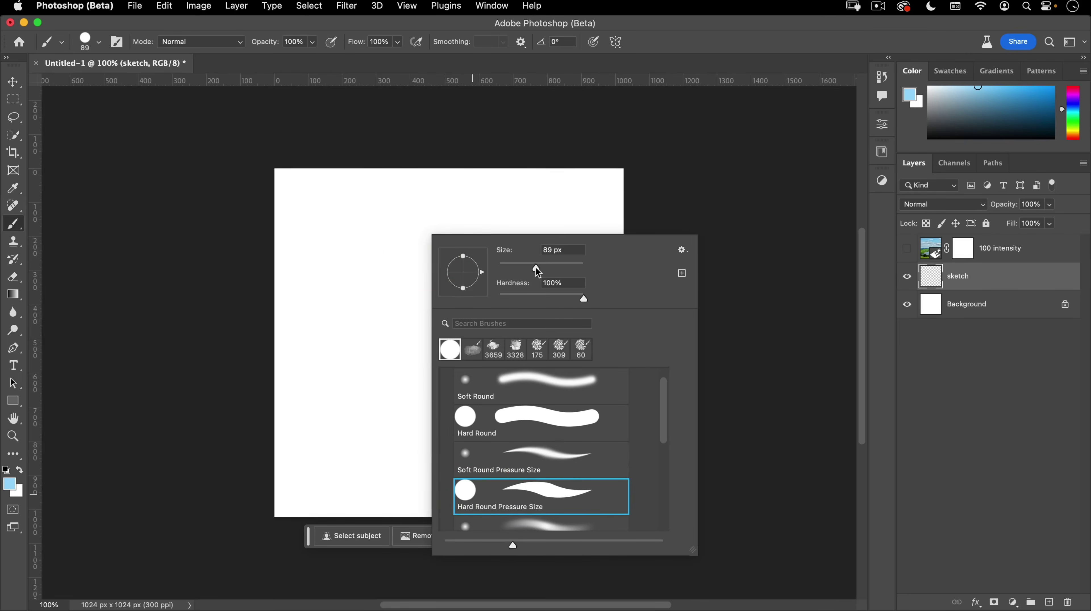
pyautogui.doubleClick(548, 250)
pyautogui.write('100')
pyautogui.press('Return')
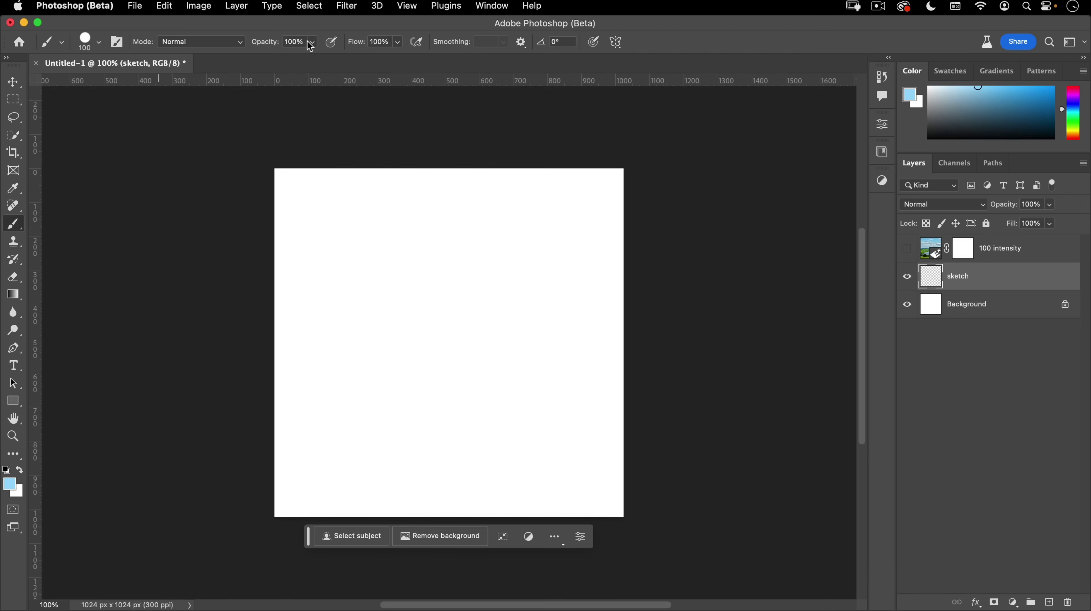
pyautogui.write('50')
# Paint a light blue sky in overlapping horizontal strokes across the upper half of the canvas
pyautogui.moveTo(253, 204)
pyautogui.mouseDown()
pyautogui.moveTo(638, 212)
pyautogui.moveTo(295, 197)
pyautogui.moveTo(541, 188)
pyautogui.mouseUp()
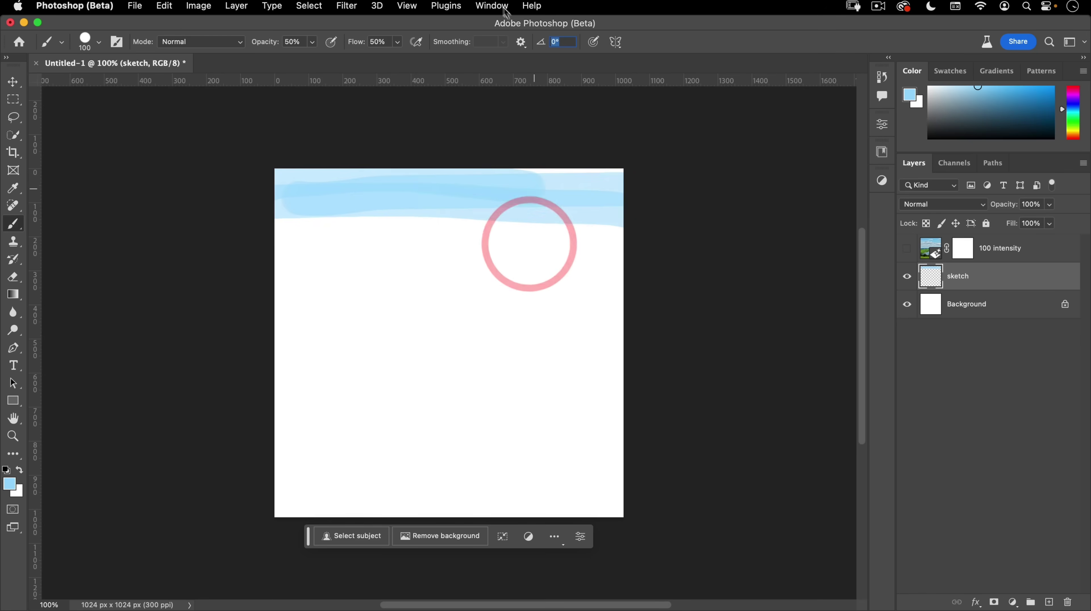
pyautogui.moveTo(393, 195); pyautogui.dragTo(460, 187)
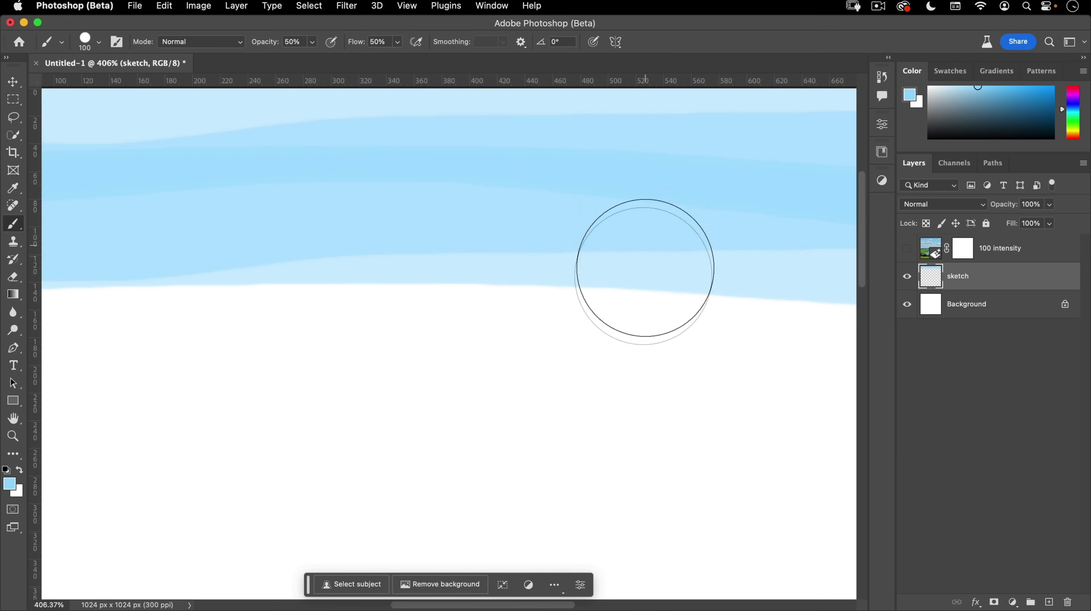
pyautogui.moveTo(425, 304); pyautogui.dragTo(344, 326)
pyautogui.moveTo(467, 352); pyautogui.dragTo(413, 307)
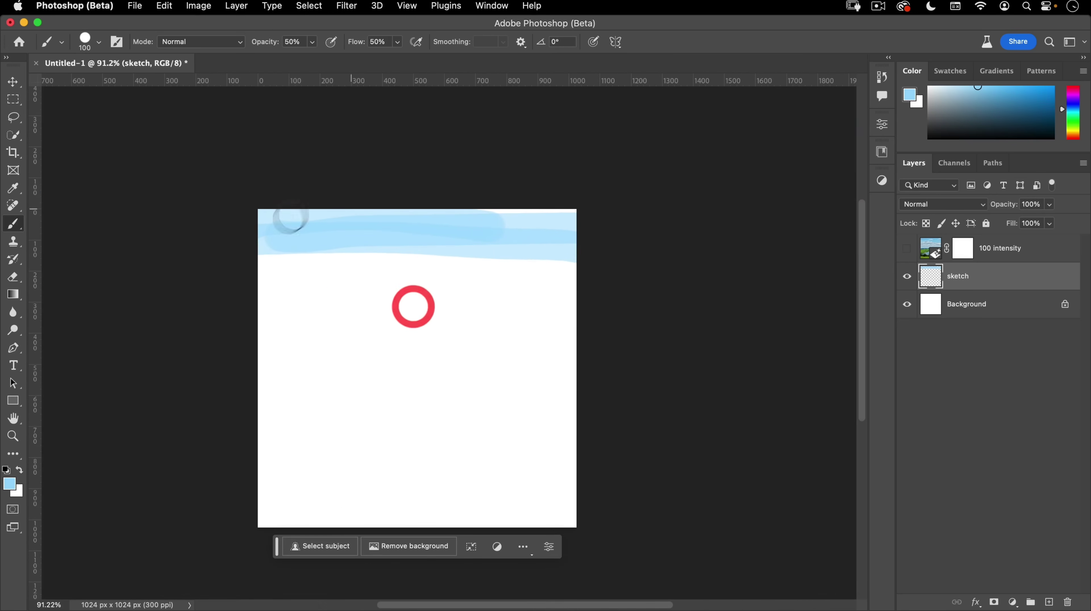
pyautogui.moveTo(254, 262)
pyautogui.mouseDown()
pyautogui.moveTo(619, 261)
pyautogui.moveTo(214, 265)
pyautogui.moveTo(577, 304)
pyautogui.moveTo(245, 297)
pyautogui.moveTo(429, 310)
pyautogui.moveTo(518, 290)
pyautogui.moveTo(219, 338)
pyautogui.moveTo(252, 392)
pyautogui.mouseUp()
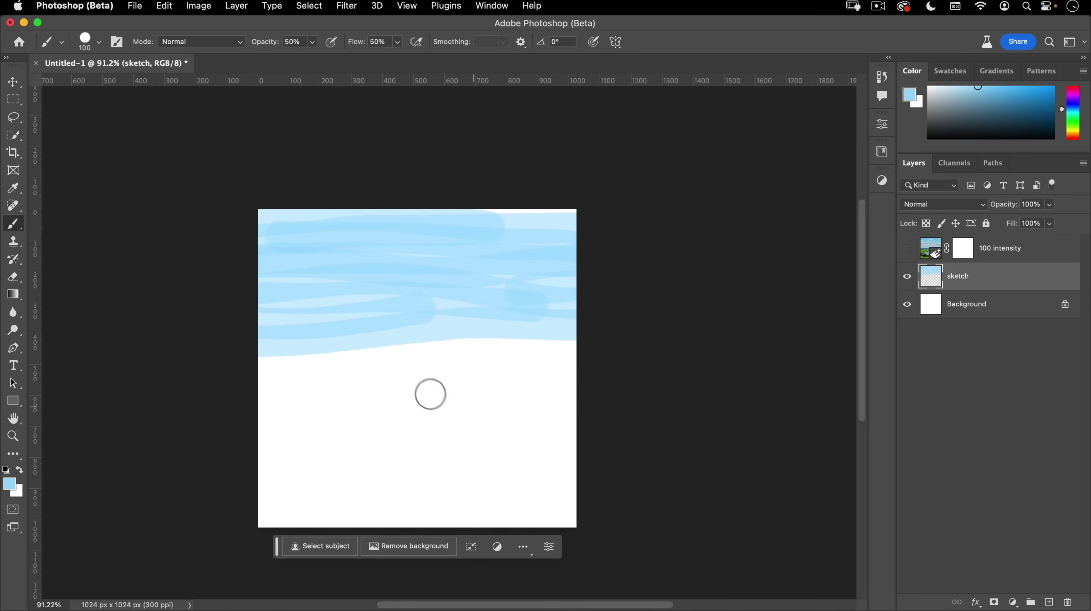
pyautogui.moveTo(437, 381); pyautogui.dragTo(433, 341)
pyautogui.keyDown('ctrl'); pyautogui.keyDown('alt'); pyautogui.click(431, 341); pyautogui.keyUp('alt'); pyautogui.keyUp('ctrl')
pyautogui.moveTo(523, 307); pyautogui.dragTo(504, 300)
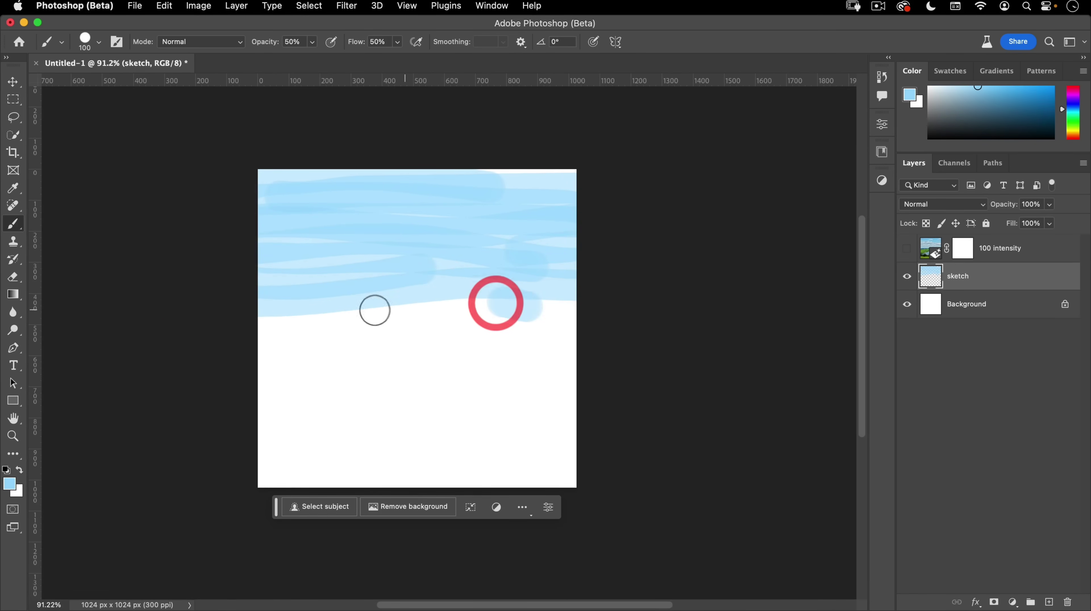
pyautogui.moveTo(372, 310); pyautogui.dragTo(328, 311)
pyautogui.moveTo(596, 287)
pyautogui.mouseDown()
pyautogui.moveTo(319, 294)
pyautogui.moveTo(263, 312)
pyautogui.mouseUp()
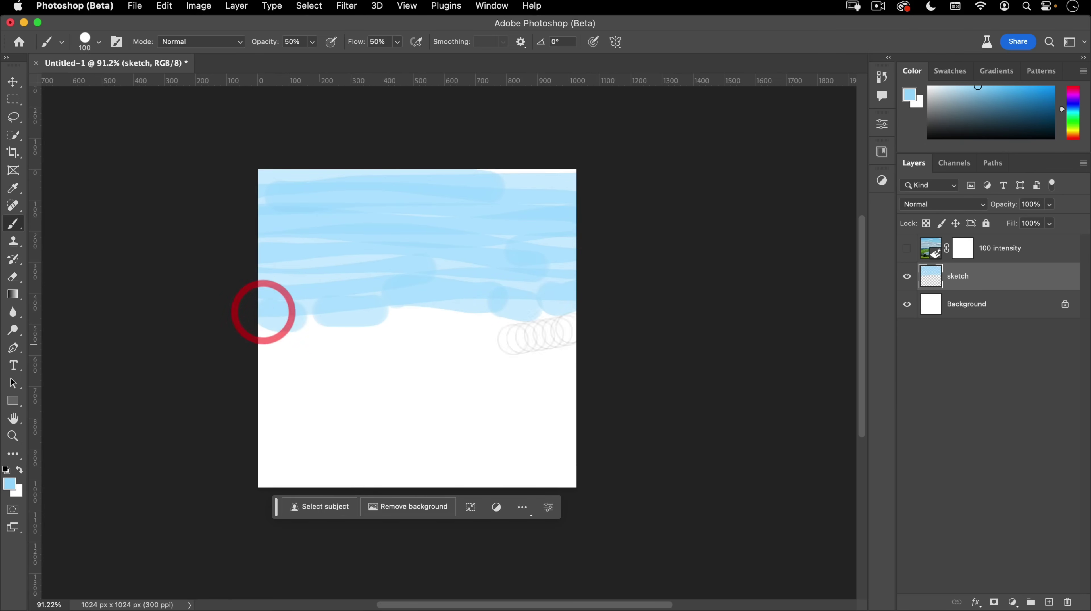
# Choose a dark green foreground color and paint two sloping hills meeting in a valley, covering the ground below the sky
pyautogui.click(9, 484)
pyautogui.moveTo(617, 252); pyautogui.dragTo(600, 277)
pyautogui.click(744, 167)
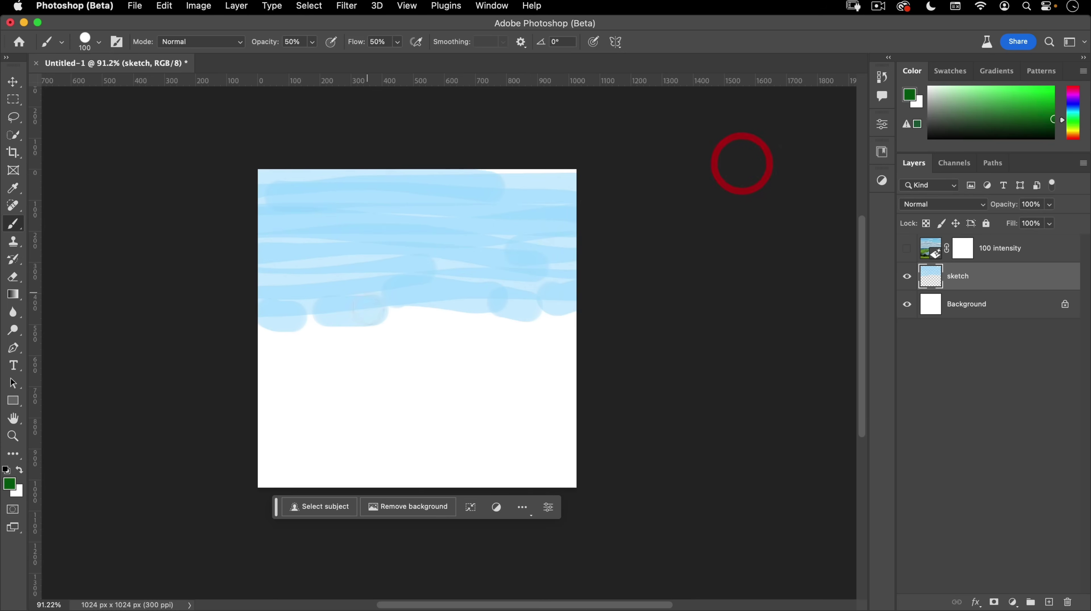
pyautogui.moveTo(275, 332)
pyautogui.mouseDown()
pyautogui.moveTo(494, 351)
pyautogui.moveTo(495, 342)
pyautogui.moveTo(275, 364)
pyautogui.moveTo(279, 411)
pyautogui.moveTo(305, 470)
pyautogui.moveTo(456, 465)
pyautogui.moveTo(254, 396)
pyautogui.moveTo(353, 443)
pyautogui.moveTo(219, 468)
pyautogui.moveTo(596, 397)
pyautogui.moveTo(217, 356)
pyautogui.moveTo(573, 308)
pyautogui.moveTo(638, 244)
pyautogui.moveTo(589, 272)
pyautogui.moveTo(223, 263)
pyautogui.moveTo(404, 343)
pyautogui.moveTo(644, 330)
pyautogui.mouseUp()
# Draw a lasso selection of a river winding from the valley horizon and widening to the canvas's lower edge
pyautogui.click(13, 118)
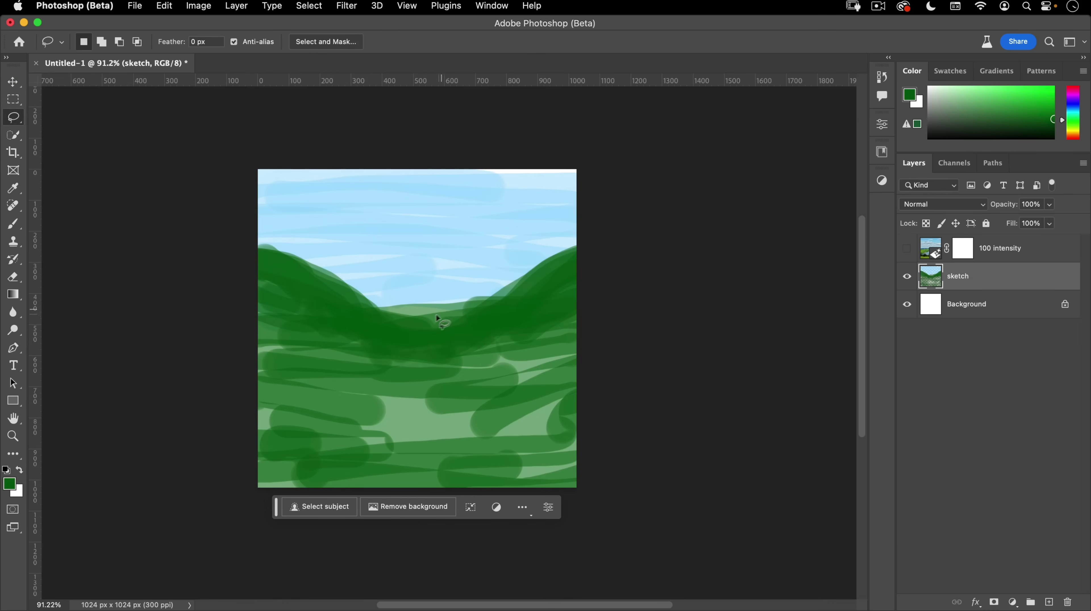
pyautogui.moveTo(444, 307); pyautogui.dragTo(387, 333)
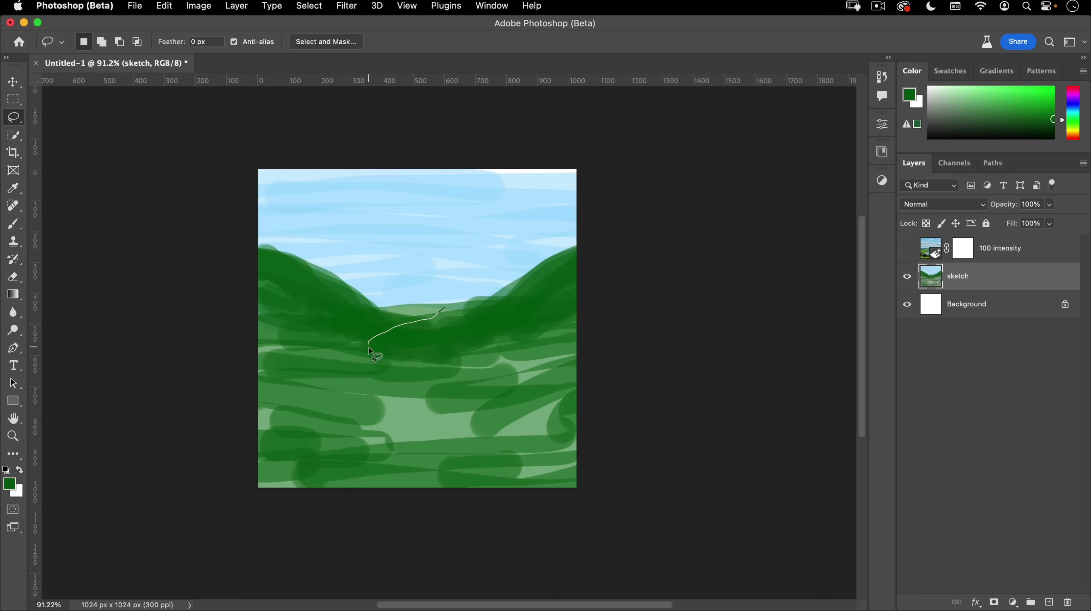
pyautogui.moveTo(348, 462)
pyautogui.mouseDown()
pyautogui.moveTo(390, 493)
pyautogui.moveTo(568, 504)
pyautogui.mouseUp()
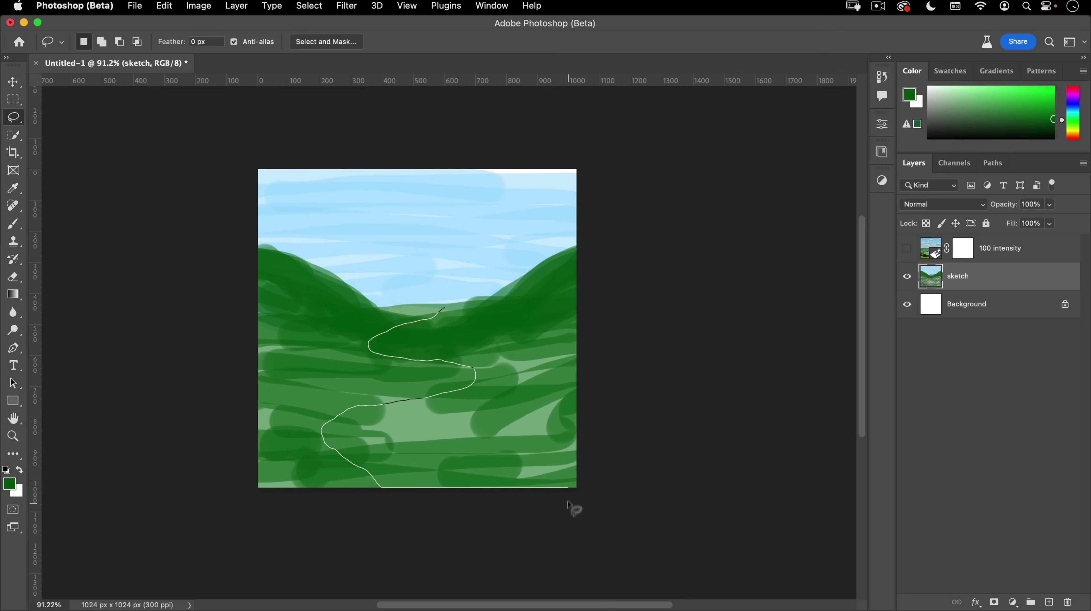
pyautogui.moveTo(450, 313); pyautogui.dragTo(441, 307)
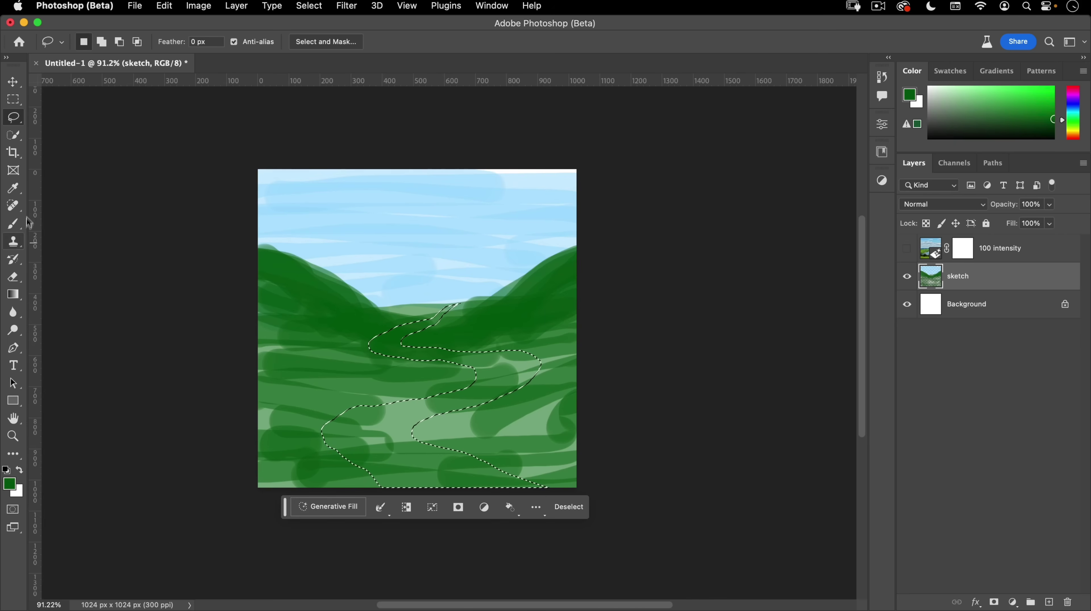
# Sample the sky blue, darken it to a medium blue, and paint the river selection with the brush
pyautogui.click(13, 223)
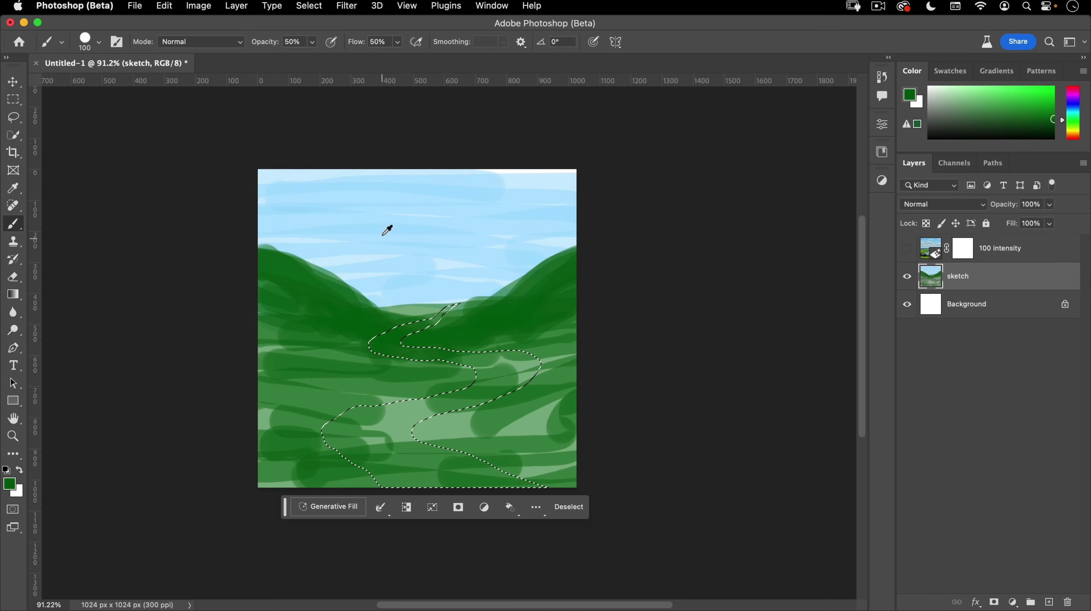
pyautogui.keyDown('alt'); pyautogui.click(376, 227); pyautogui.keyUp('alt')
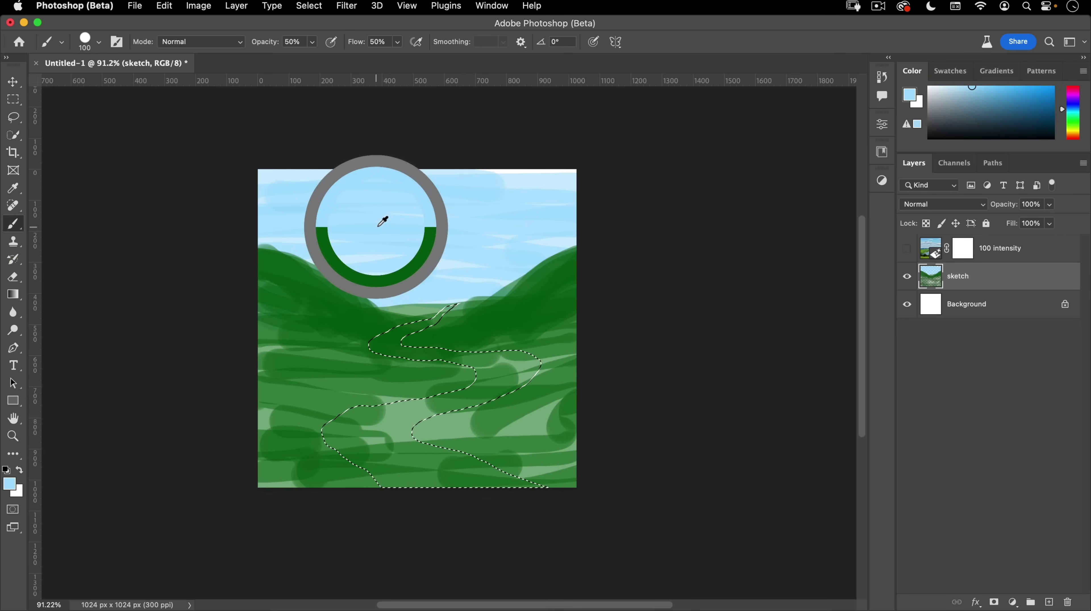
pyautogui.keyDown('alt'); pyautogui.click(376, 227); pyautogui.keyUp('alt')
pyautogui.moveTo(1012, 98); pyautogui.dragTo(1009, 102)
pyautogui.moveTo(432, 354)
pyautogui.mouseDown()
pyautogui.moveTo(391, 353)
pyautogui.moveTo(429, 329)
pyautogui.moveTo(543, 370)
pyautogui.moveTo(357, 426)
pyautogui.moveTo(335, 451)
pyautogui.moveTo(499, 474)
pyautogui.mouseUp()
pyautogui.click(633, 469)
pyautogui.click(354, 411)
pyautogui.moveTo(517, 372)
pyautogui.mouseDown()
pyautogui.moveTo(545, 365)
pyautogui.moveTo(525, 357)
pyautogui.mouseUp()
pyautogui.moveTo(525, 357); pyautogui.dragTo(600, 356)
# Reduce the brush to about 16 px and add small highlights along the river in light blue sampled from the sky
pyautogui.moveTo(423, 265); pyautogui.dragTo(397, 270)
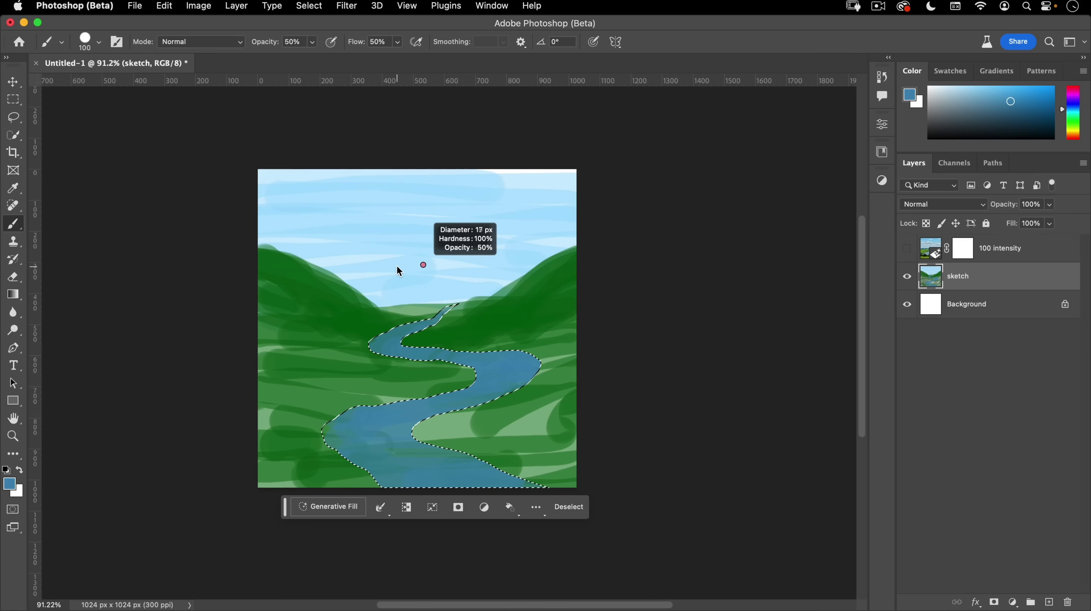
pyautogui.keyDown('alt'); pyautogui.click(411, 226); pyautogui.keyUp('alt')
pyautogui.click(392, 334)
pyautogui.click(390, 348)
pyautogui.click(413, 350)
pyautogui.click(501, 365)
pyautogui.click(498, 384)
pyautogui.click(465, 400)
pyautogui.moveTo(411, 417)
pyautogui.mouseDown()
pyautogui.moveTo(376, 421)
pyautogui.moveTo(355, 439)
pyautogui.mouseUp()
pyautogui.moveTo(417, 455); pyautogui.dragTo(396, 456)
pyautogui.moveTo(478, 467)
pyautogui.mouseDown()
pyautogui.moveTo(461, 468)
pyautogui.moveTo(454, 484)
pyautogui.moveTo(428, 482)
pyautogui.mouseUp()
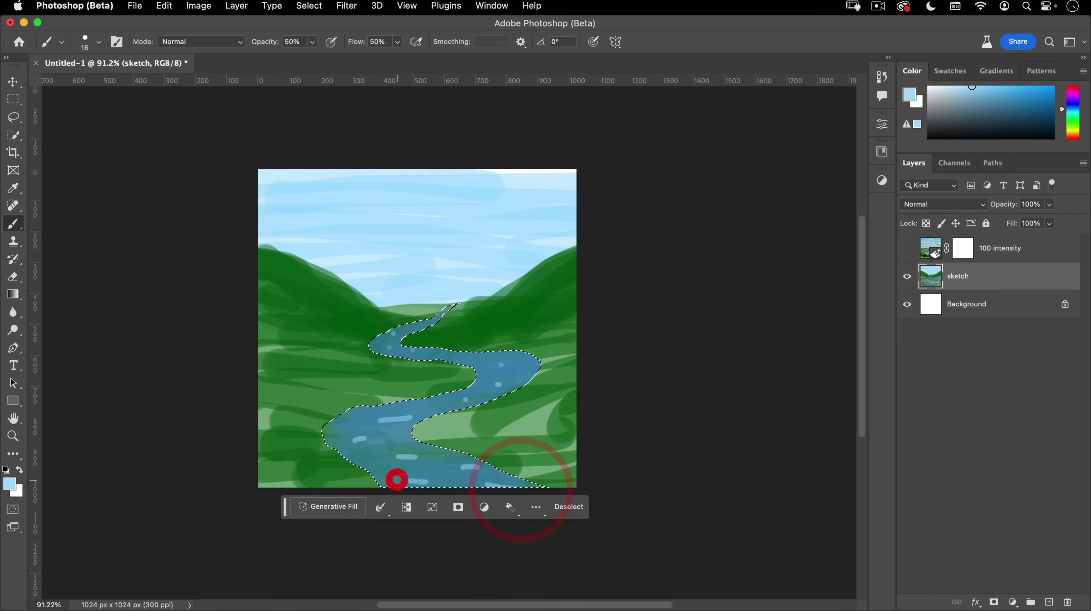
pyautogui.click(449, 309)
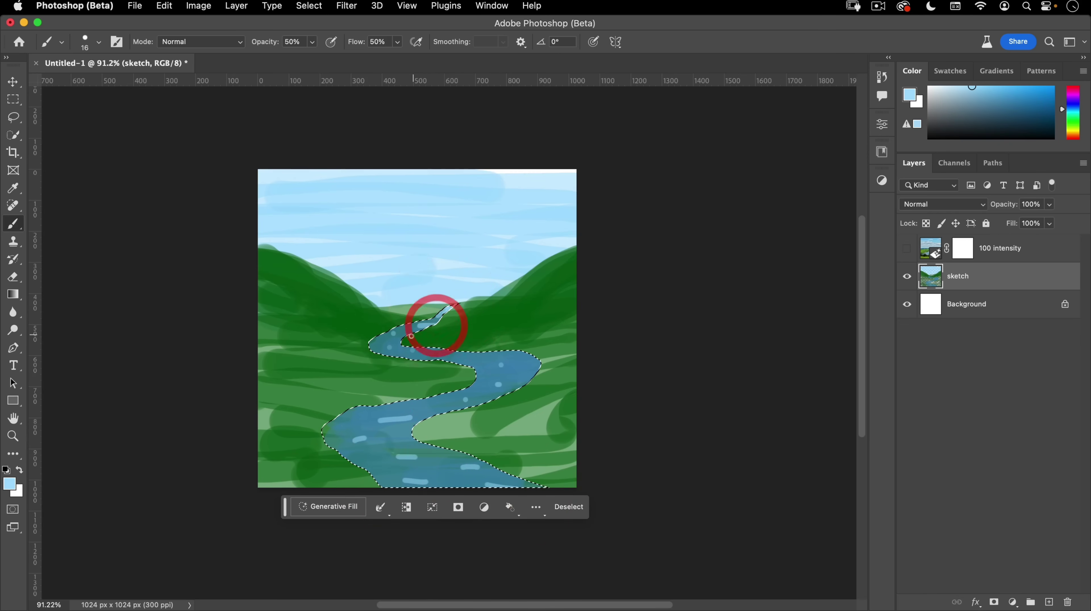
pyautogui.click(341, 346)
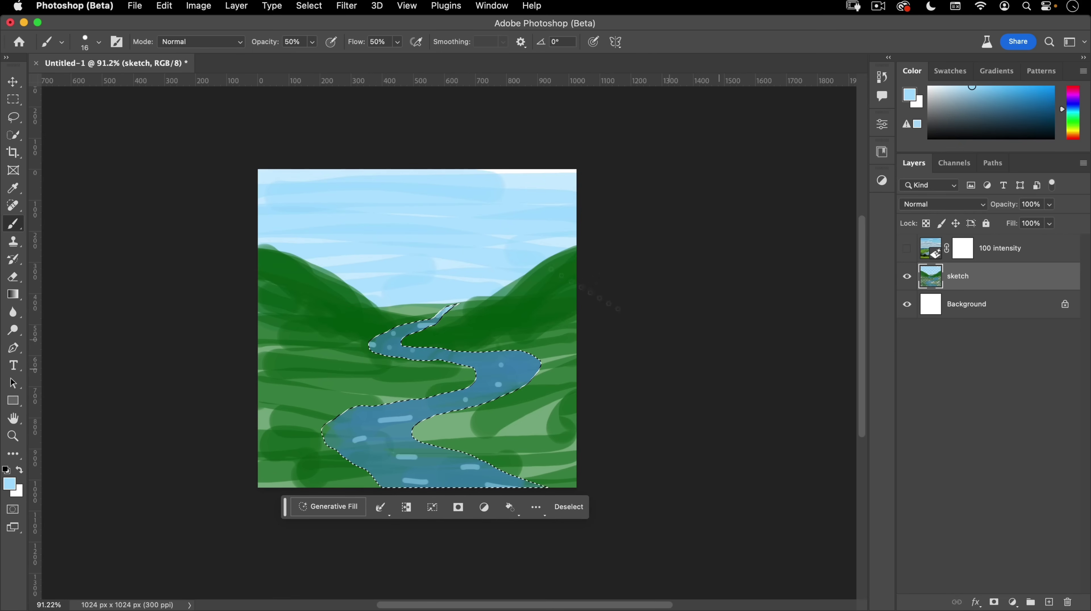
# Clear the river selection and draw a rectangular marquee selection around the entire canvas
pyautogui.click(309, 5)
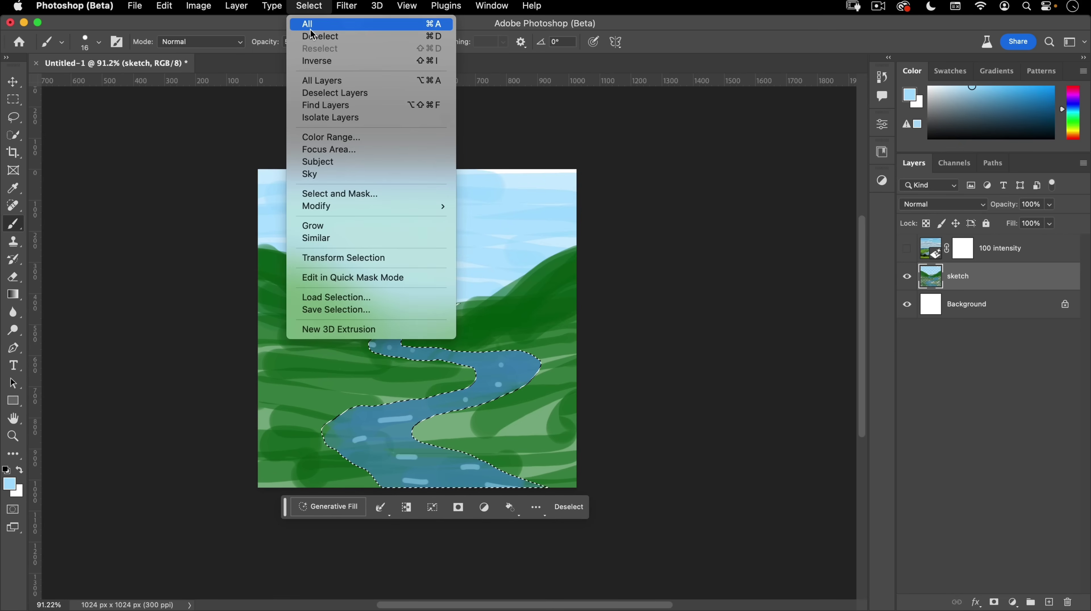
pyautogui.click(317, 36)
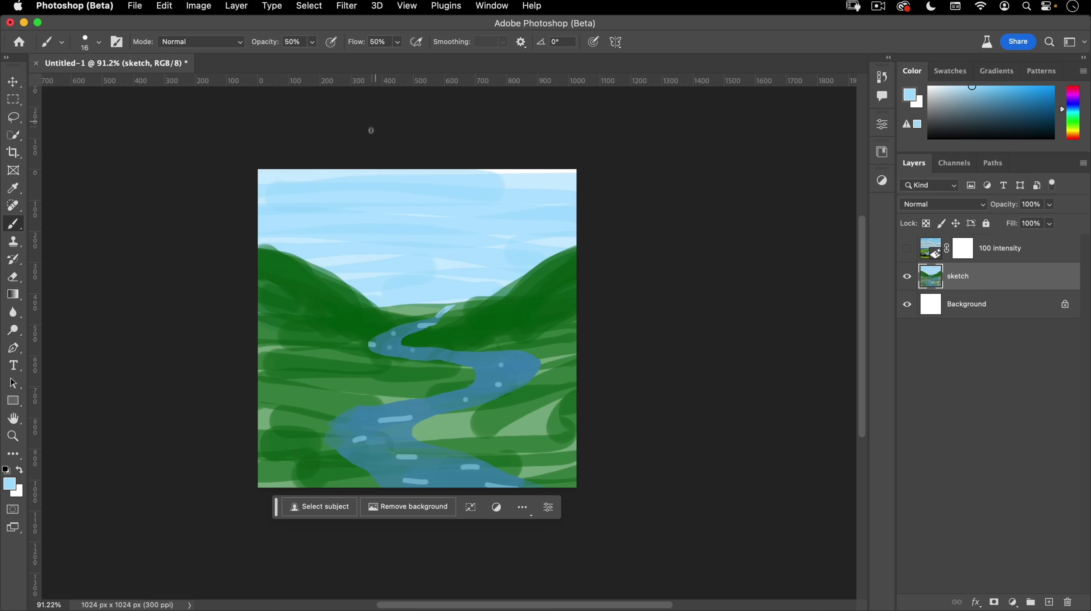
pyautogui.click(13, 101)
pyautogui.click(11, 120)
pyautogui.click(16, 99)
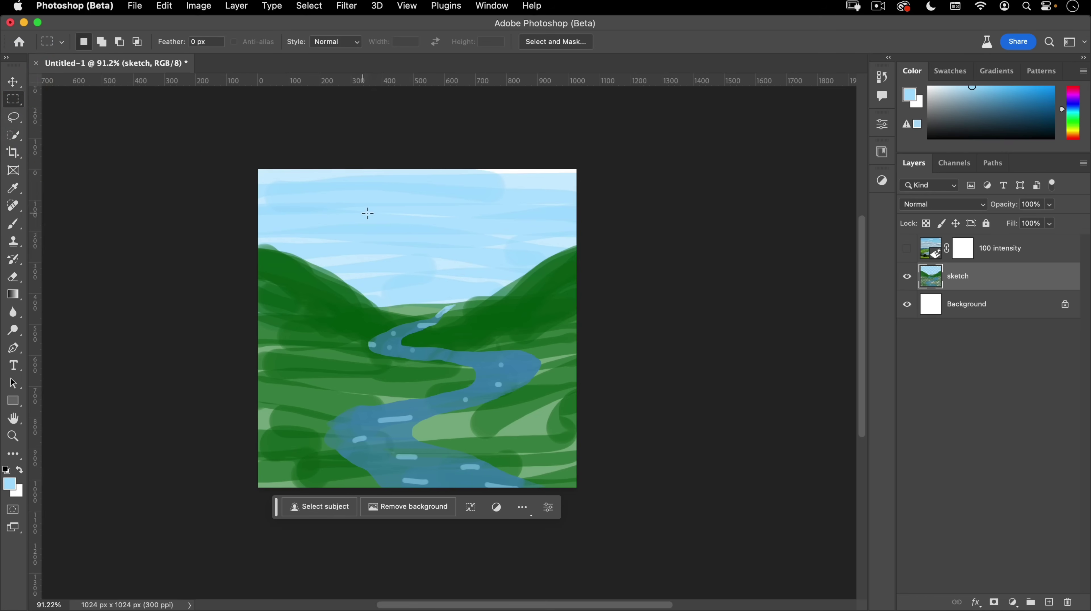
pyautogui.moveTo(204, 137); pyautogui.dragTo(611, 520)
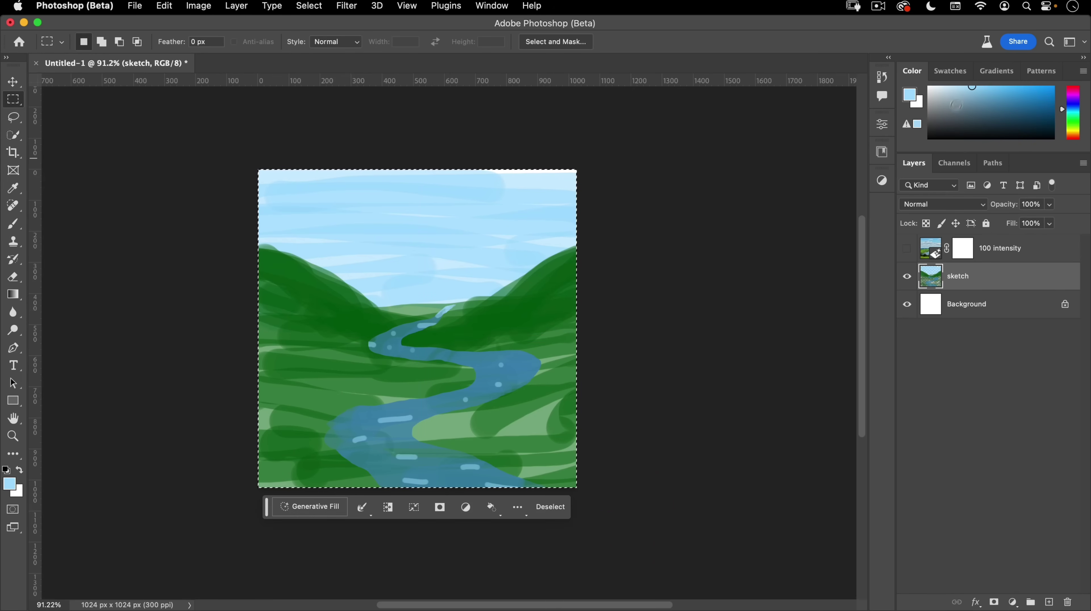
# Enter Quick Mask mode and set the foreground color to neutral gray with 0% saturation and 50% brightness
pyautogui.click(14, 510)
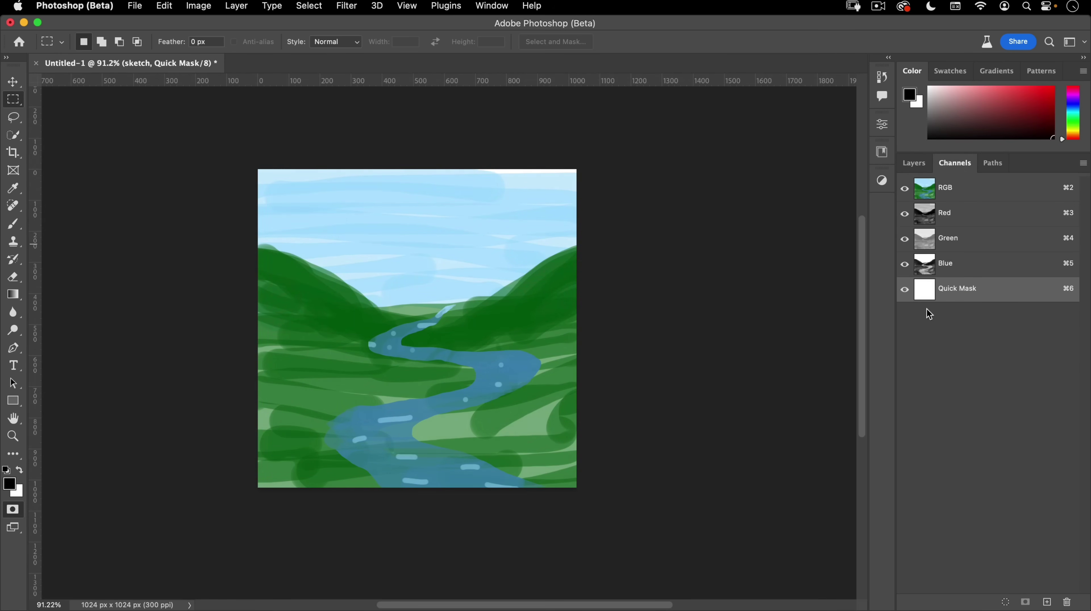
pyautogui.click(15, 488)
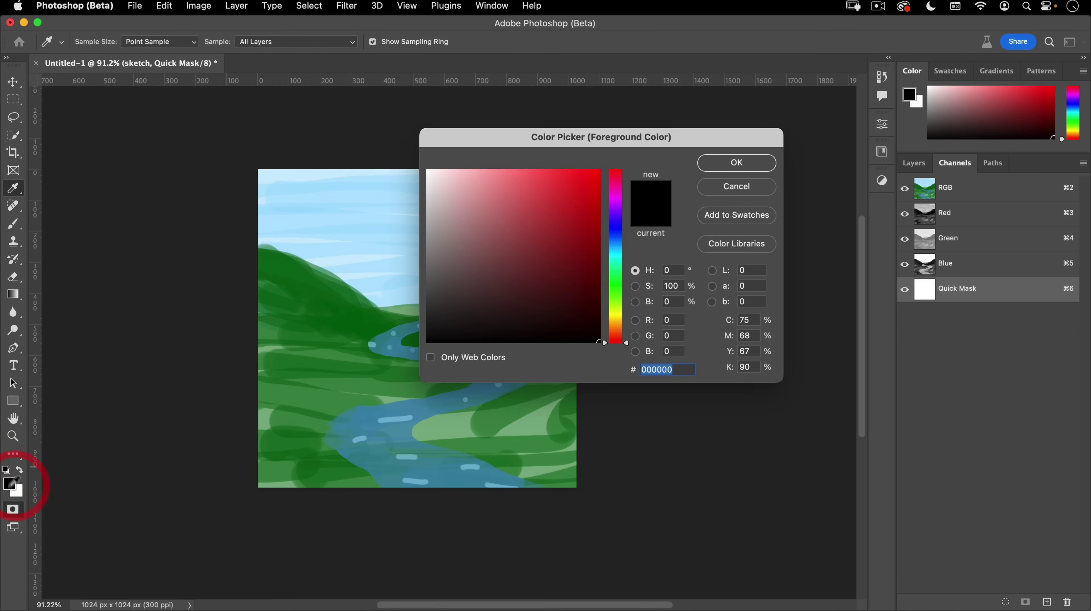
pyautogui.click(636, 302)
pyautogui.click(675, 301)
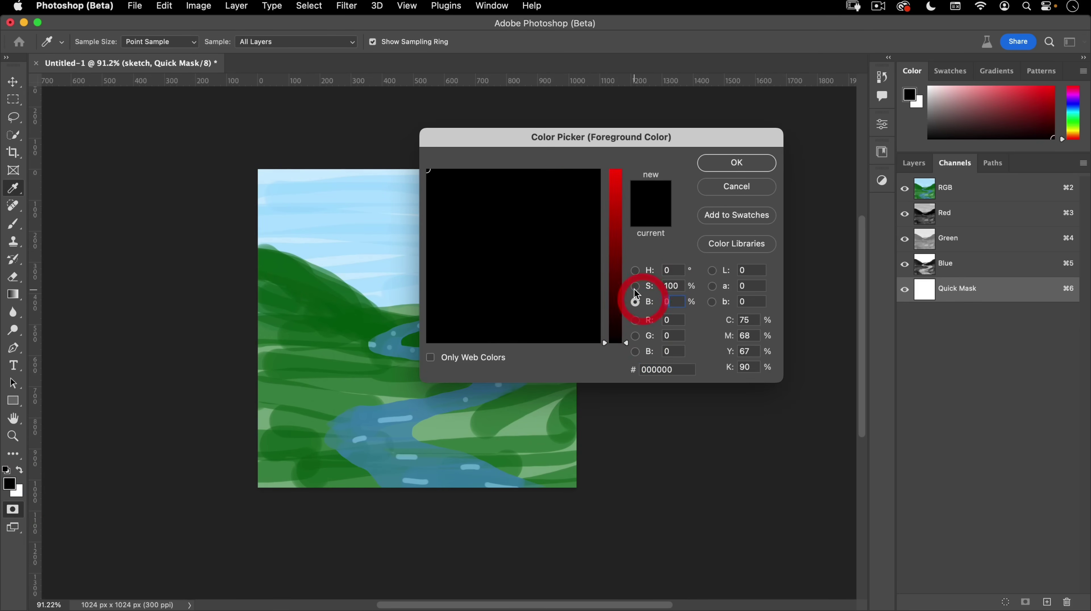
pyautogui.write('50')
pyautogui.moveTo(679, 284); pyautogui.dragTo(597, 275)
pyautogui.press('BackSpace')
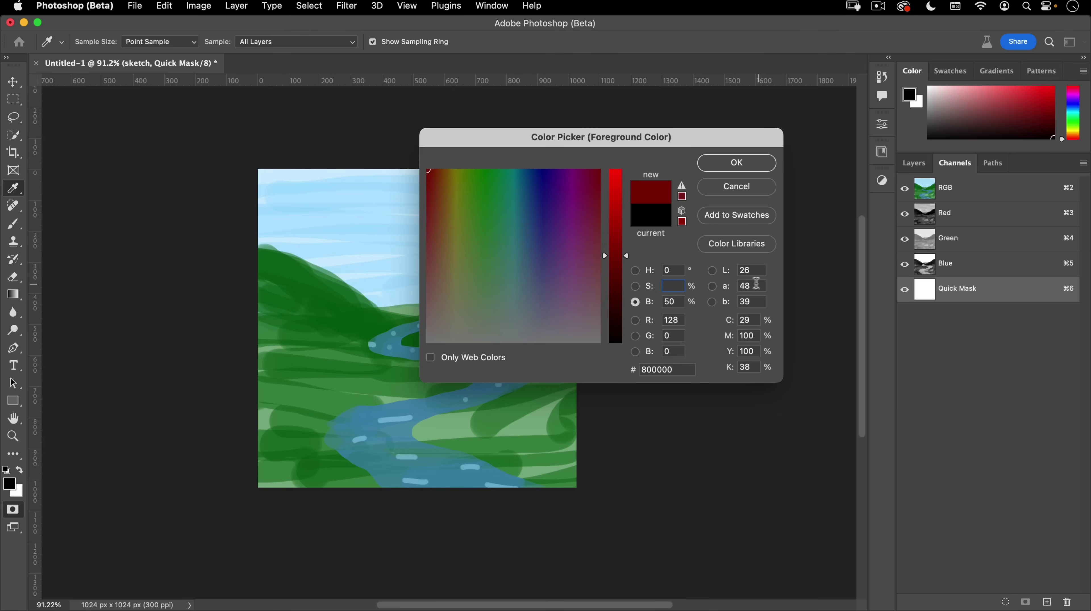
pyautogui.write('0')
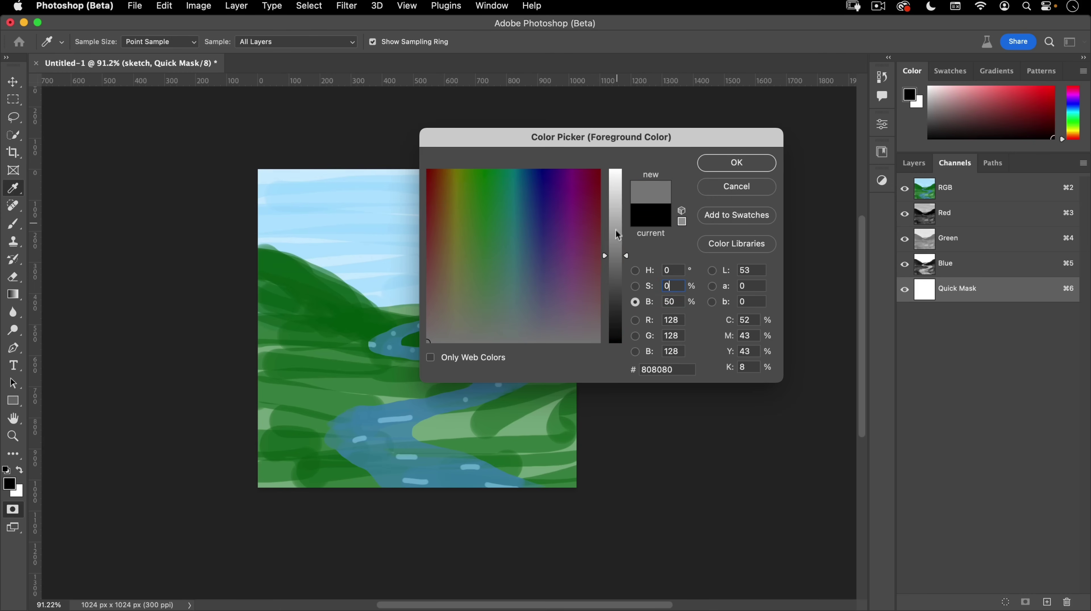
pyautogui.click(635, 270)
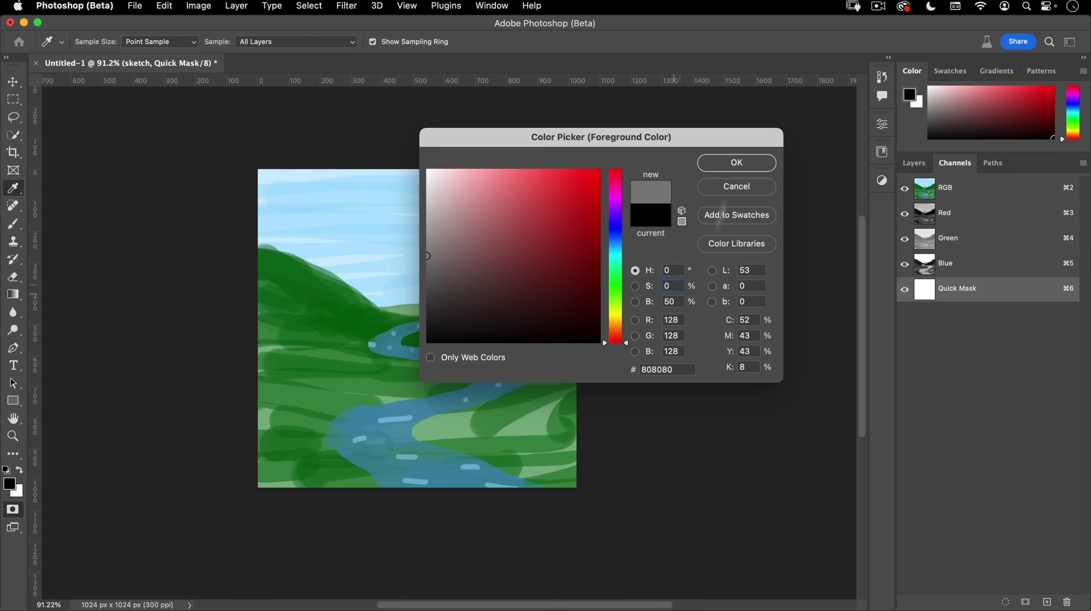
pyautogui.click(735, 162)
pyautogui.press('m')
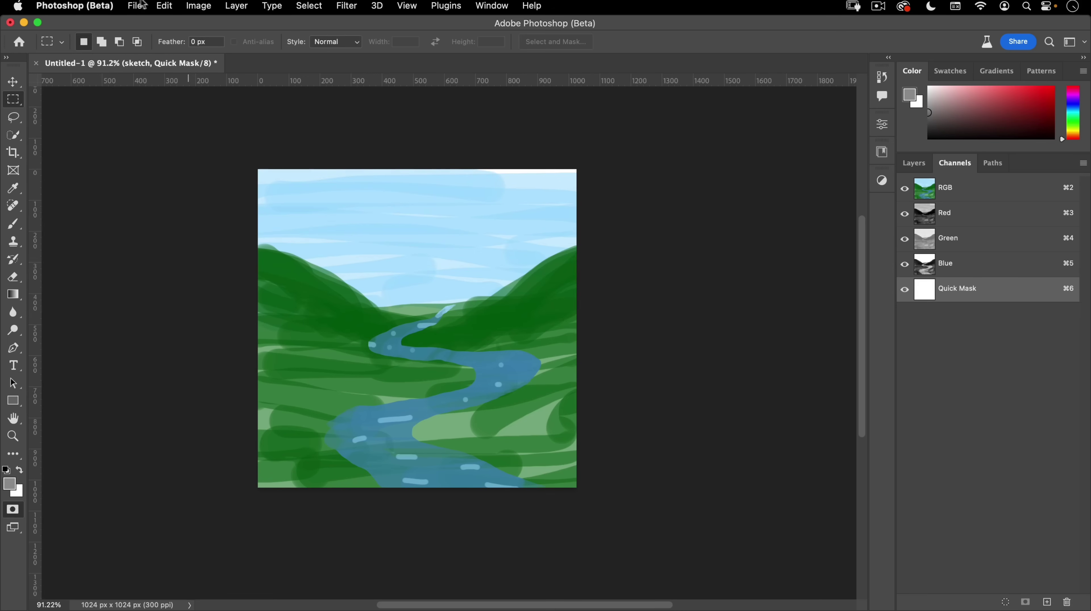
# Fill the quick mask with the gray foreground color and exit Quick Mask mode to get a partial selection
pyautogui.click(137, 6)
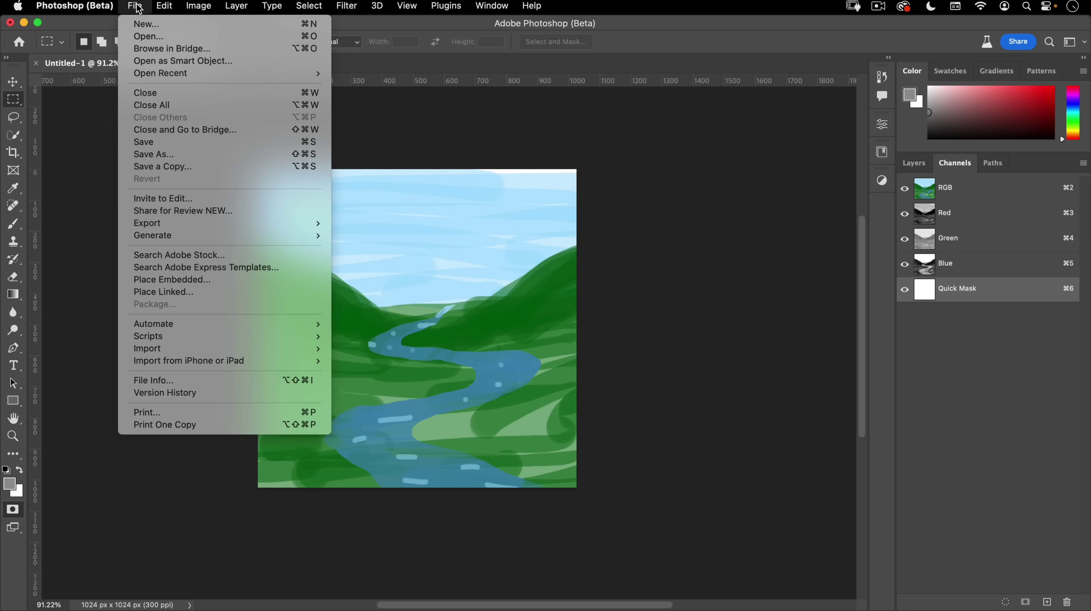
pyautogui.moveTo(165, 6)
pyautogui.click(195, 211)
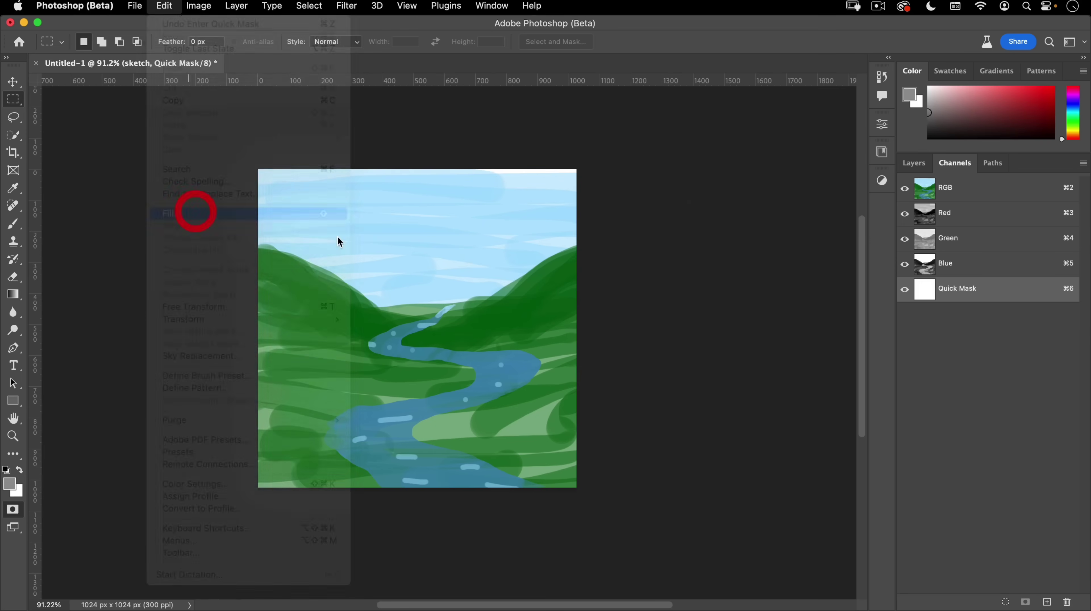
pyautogui.click(637, 238)
pyautogui.press('m')
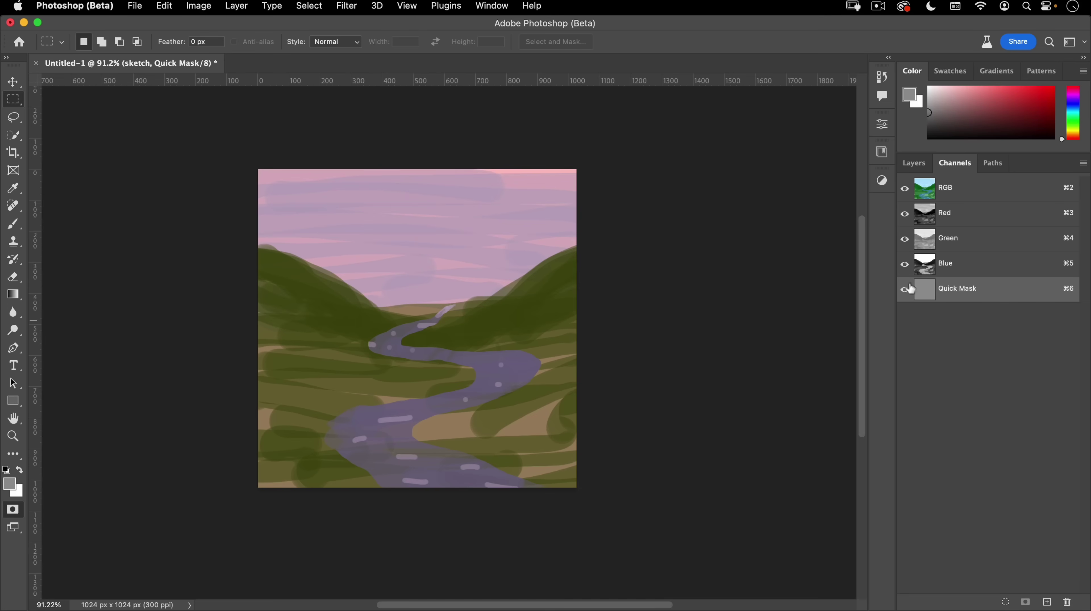
pyautogui.click(12, 512)
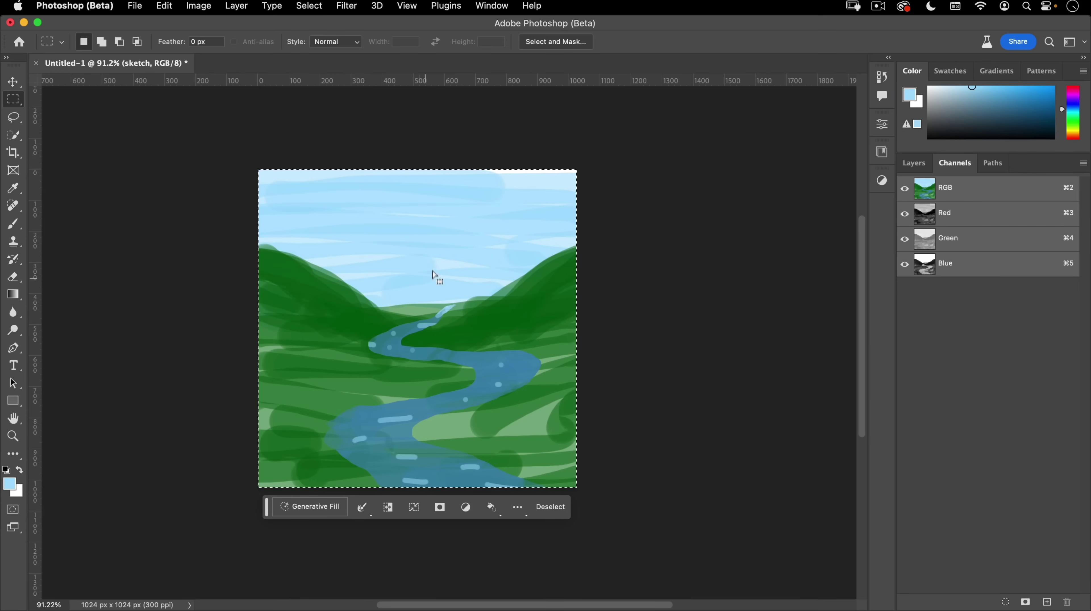
# Run Generative Fill on the sketch layer with the prompt "landscape with rolling green hills and a river snaking through it"
pyautogui.click(908, 167)
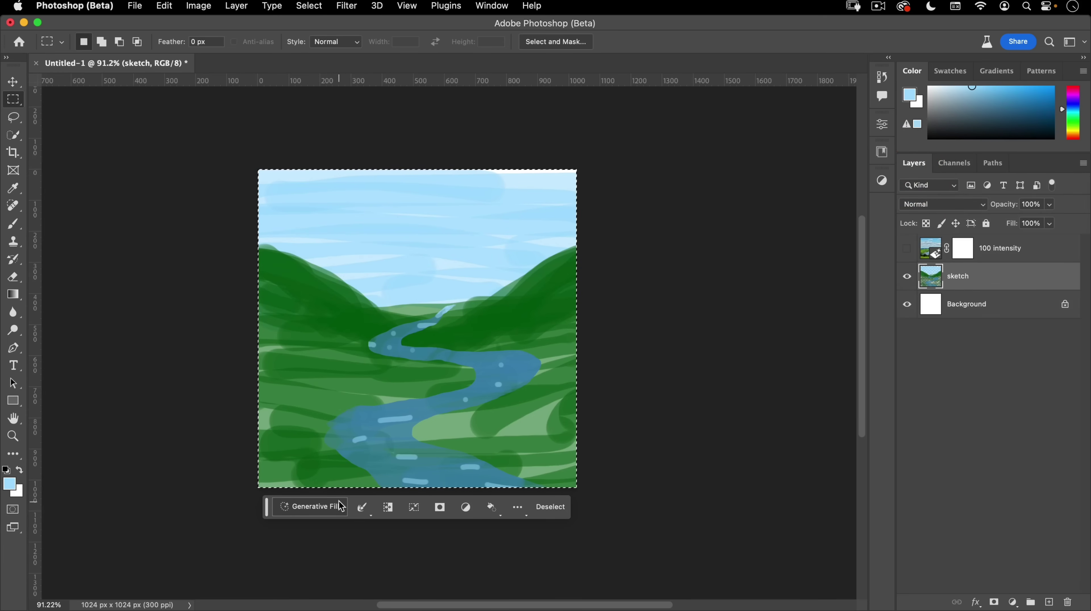
pyautogui.click(325, 507)
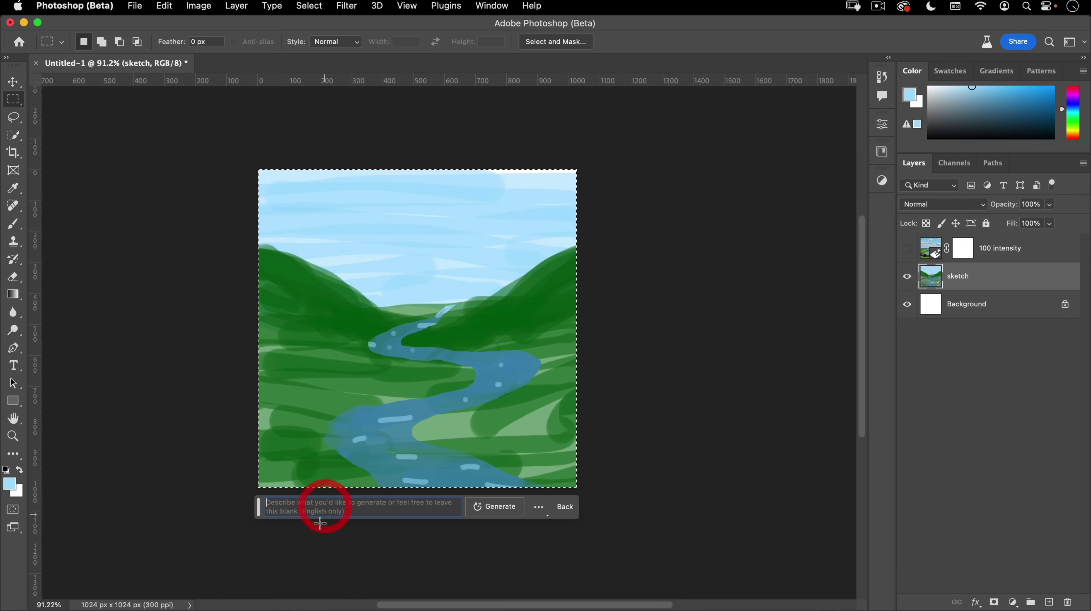
pyautogui.write('landscape with rolling green hills and a river snaking through it')
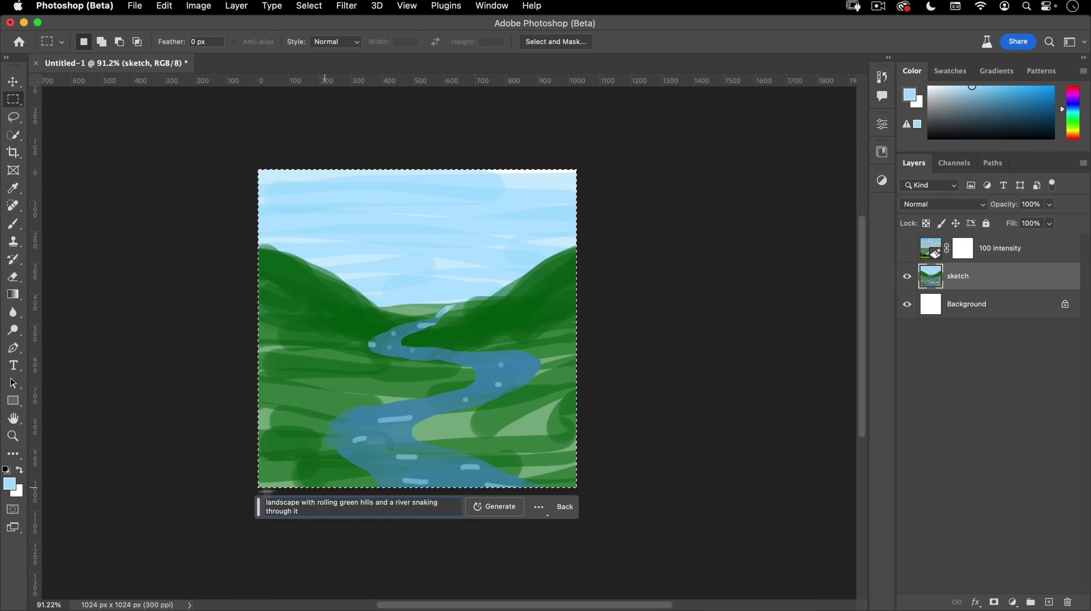
pyautogui.click(491, 510)
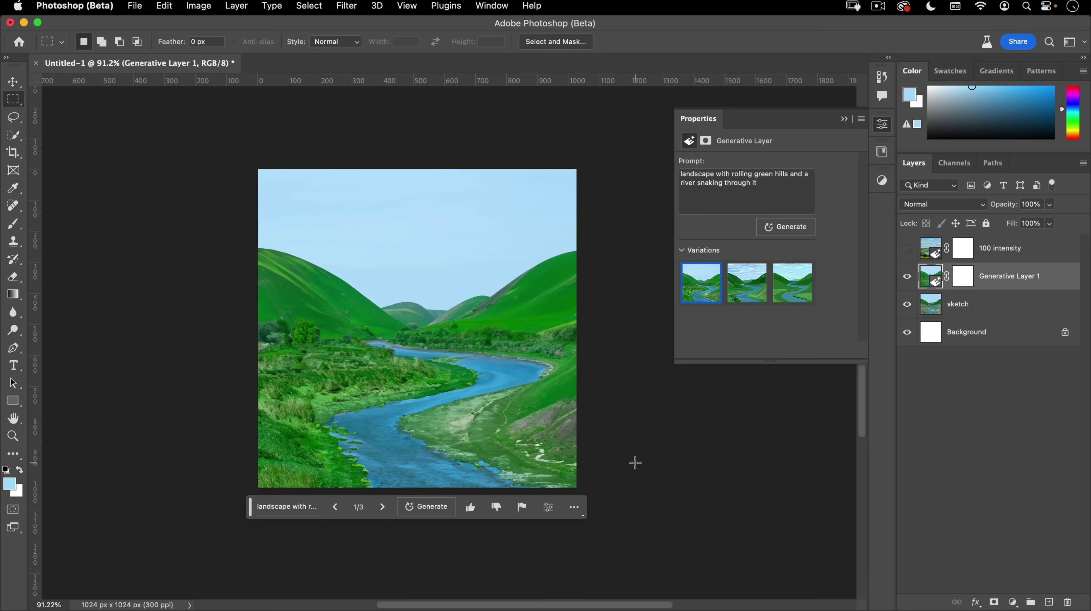
# Toggle the generated layer's visibility repeatedly to compare the first variation with the painted sketch
pyautogui.click(907, 277)
pyautogui.click(907, 278)
pyautogui.click(908, 277)
pyautogui.click(907, 278)
pyautogui.click(907, 278)
pyautogui.click(906, 278)
pyautogui.click(906, 277)
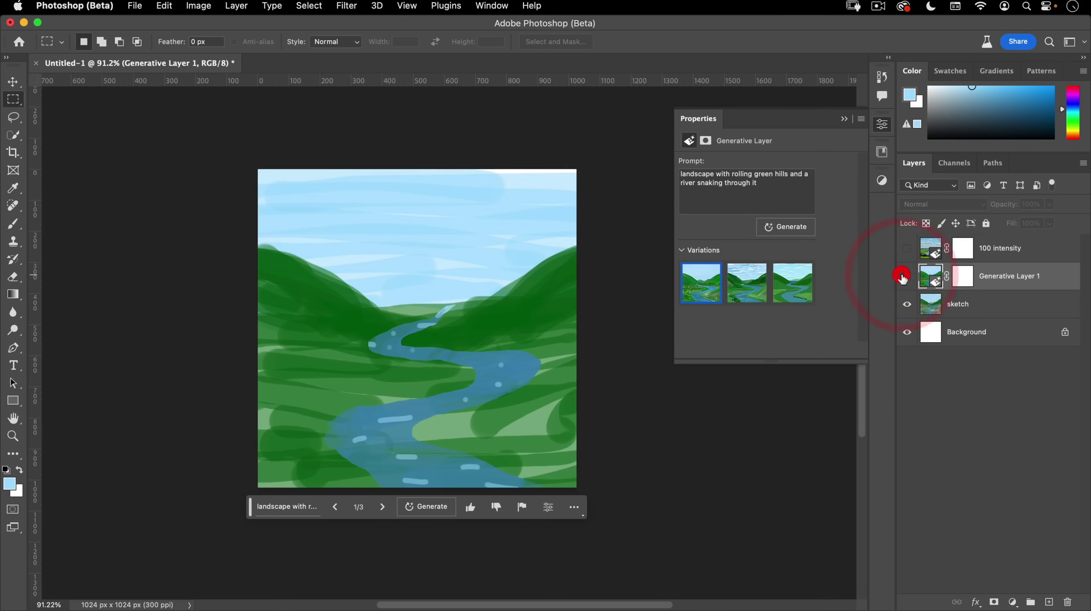
pyautogui.click(906, 277)
pyautogui.click(907, 278)
pyautogui.click(907, 277)
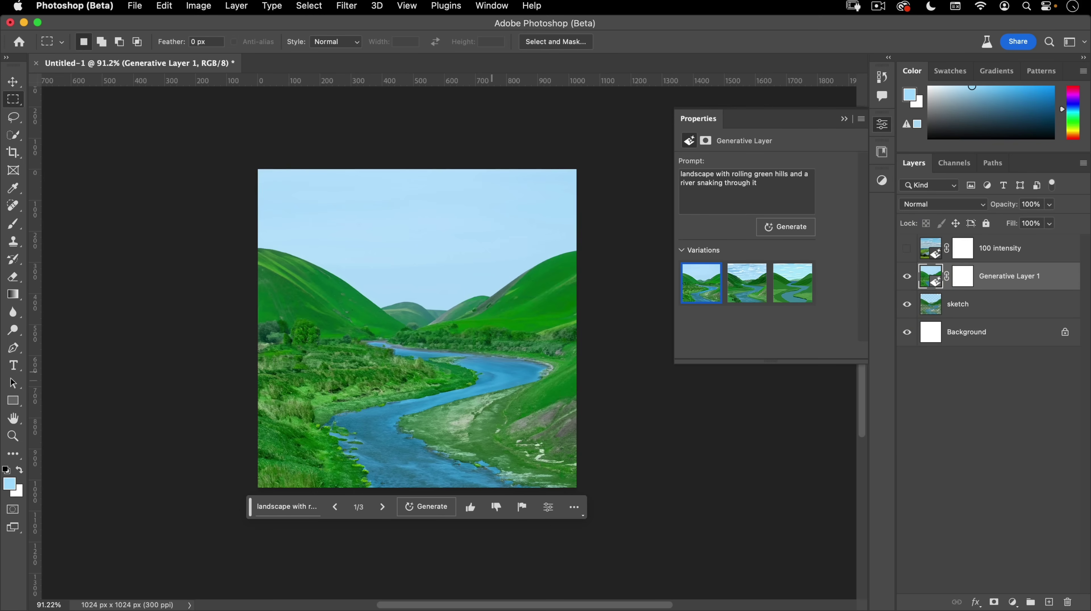
pyautogui.click(907, 277)
pyautogui.click(907, 277)
pyautogui.click(907, 278)
pyautogui.click(907, 278)
pyautogui.click(907, 277)
pyautogui.click(906, 278)
pyautogui.click(907, 277)
pyautogui.click(907, 277)
# Show the second variation and toggle the generated layer's visibility to compare it with the sketch
pyautogui.click(756, 302)
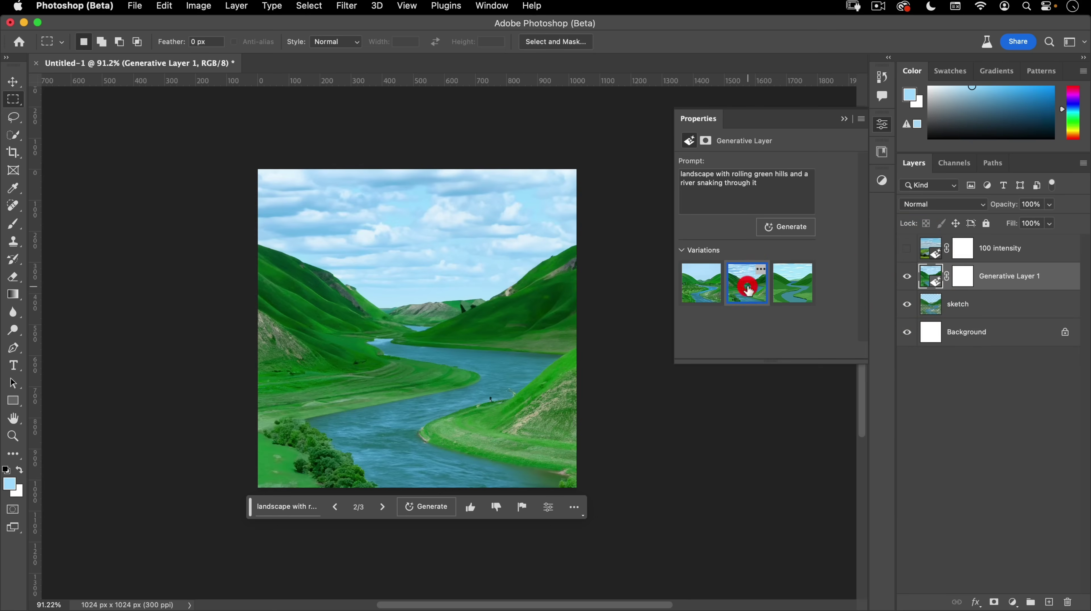
pyautogui.click(906, 278)
pyautogui.click(906, 278)
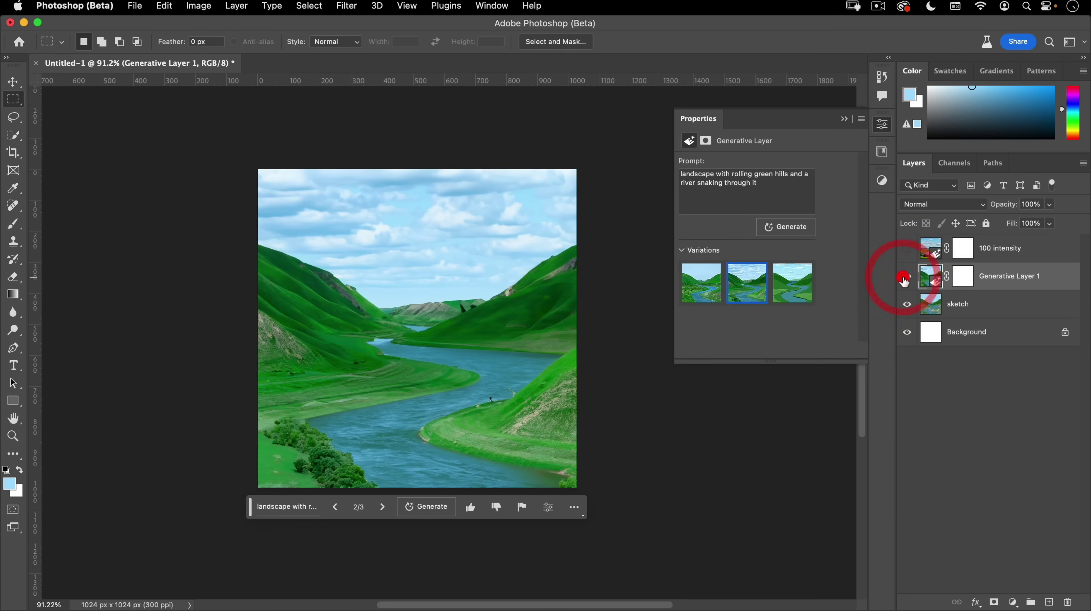
pyautogui.click(906, 278)
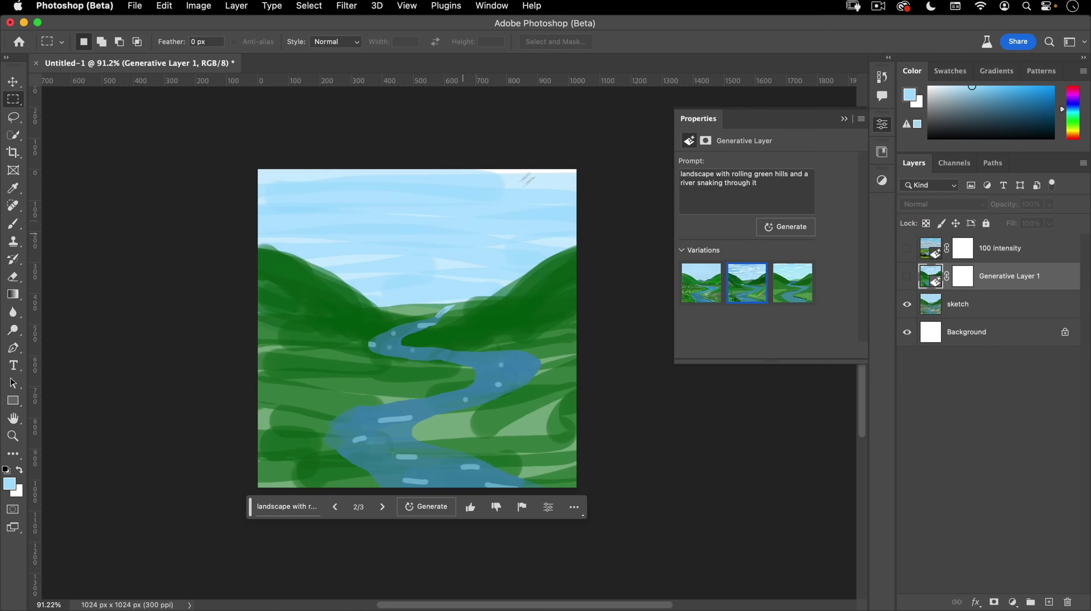
pyautogui.click(908, 278)
pyautogui.click(907, 278)
pyautogui.click(907, 279)
pyautogui.click(908, 279)
pyautogui.click(907, 278)
pyautogui.click(907, 278)
pyautogui.click(908, 278)
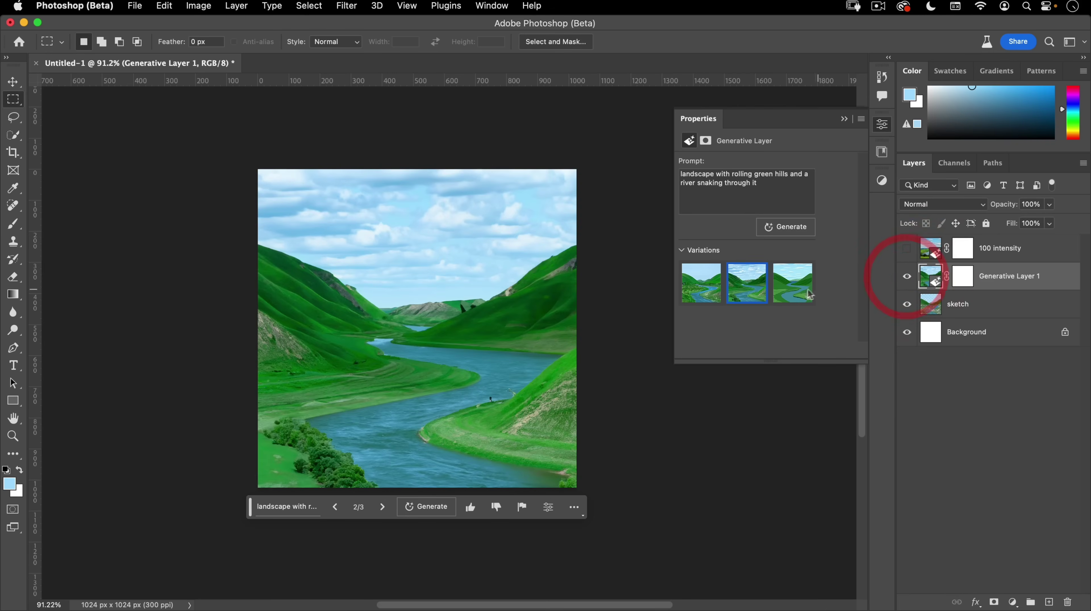
# View the third variation, compare the first and second ones, return to the first, and collapse the layer properties
pyautogui.click(808, 293)
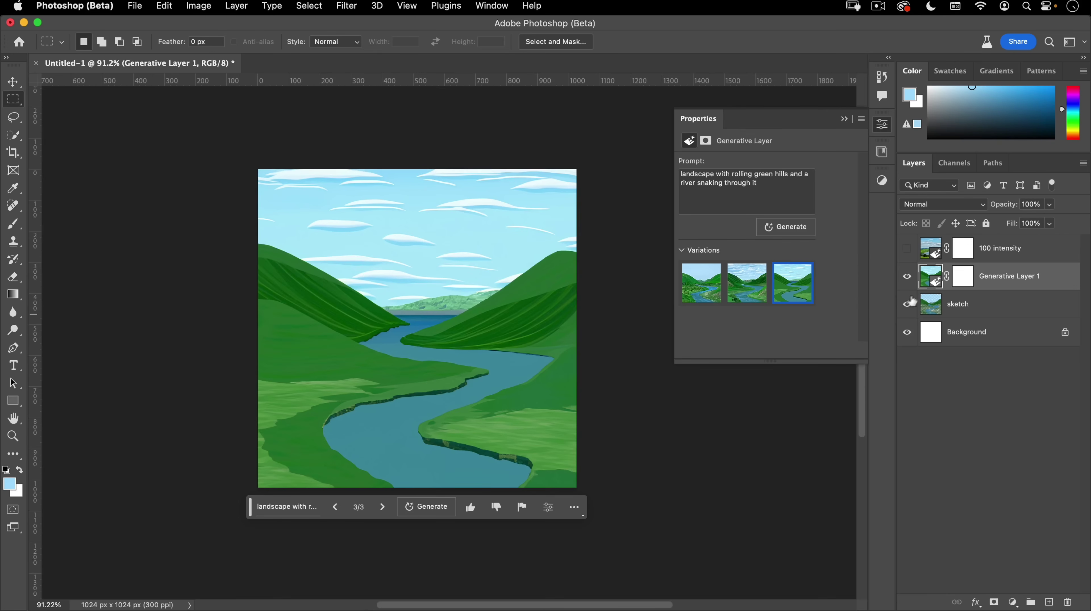
pyautogui.click(745, 285)
pyautogui.click(700, 283)
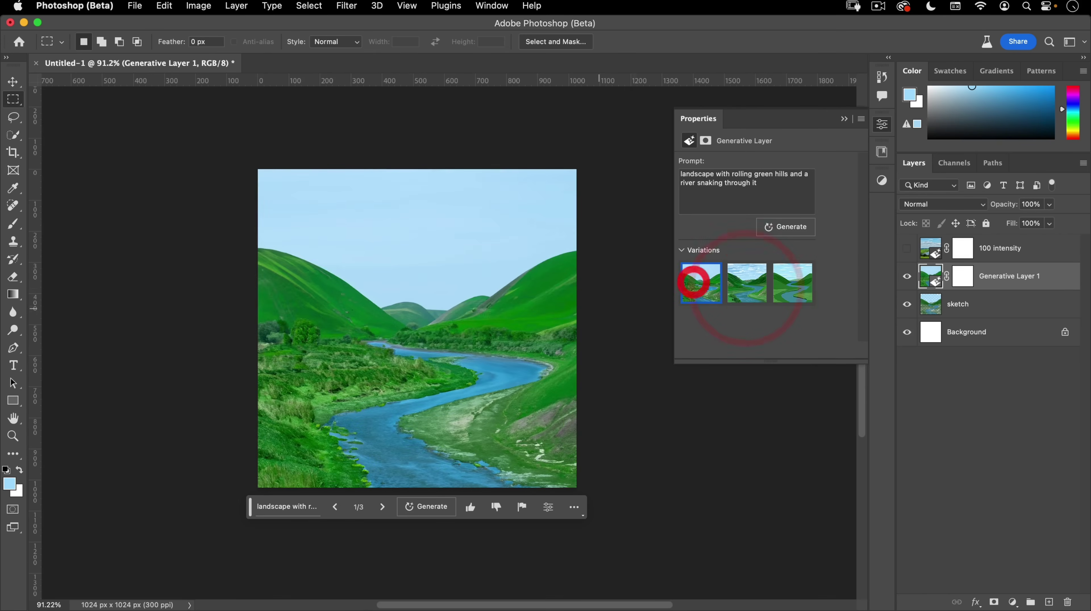
pyautogui.click(747, 285)
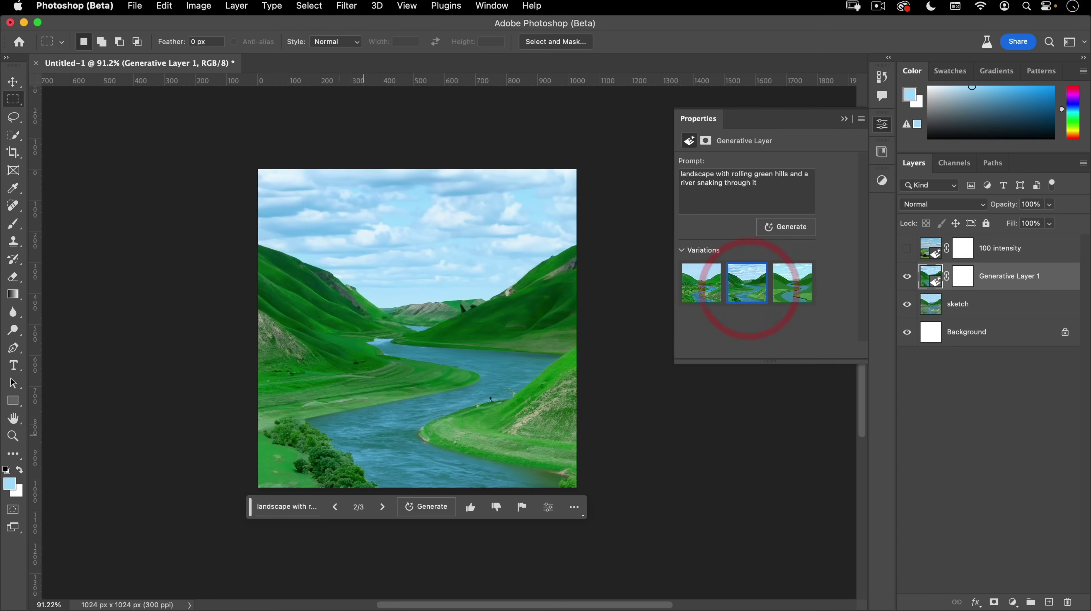
pyautogui.click(700, 286)
pyautogui.click(744, 292)
pyautogui.click(712, 300)
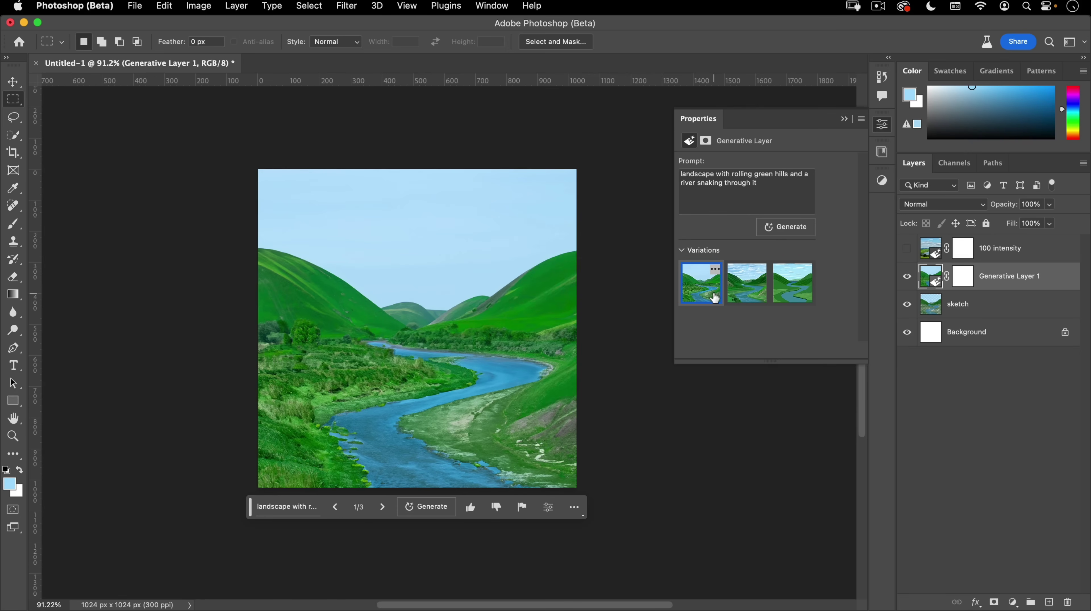
pyautogui.click(880, 126)
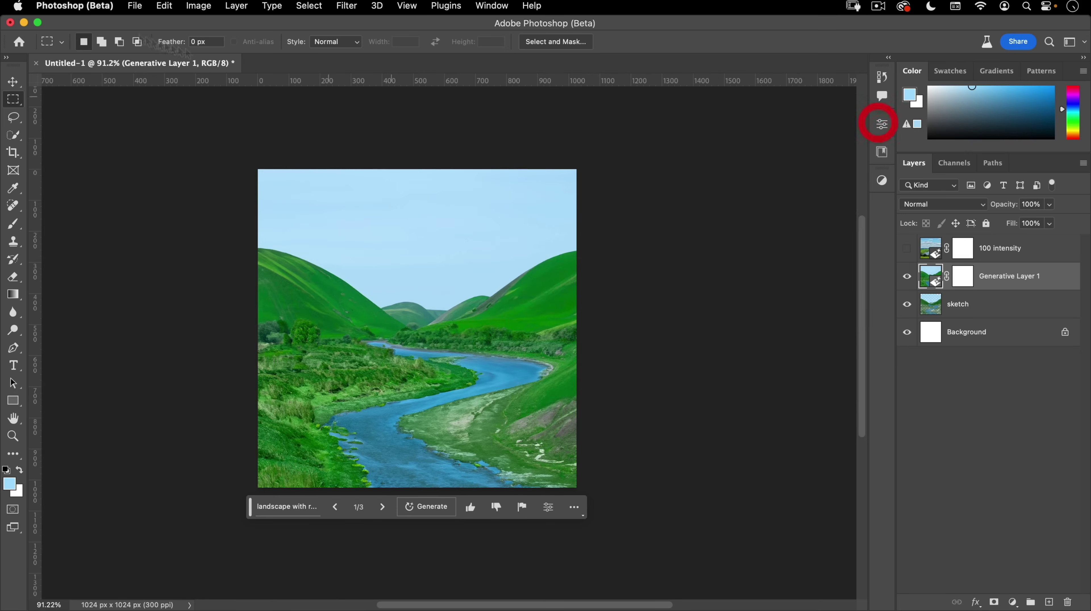
# Close the untitled document without saving and open intensity.psd from the Assets folder
pyautogui.click(35, 63)
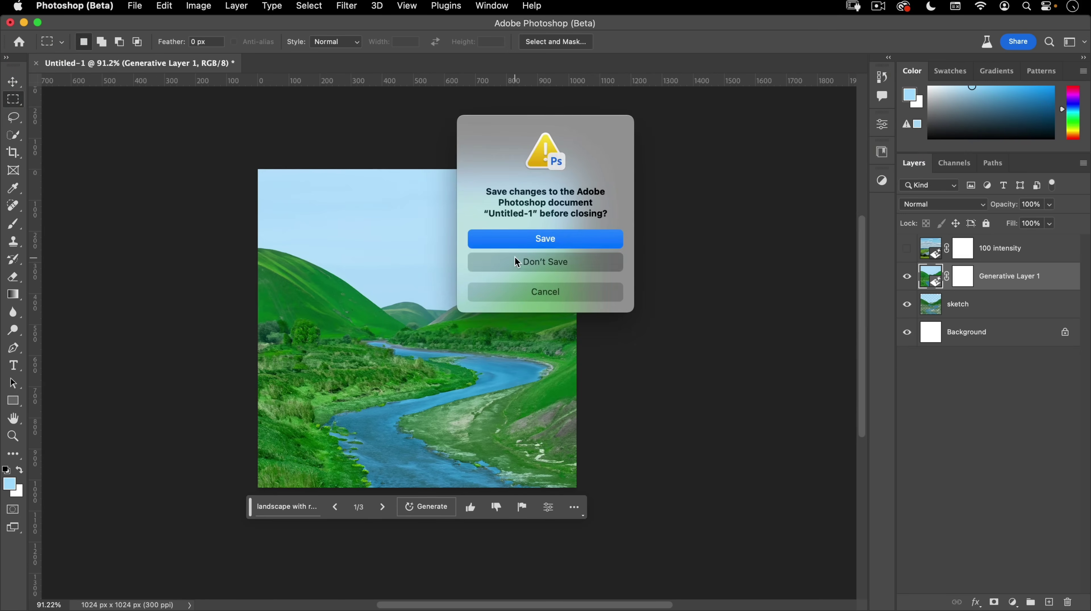
pyautogui.click(492, 261)
pyautogui.click(134, 6)
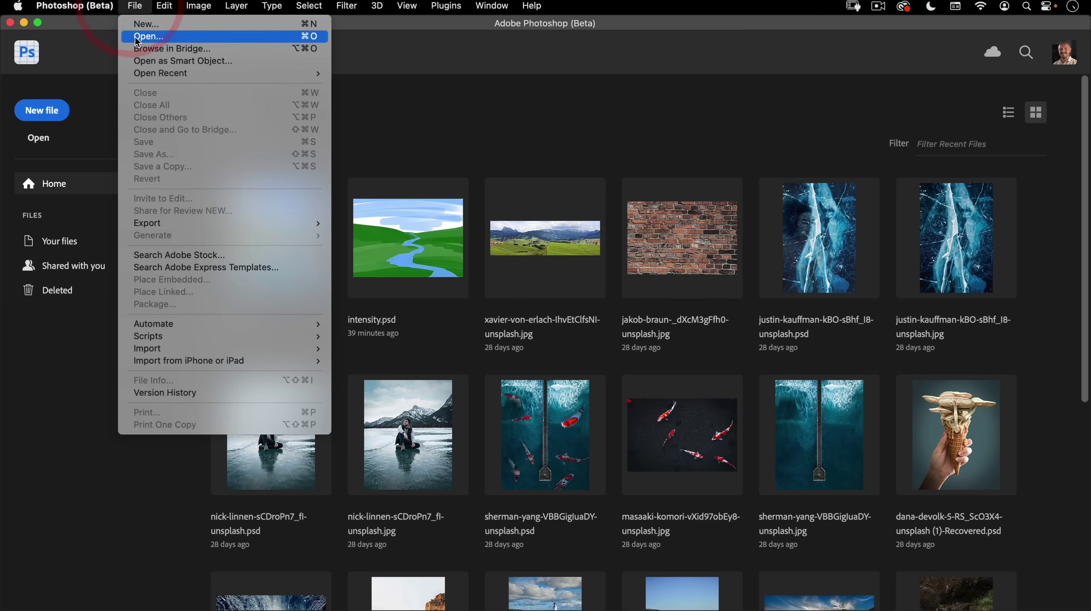
pyautogui.click(147, 37)
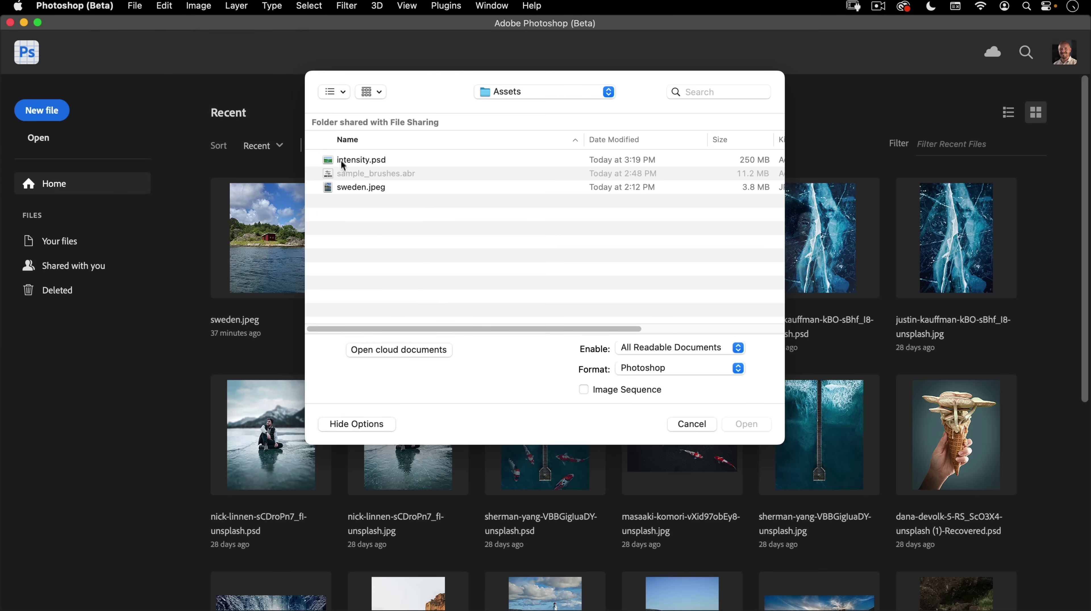
pyautogui.click(355, 162)
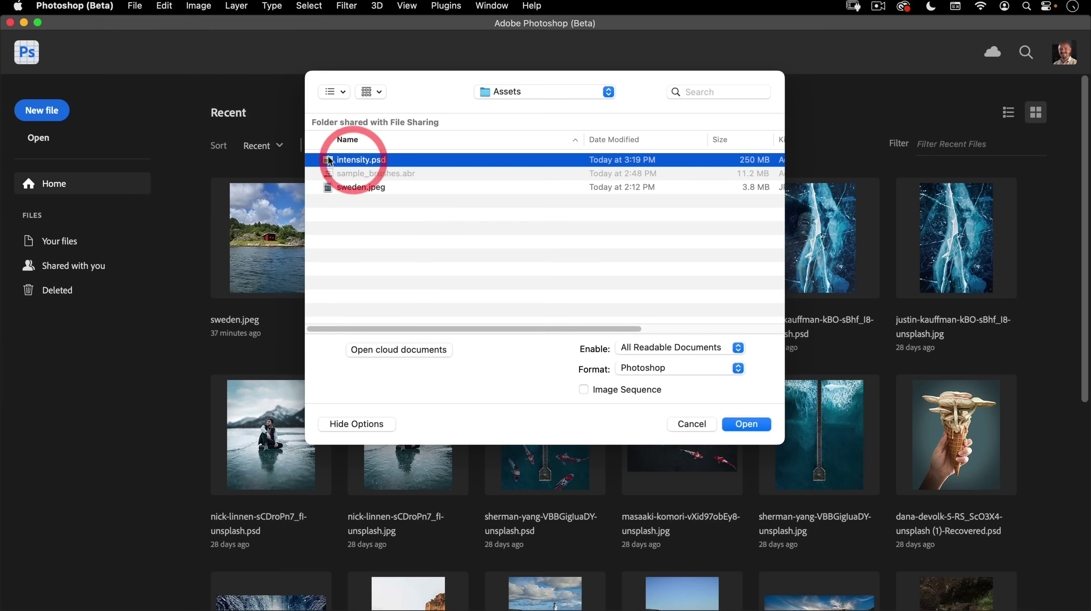
pyautogui.click(733, 426)
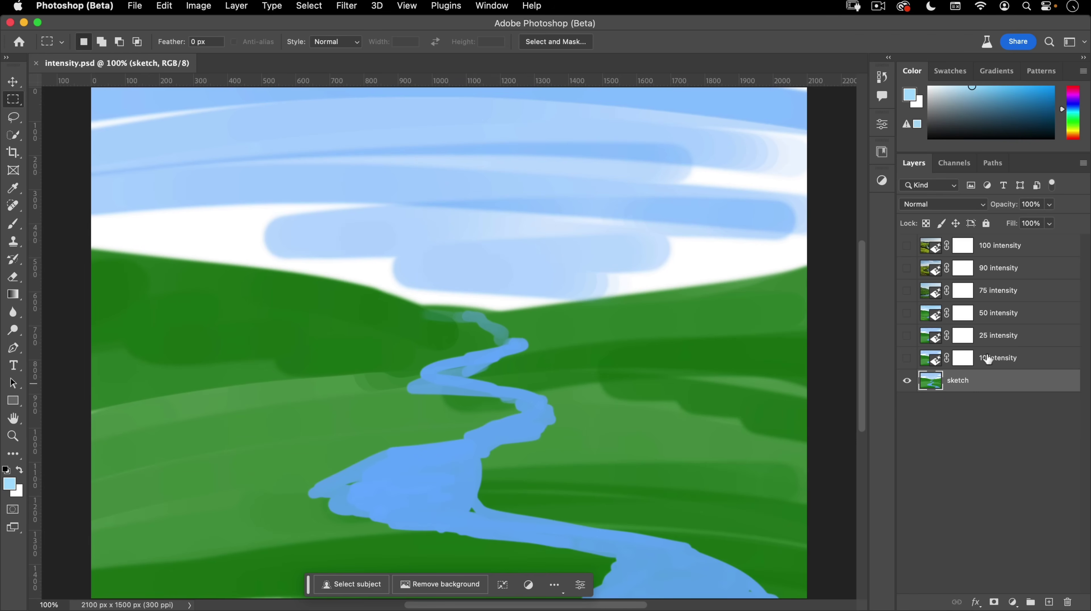
# Show and select the 10 intensity layer, toggling its visibility to compare it with the sketch
pyautogui.click(906, 360)
pyautogui.click(926, 360)
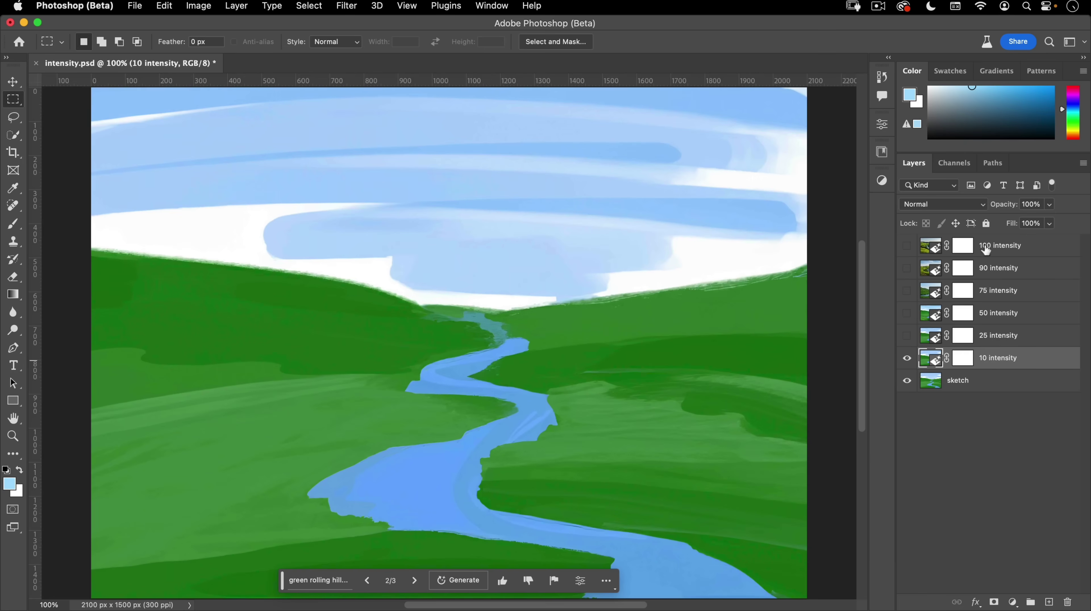
pyautogui.click(907, 358)
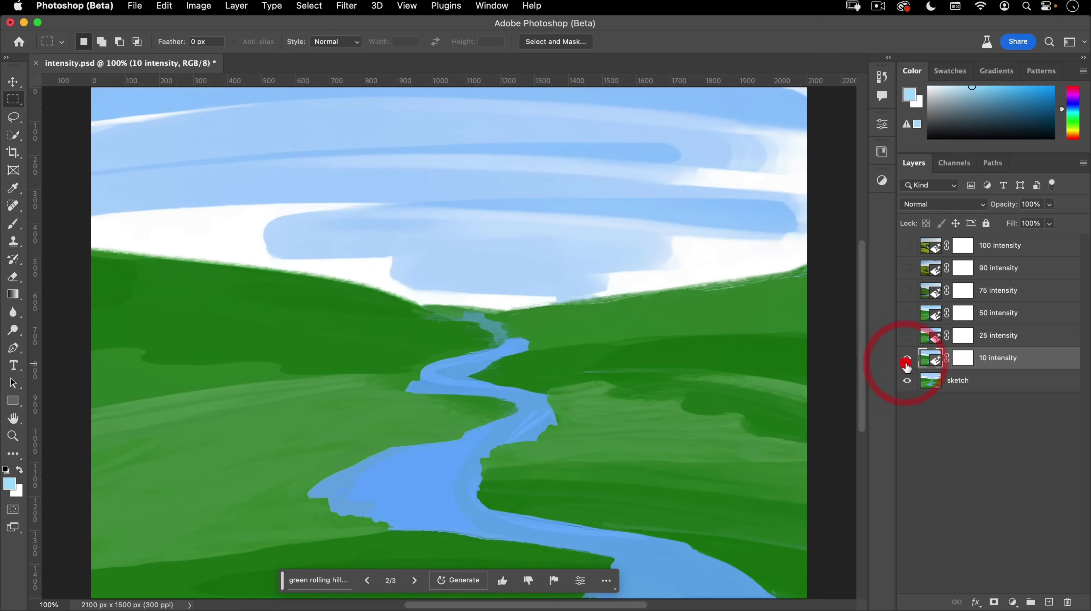
pyautogui.click(907, 359)
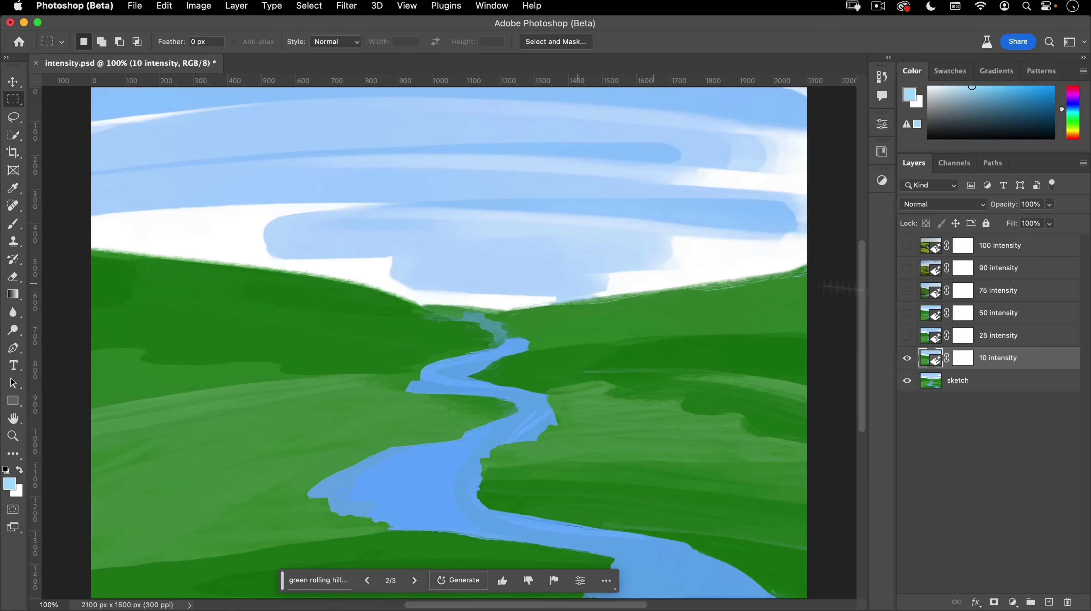
# Show the 25 intensity layer, hide the 10 intensity layer, and compare the result with the bare sketch
pyautogui.click(907, 336)
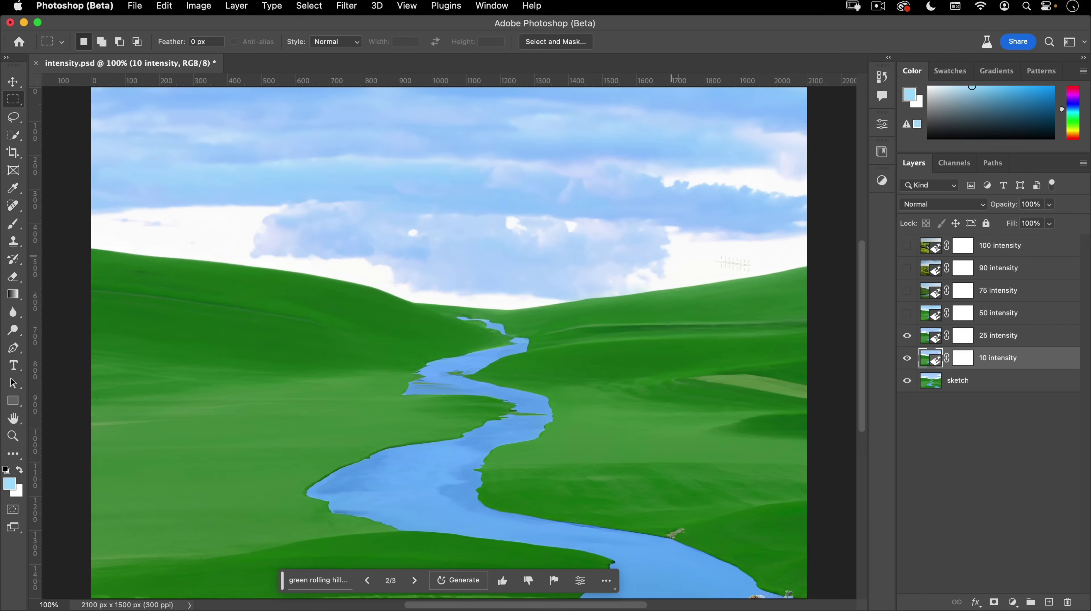
pyautogui.moveTo(906, 358); pyautogui.dragTo(905, 336)
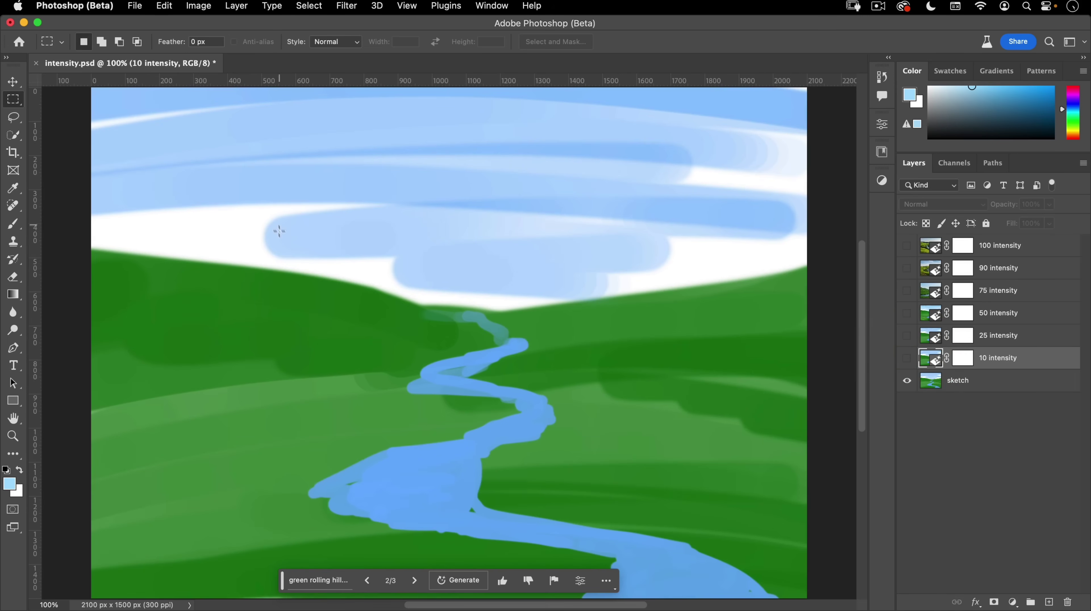
pyautogui.click(905, 336)
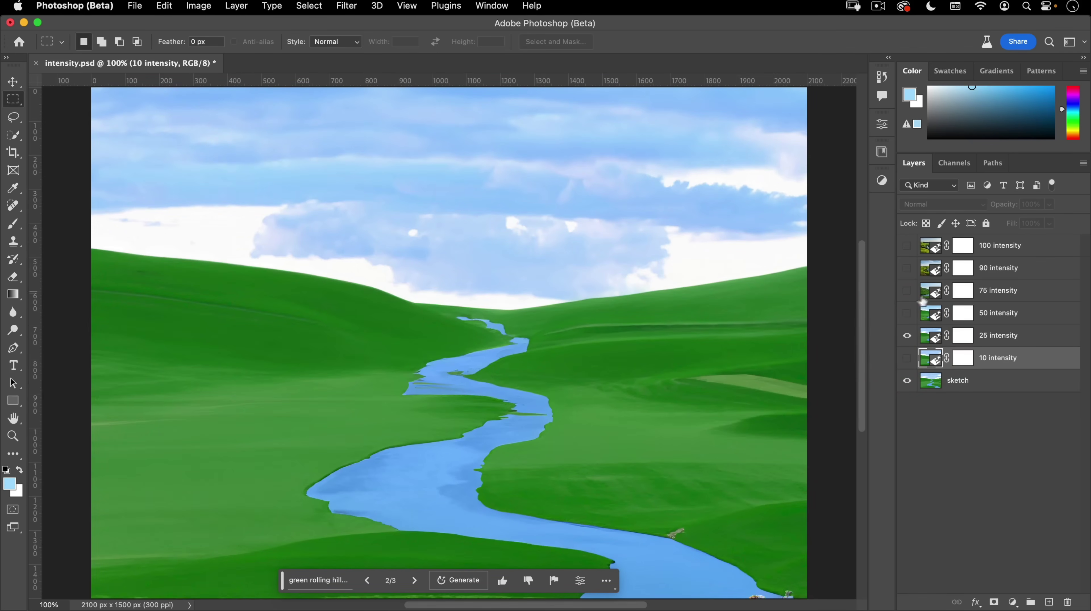
# Show the 50 intensity layer, hide the 25 intensity layer, and toggle the 50 intensity result against the sketch
pyautogui.click(906, 313)
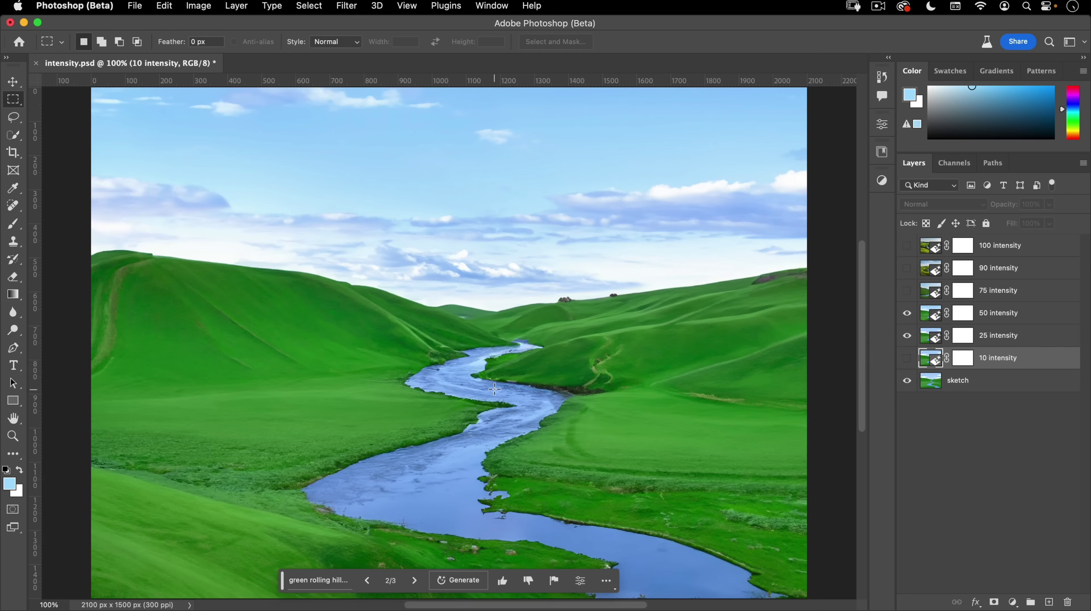
pyautogui.moveTo(906, 336); pyautogui.dragTo(911, 319)
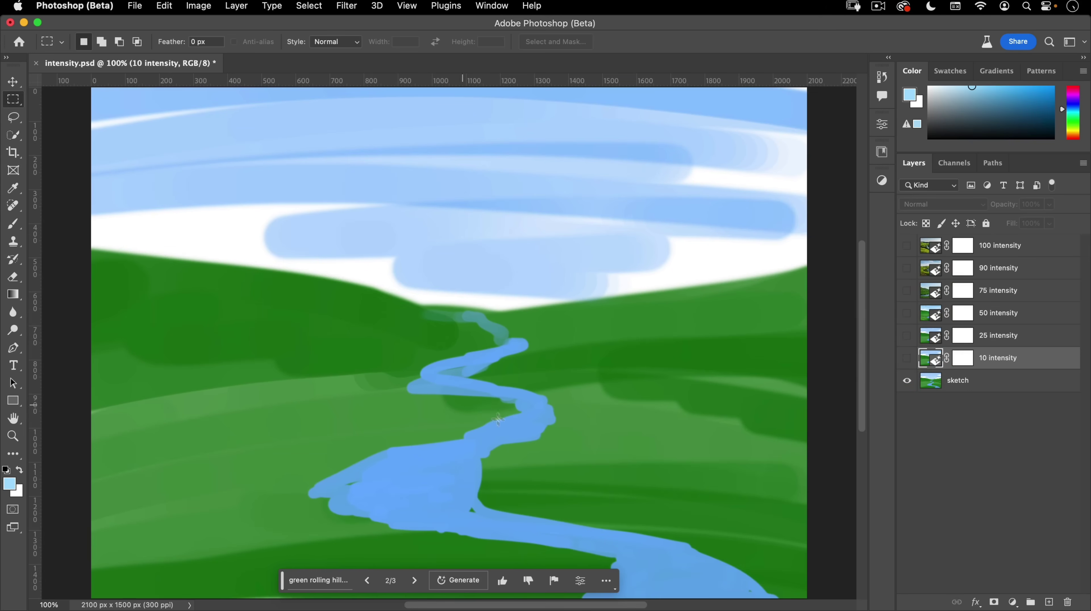
pyautogui.click(906, 315)
pyautogui.click(906, 316)
pyautogui.click(906, 316)
pyautogui.click(905, 317)
# Show the 75 intensity layer and toggle its visibility repeatedly to compare its river and hills with the sketch
pyautogui.click(906, 292)
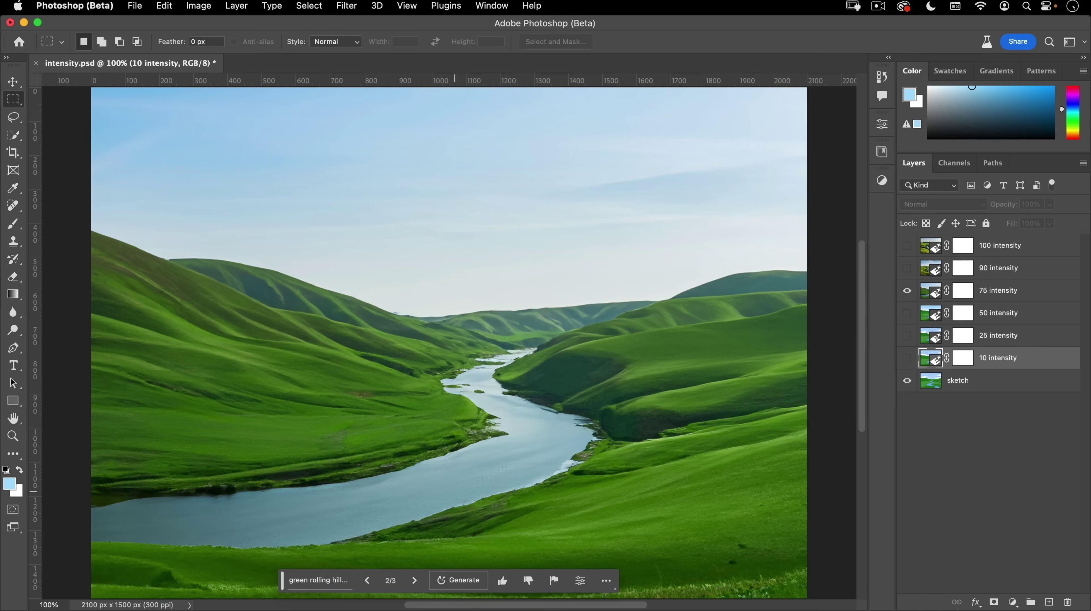
pyautogui.click(906, 291)
pyautogui.click(906, 291)
pyautogui.click(907, 291)
pyautogui.click(906, 291)
pyautogui.click(906, 292)
pyautogui.click(906, 292)
pyautogui.click(907, 292)
pyautogui.click(907, 292)
pyautogui.click(906, 292)
pyautogui.click(906, 291)
pyautogui.click(906, 292)
pyautogui.click(907, 292)
# View the 90 intensity layer on its own, then replace it with the 100 intensity layer for comparison
pyautogui.click(907, 269)
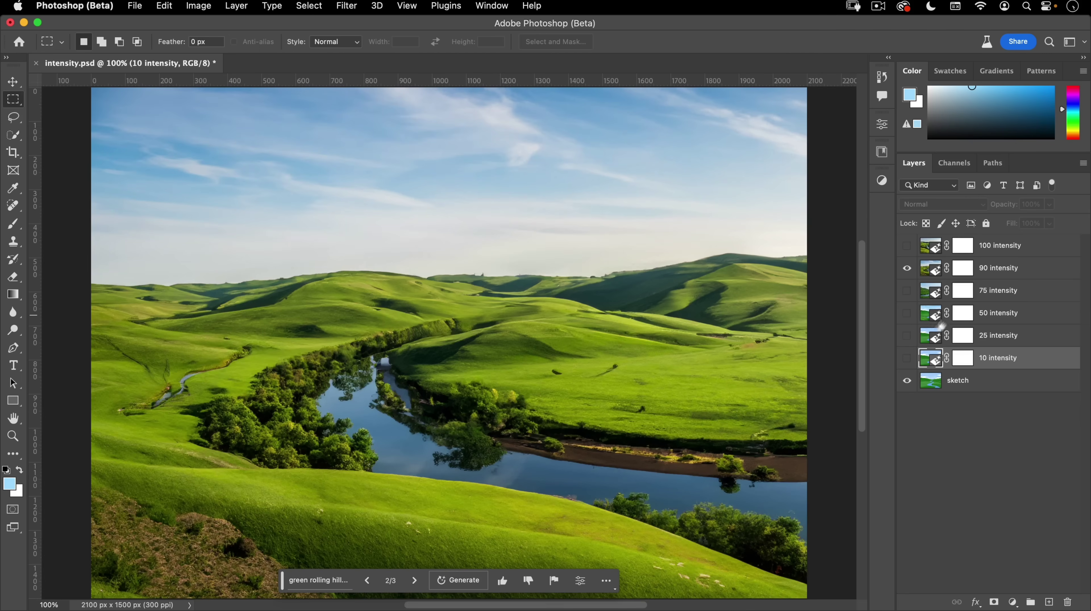
pyautogui.click(907, 268)
pyautogui.click(906, 246)
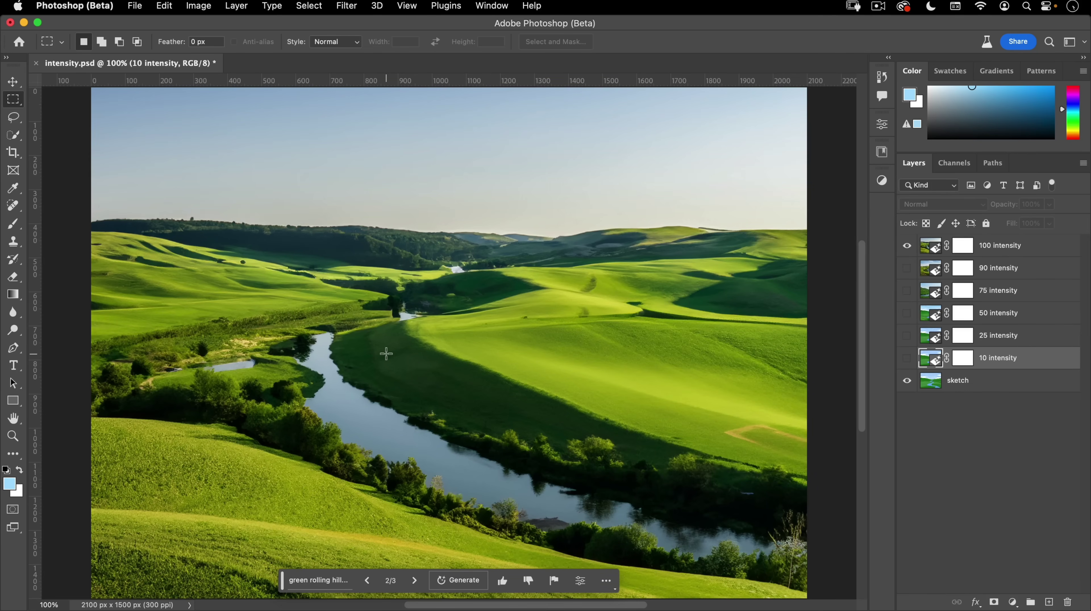
pyautogui.moveTo(236, 265); pyautogui.dragTo(342, 386)
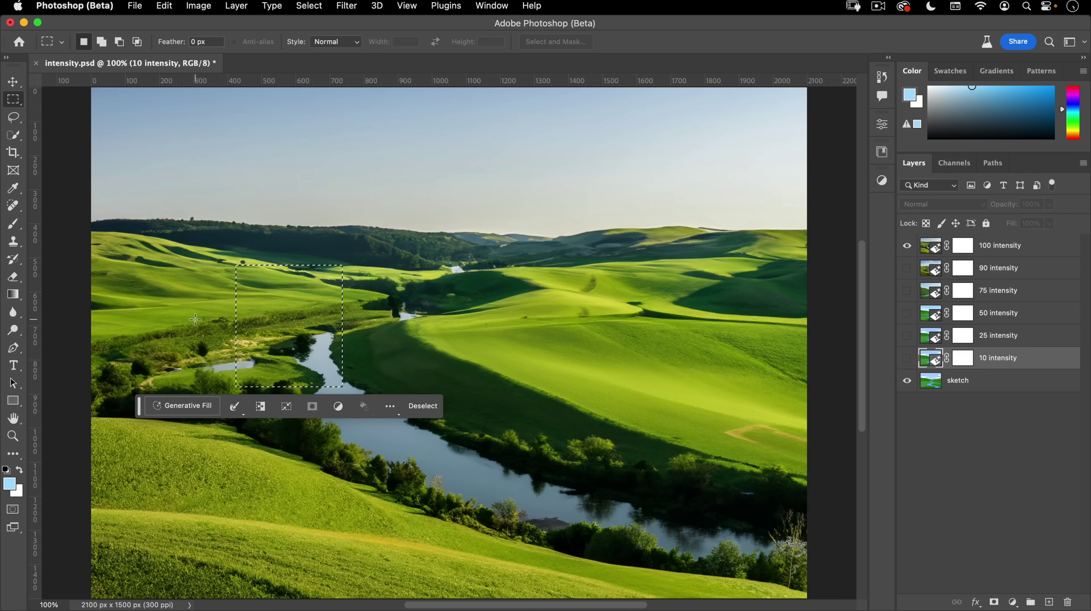
pyautogui.click(132, 147)
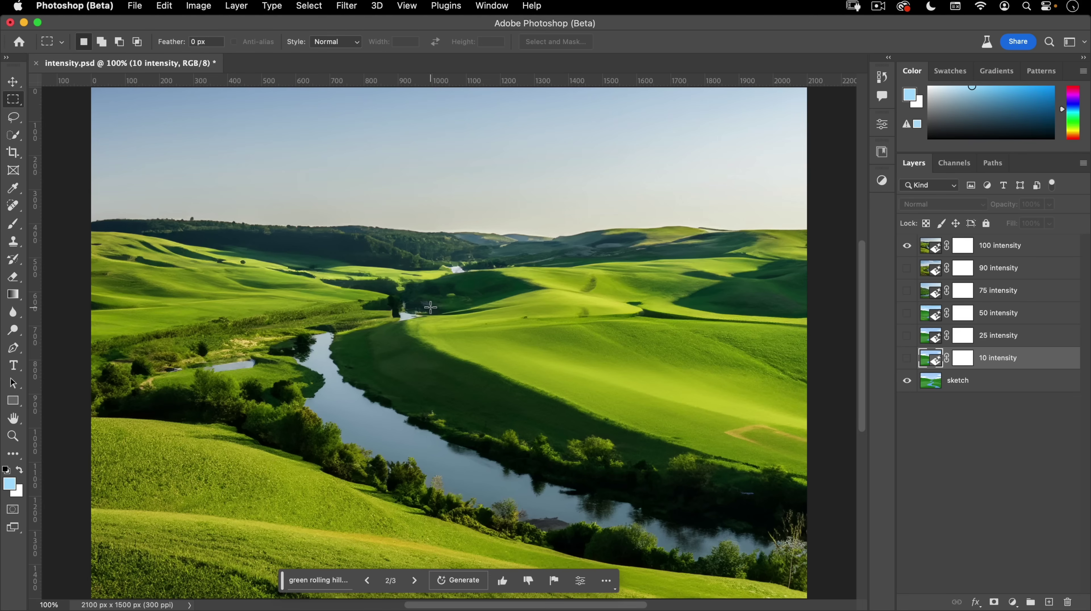
# Hide all six intensity layers, leaving only the sketch layer visible
pyautogui.moveTo(907, 246)
pyautogui.mouseDown()
pyautogui.moveTo(905, 353)
pyautogui.moveTo(908, 239)
pyautogui.mouseUp()
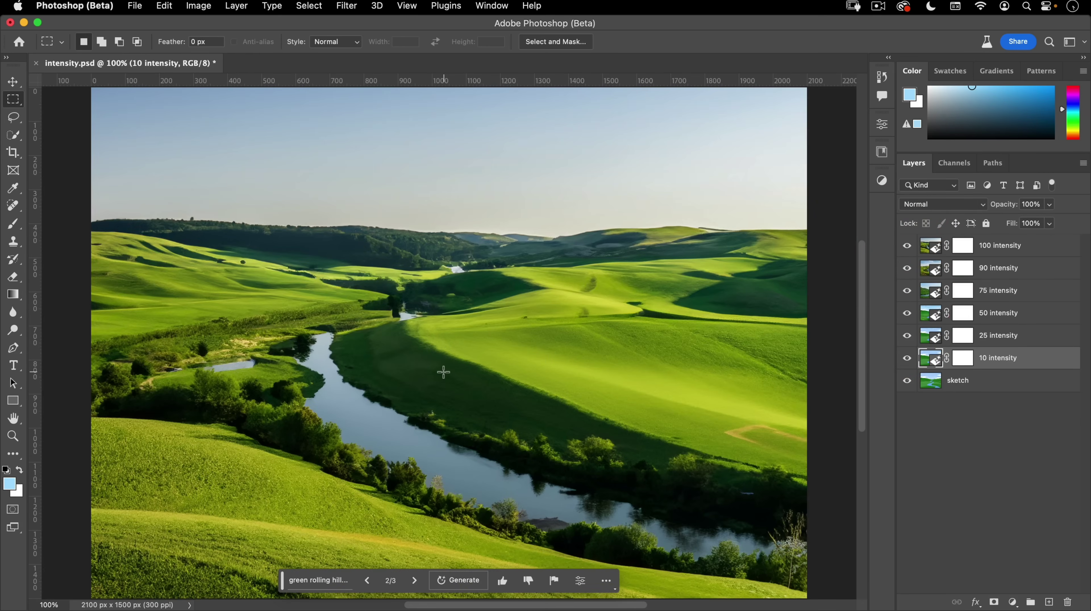
pyautogui.moveTo(909, 360); pyautogui.dragTo(906, 241)
pyautogui.moveTo(380, 322); pyautogui.dragTo(357, 339)
pyautogui.moveTo(459, 349); pyautogui.dragTo(464, 332)
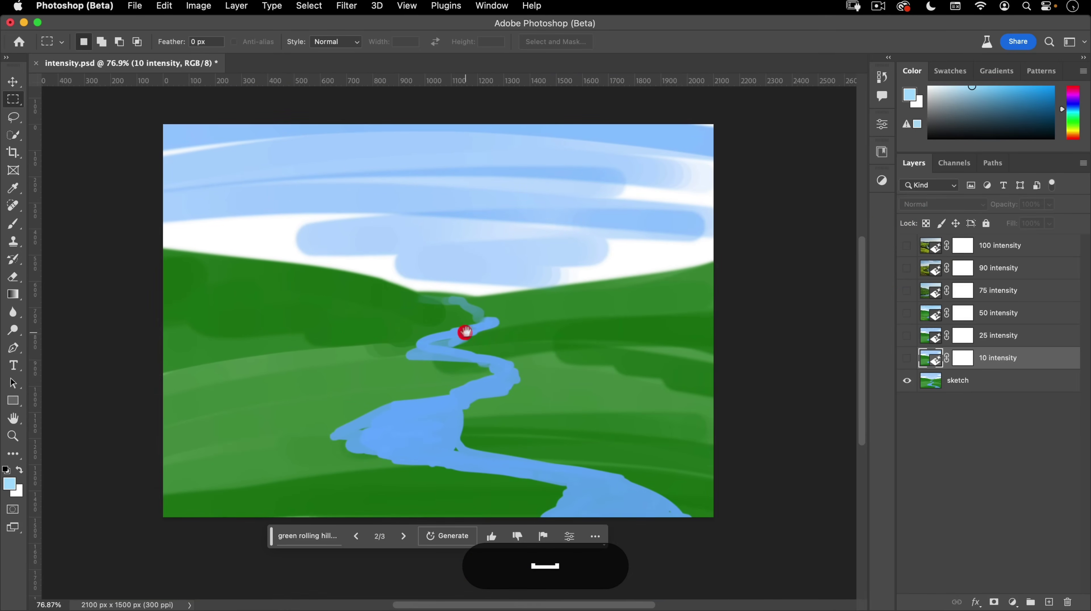
# Make the sketch layer active and select the entire canvas
pyautogui.click(983, 379)
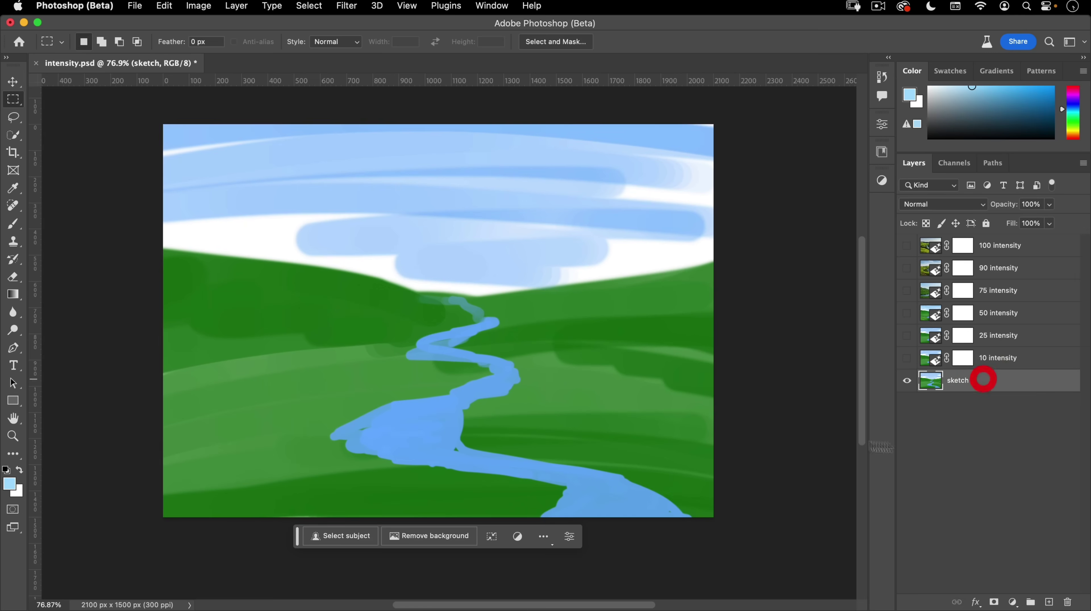
pyautogui.click(309, 6)
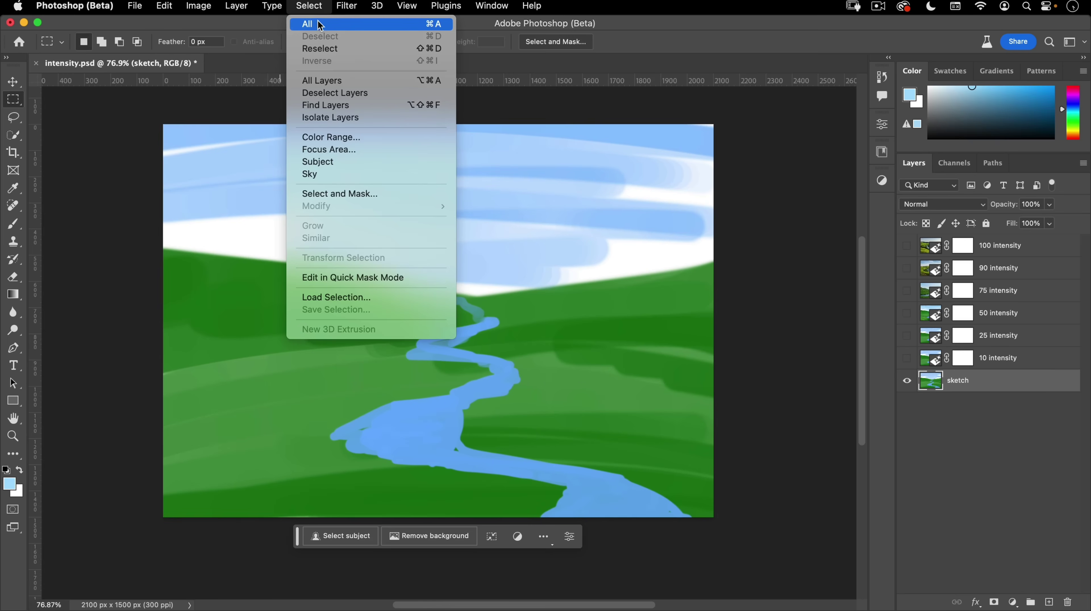
pyautogui.click(544, 232)
pyautogui.press('super+a')
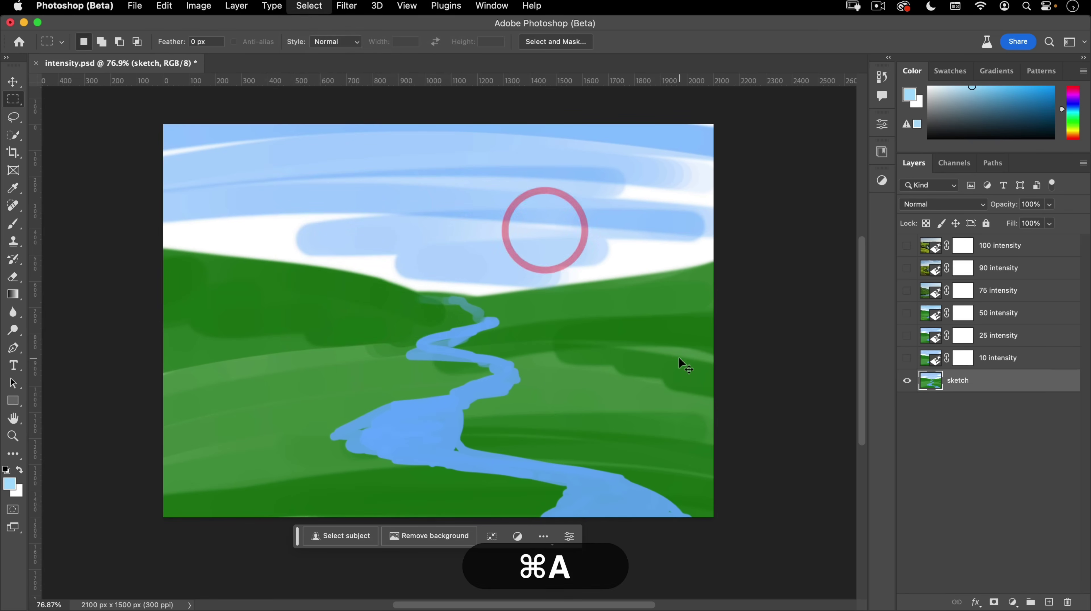
pyautogui.press('super+a')
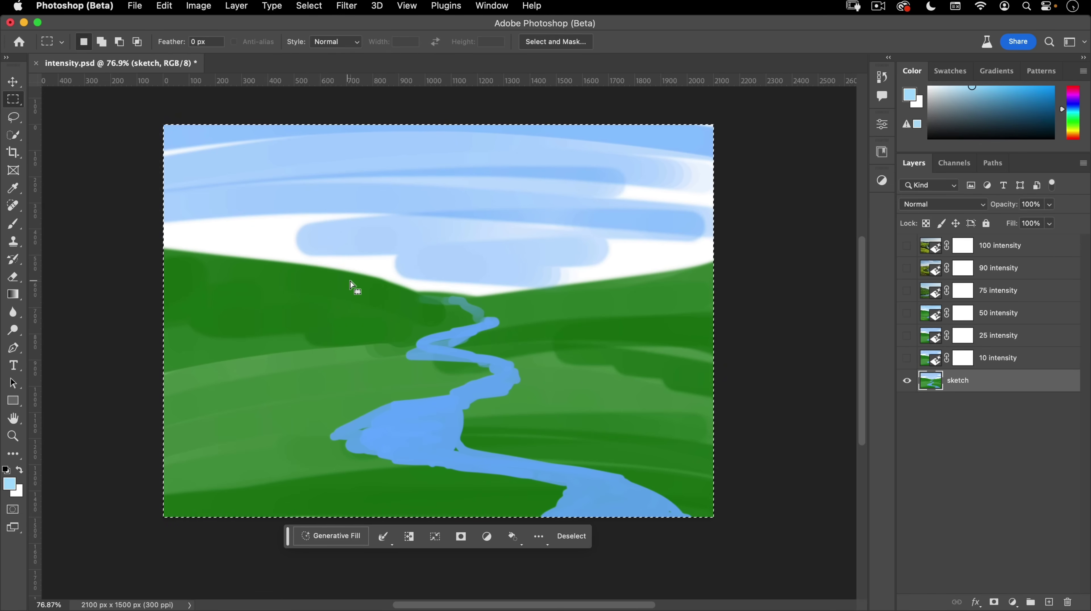
# Enter Quick Mask mode and check the Quick Mask channel before returning to the layers
pyautogui.press('q')
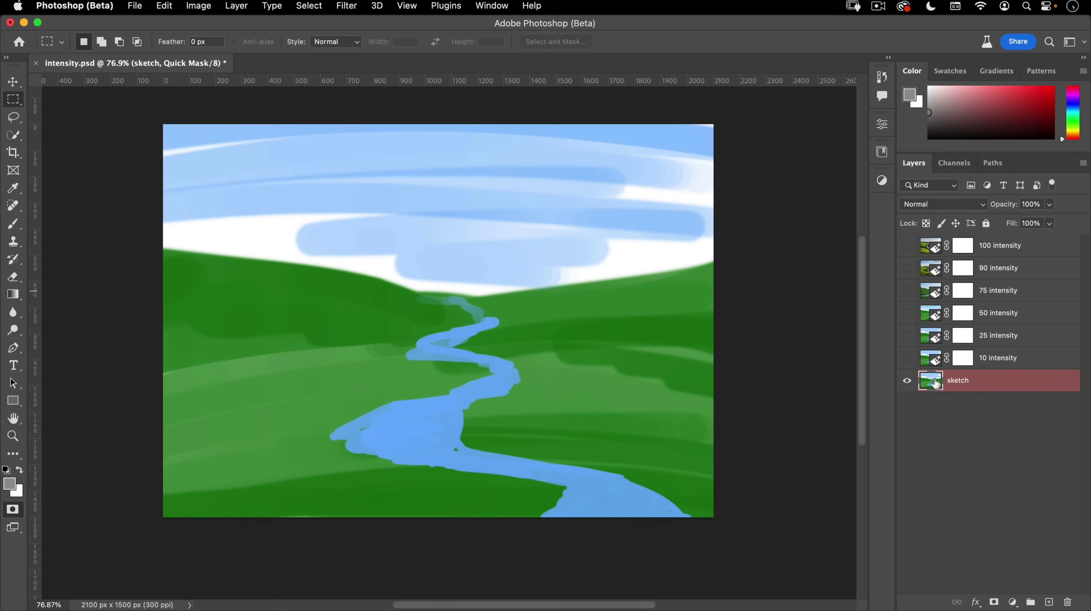
pyautogui.click(953, 162)
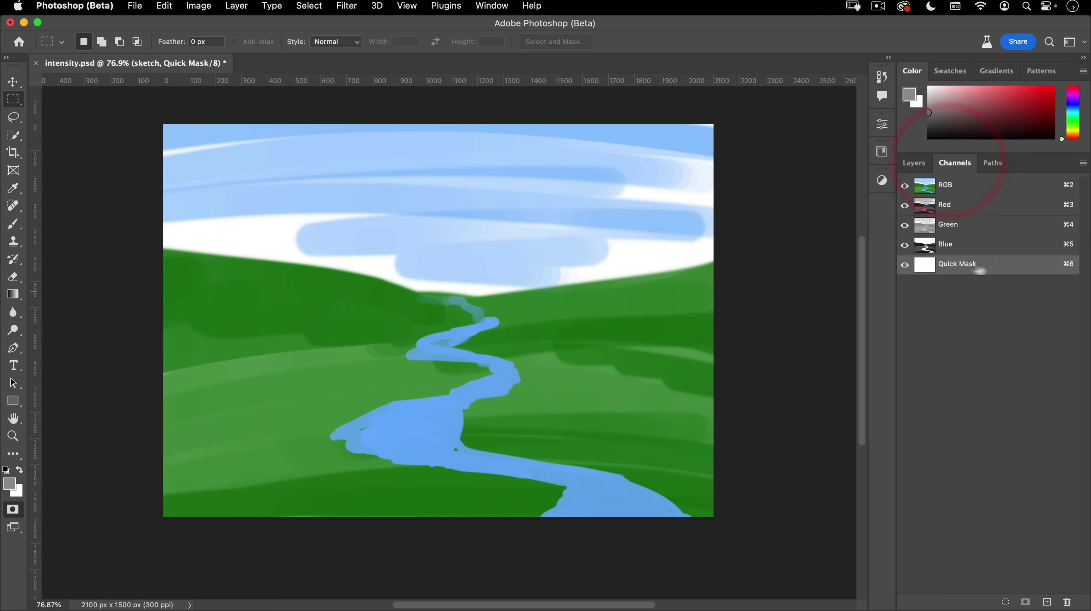
pyautogui.click(913, 162)
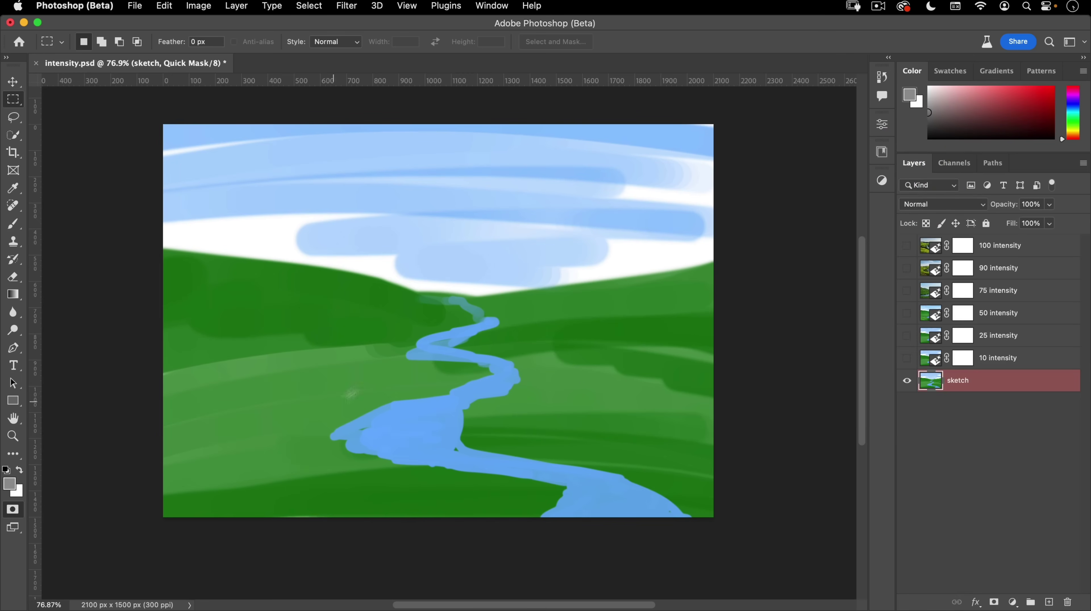
# Open the foreground color picker, try shades between white and black, and set the brightness to 100%
pyautogui.click(10, 484)
pyautogui.moveTo(423, 273)
pyautogui.mouseDown()
pyautogui.moveTo(409, 182)
pyautogui.moveTo(387, 322)
pyautogui.moveTo(371, 163)
pyautogui.mouseUp()
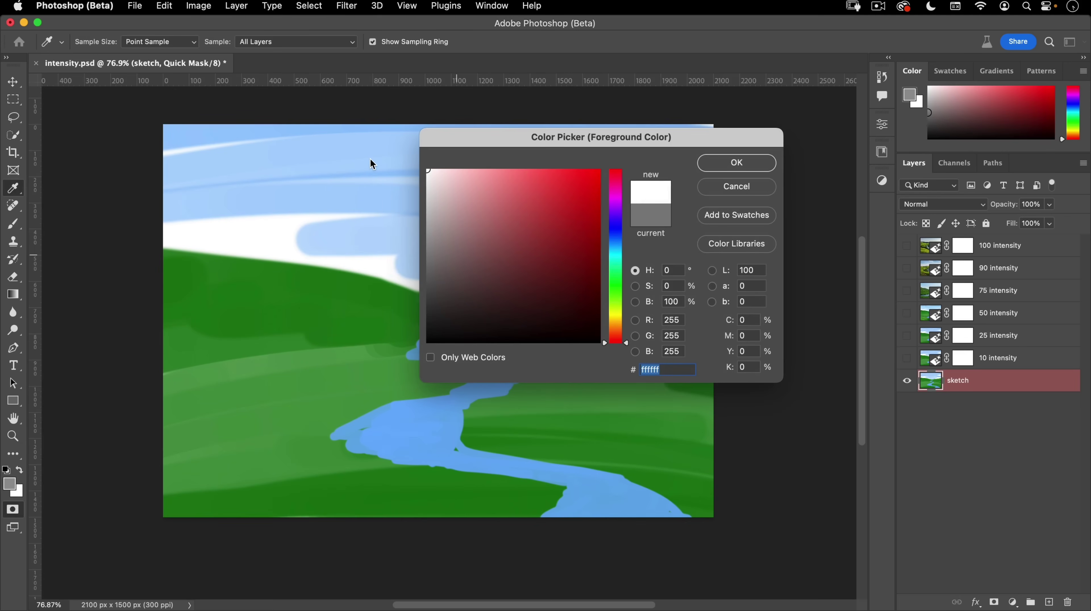
pyautogui.moveTo(369, 159); pyautogui.dragTo(332, 357)
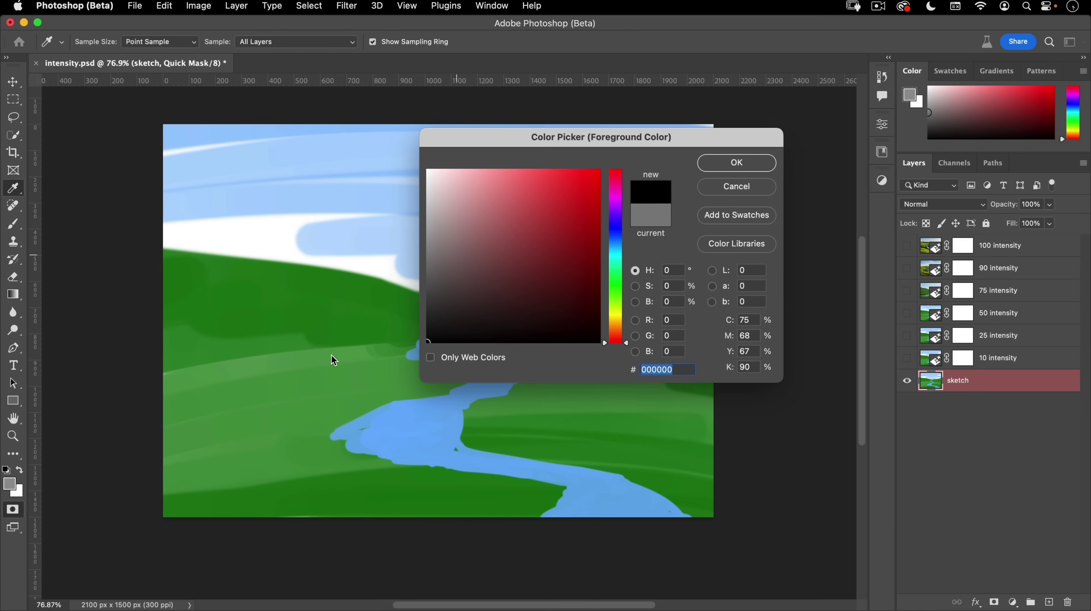
pyautogui.moveTo(330, 342); pyautogui.dragTo(320, 339)
pyautogui.moveTo(675, 301); pyautogui.dragTo(623, 300)
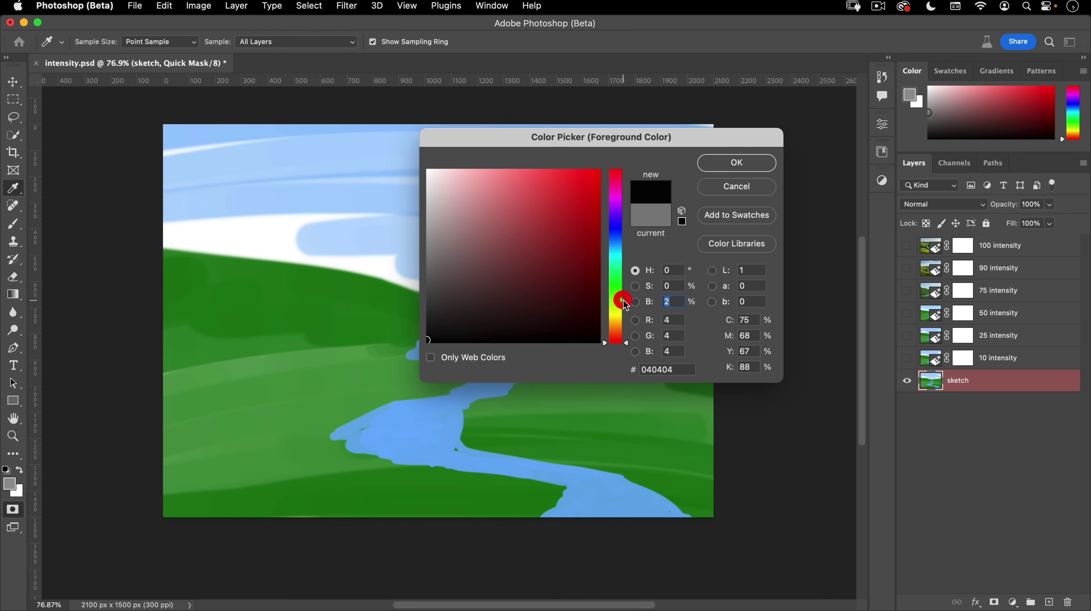
pyautogui.write('1')
pyautogui.write('00')
pyautogui.click(397, 133)
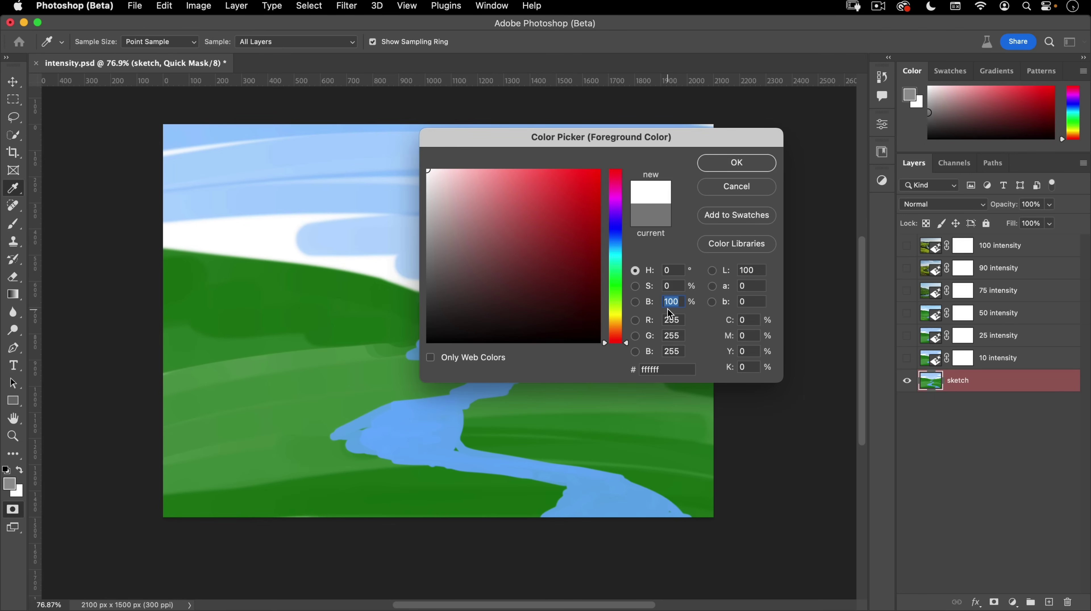
# Lower the foreground color's brightness to a dark gray and accept it, returning to the marquee tool
pyautogui.write('80')
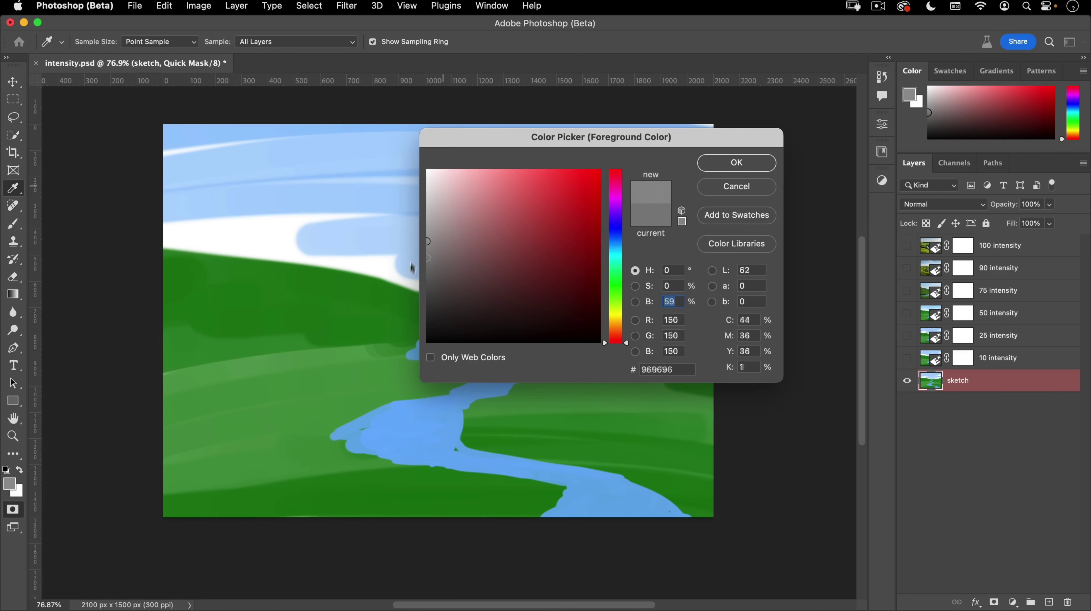
pyautogui.write('38')
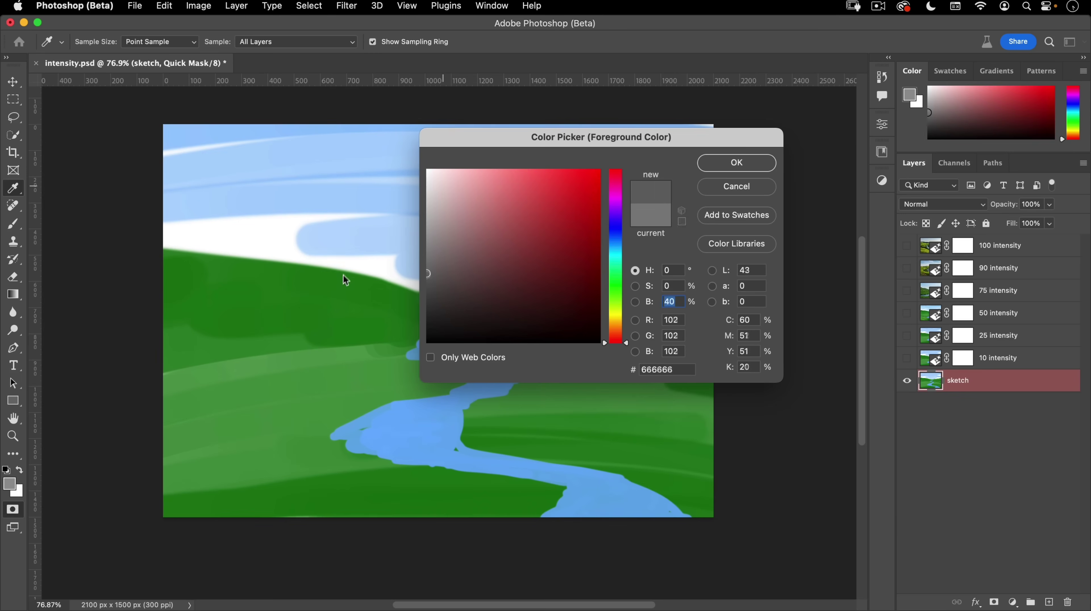
pyautogui.press('Down')
pyautogui.press('Down')
pyautogui.press('Down')
pyautogui.press('Down')
pyautogui.press('Down')
pyautogui.press('Down')
pyautogui.press('Down')
pyautogui.press('Down')
pyautogui.press('Down')
pyautogui.press('Down')
pyautogui.press('Down')
pyautogui.press('Down')
pyautogui.press('Down')
pyautogui.press('Down')
pyautogui.press('Down')
pyautogui.press('Down')
pyautogui.press('Down')
pyautogui.press('Down')
pyautogui.press('Down')
pyautogui.press('Down')
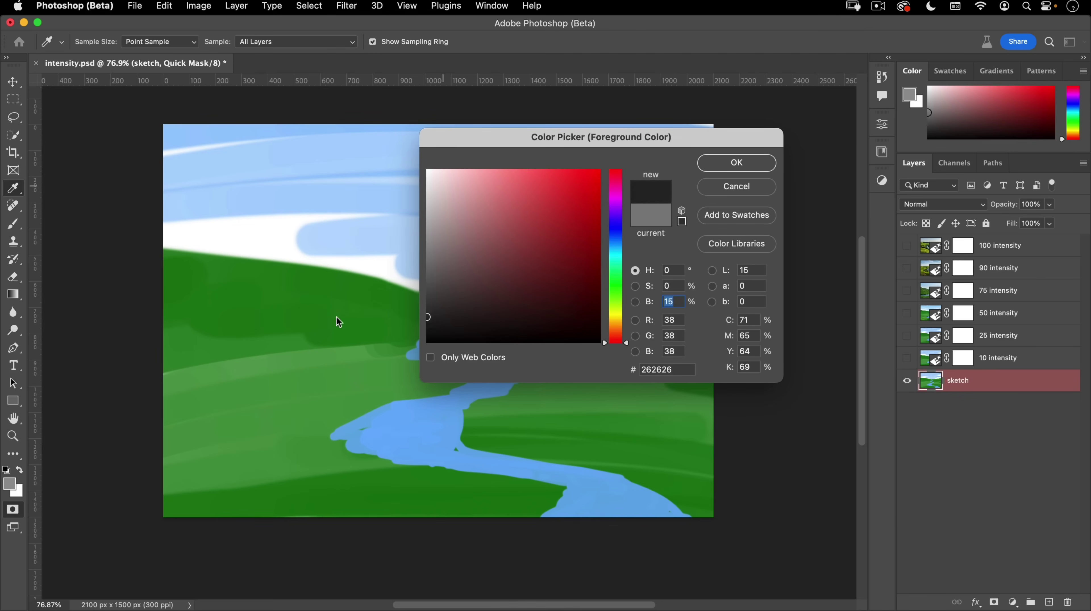
pyautogui.press('Up')
pyautogui.press('Up')
pyautogui.press('Up')
pyautogui.moveTo(335, 315)
pyautogui.mouseDown()
pyautogui.moveTo(333, 251)
pyautogui.moveTo(325, 328)
pyautogui.moveTo(319, 311)
pyautogui.mouseUp()
pyautogui.click(755, 163)
pyautogui.press('m')
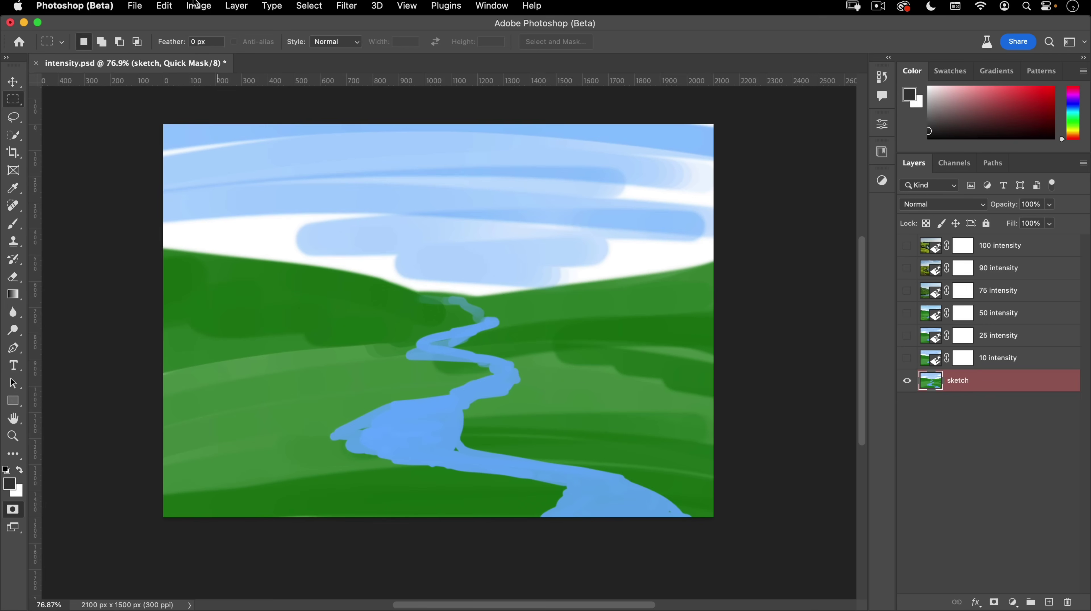
pyautogui.click(166, 6)
pyautogui.click(183, 215)
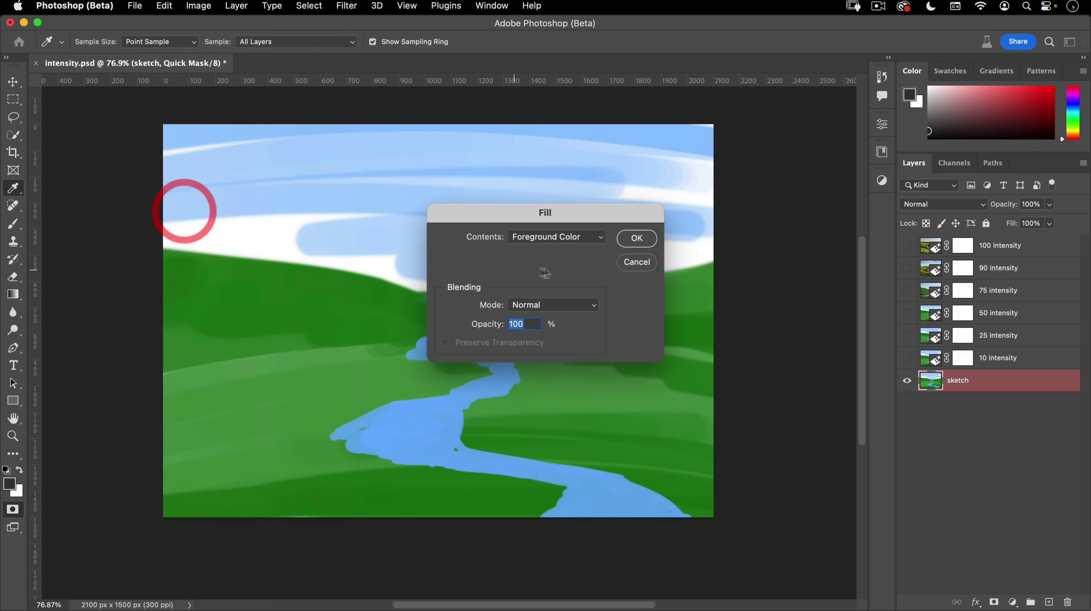
pyautogui.click(650, 263)
pyautogui.press('m')
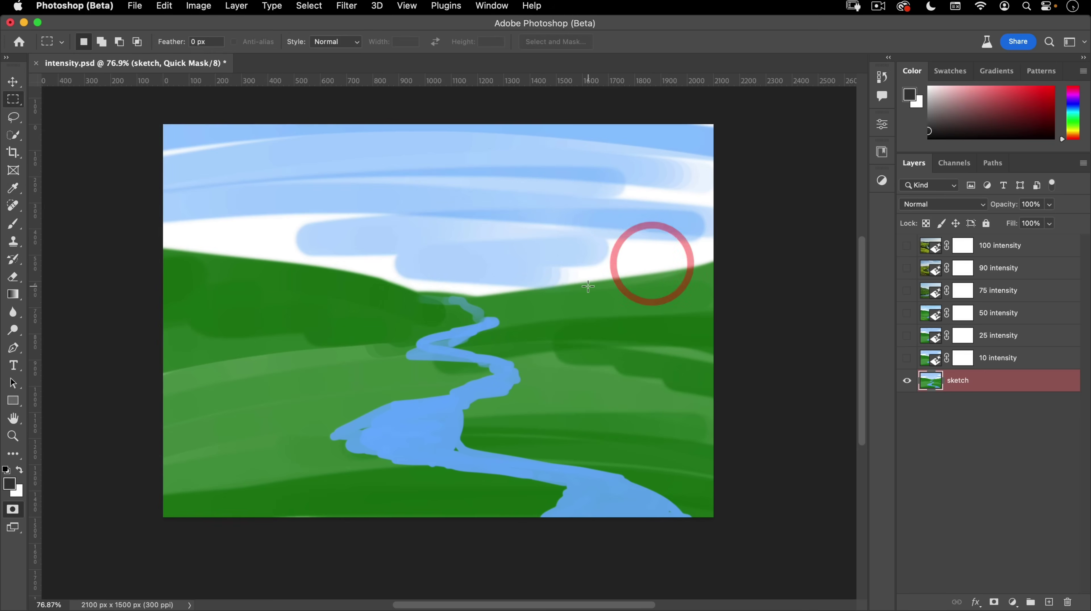
# Fill the quick mask with the dark gray foreground color, exit Quick Mask mode, and dismiss the warning
pyautogui.press('alt')
pyautogui.hotkey('alt', 'BackSpace')
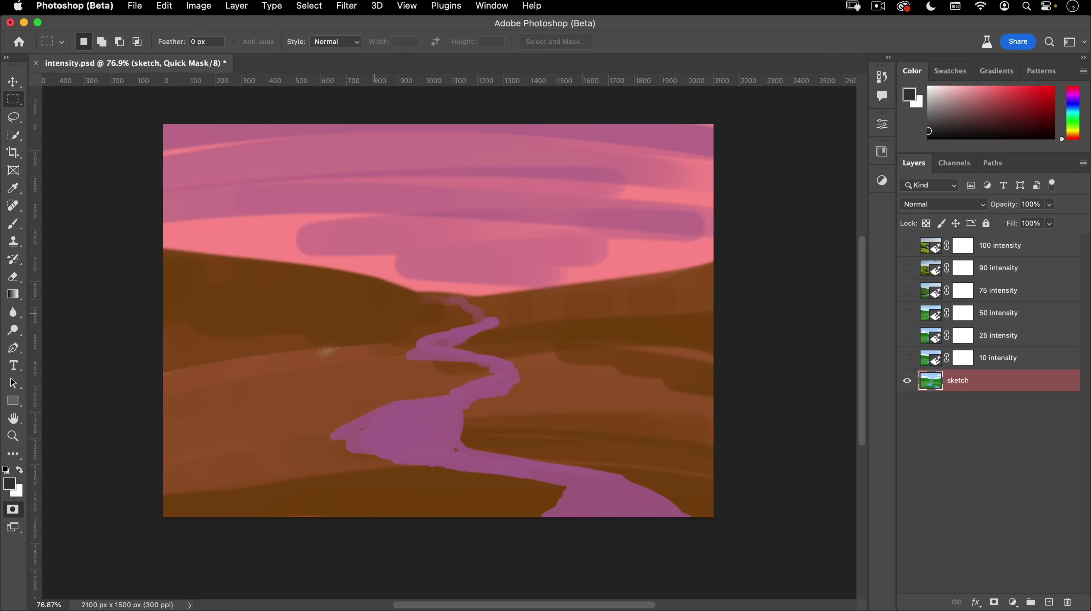
pyautogui.click(11, 511)
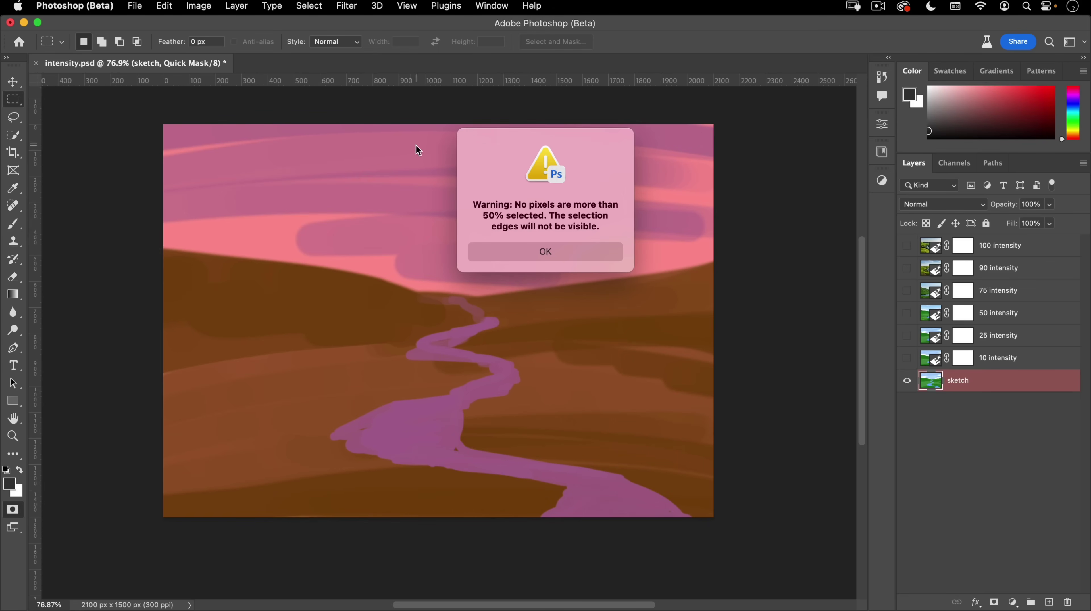
pyautogui.click(554, 258)
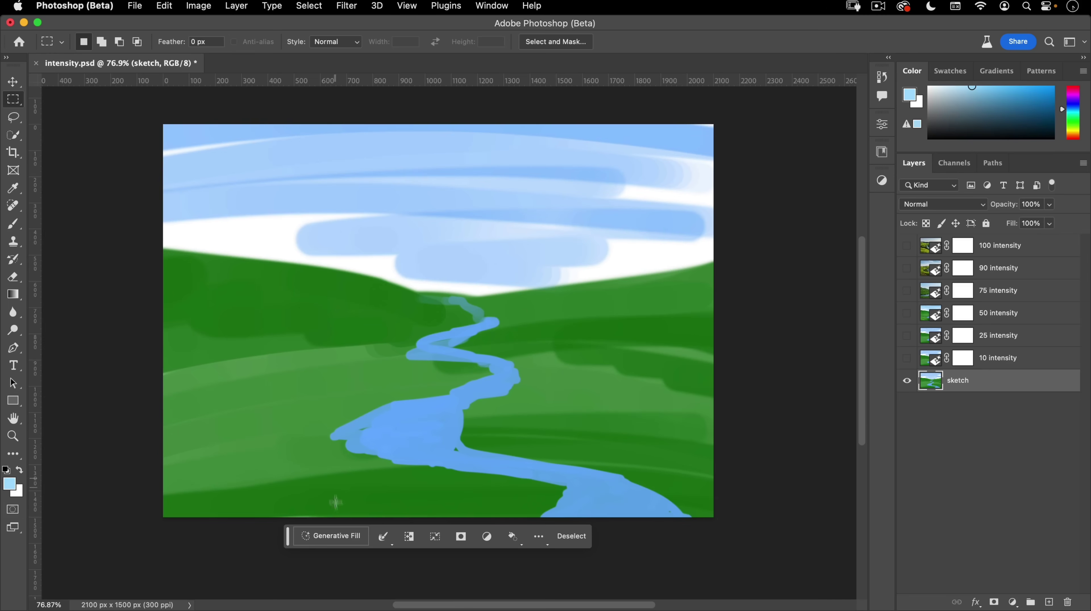
# Generate a fill over the partial selection with the prompt "landscape with rolling hills and a river"
pyautogui.click(328, 537)
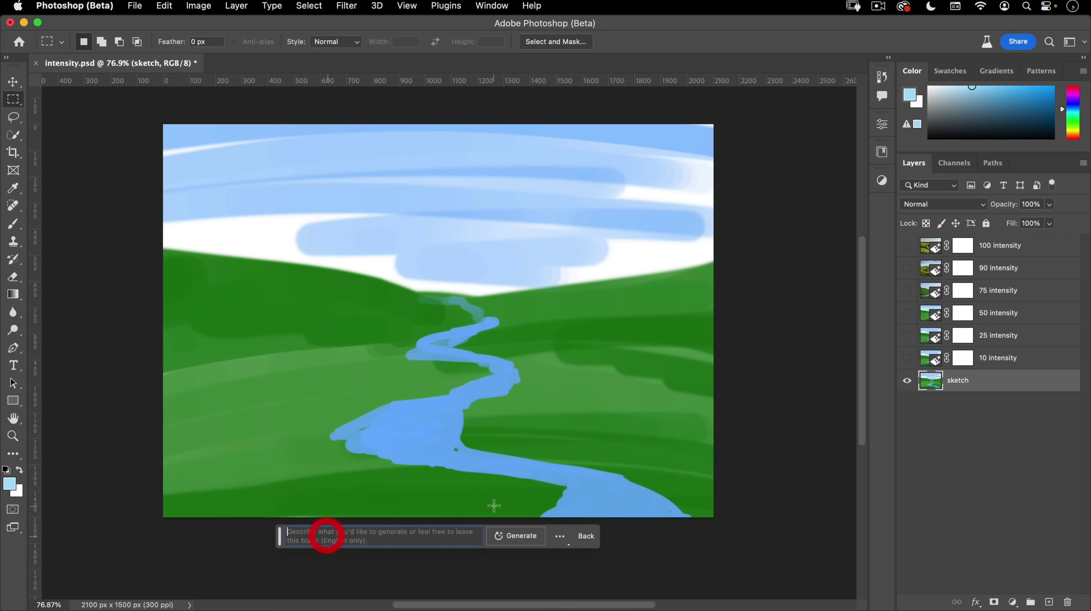
pyautogui.write('lands')
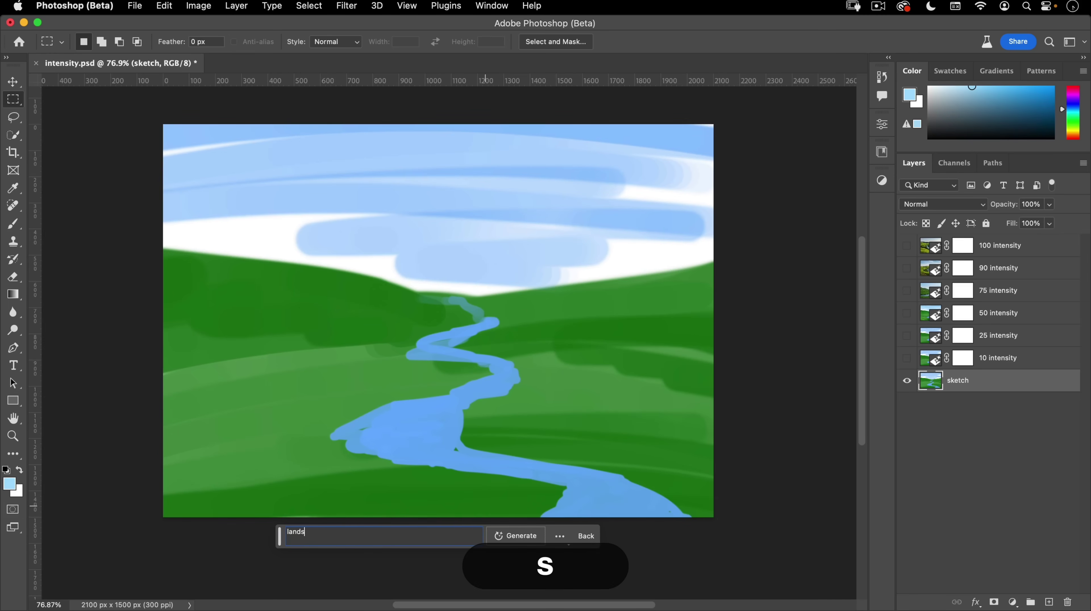
pyautogui.write('cape with rolling')
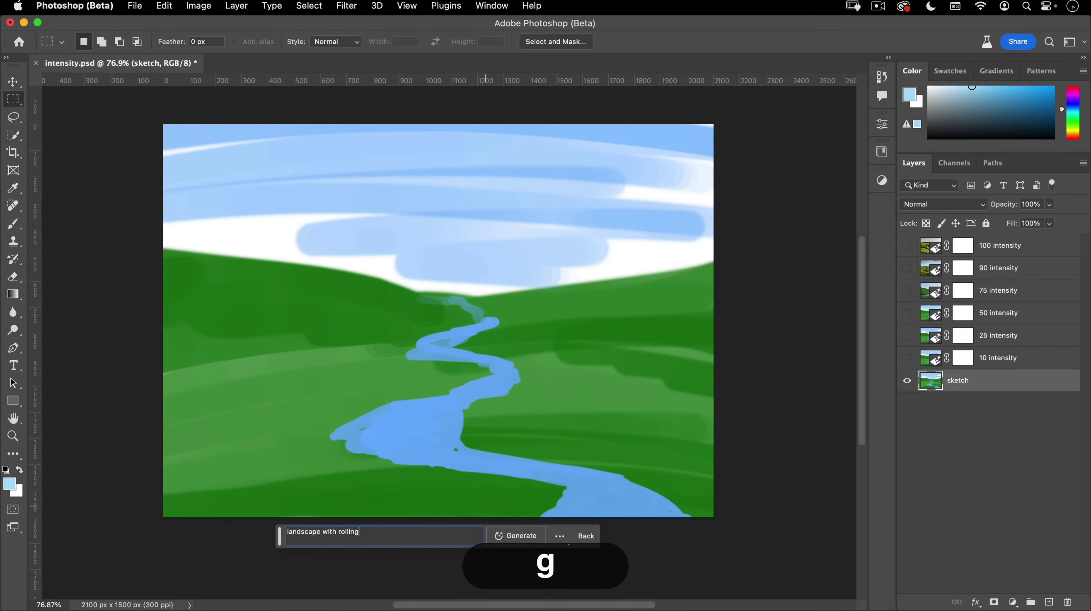
pyautogui.write(' hills and a river')
pyautogui.press('Return')
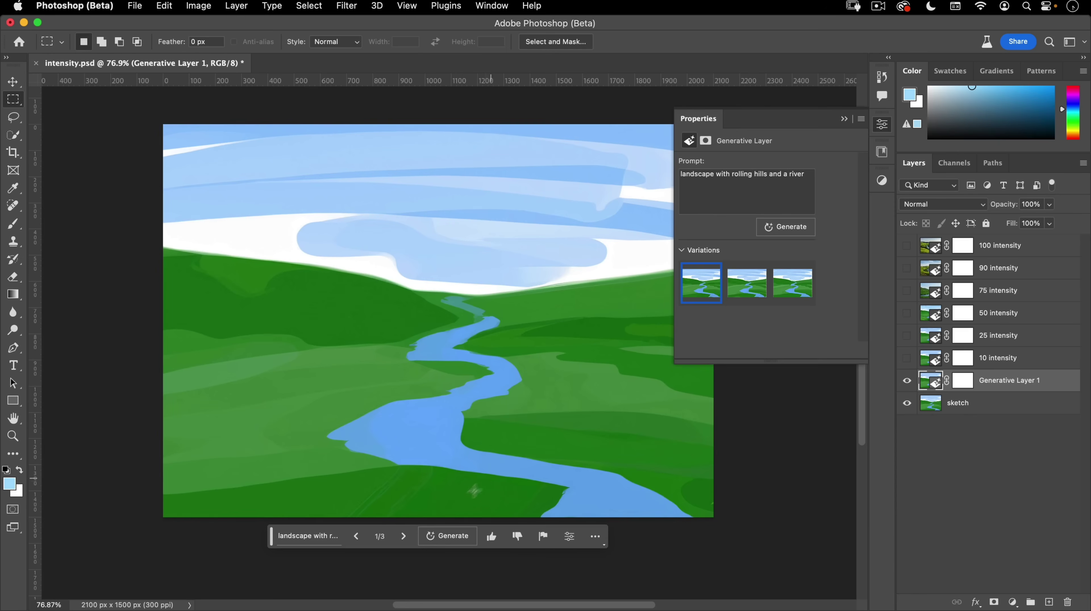
# Cycle through the generated river landscape variations to compare how closely each follows the painted sketch
pyautogui.click(403, 536)
pyautogui.click(403, 537)
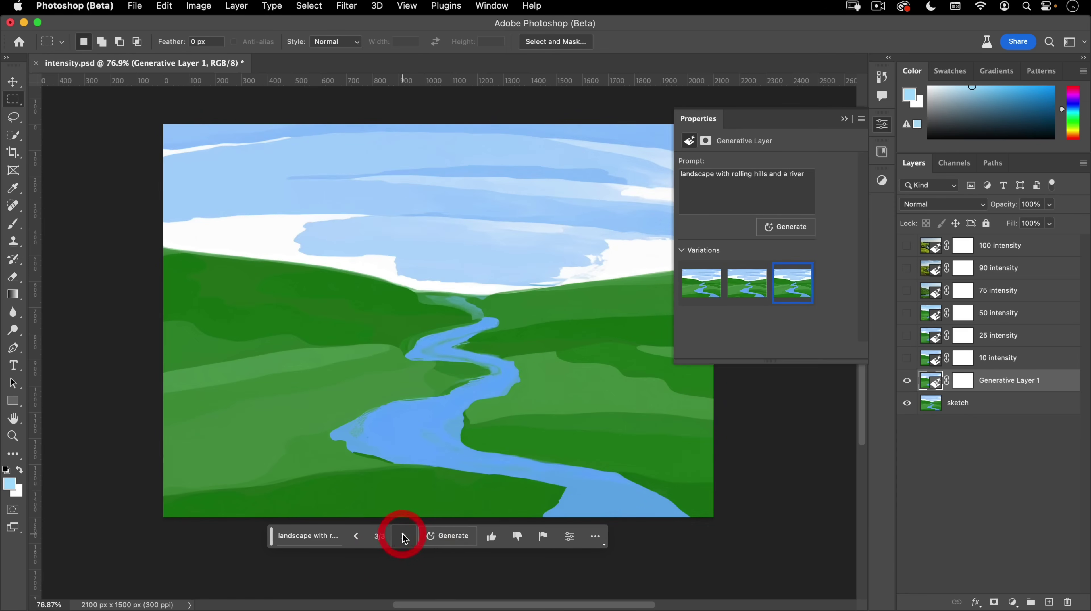
pyautogui.click(403, 536)
pyautogui.click(405, 537)
pyautogui.click(405, 537)
pyautogui.click(405, 537)
pyautogui.click(405, 537)
pyautogui.click(405, 537)
pyautogui.click(405, 537)
pyautogui.click(405, 537)
pyautogui.click(405, 537)
pyautogui.click(405, 537)
pyautogui.click(405, 537)
pyautogui.click(405, 537)
pyautogui.click(405, 536)
pyautogui.click(405, 537)
pyautogui.click(405, 537)
pyautogui.click(405, 537)
# Hide the new generative layer, select the entire canvas on the sketch layer, enter Quick Mask mode, and collapse the properties
pyautogui.click(907, 381)
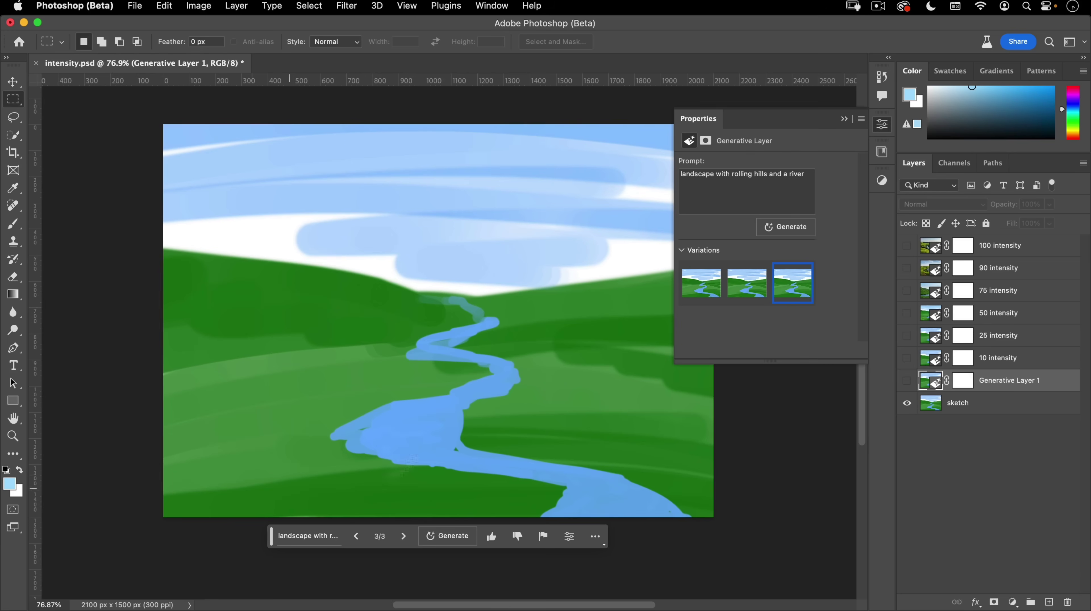
pyautogui.click(977, 403)
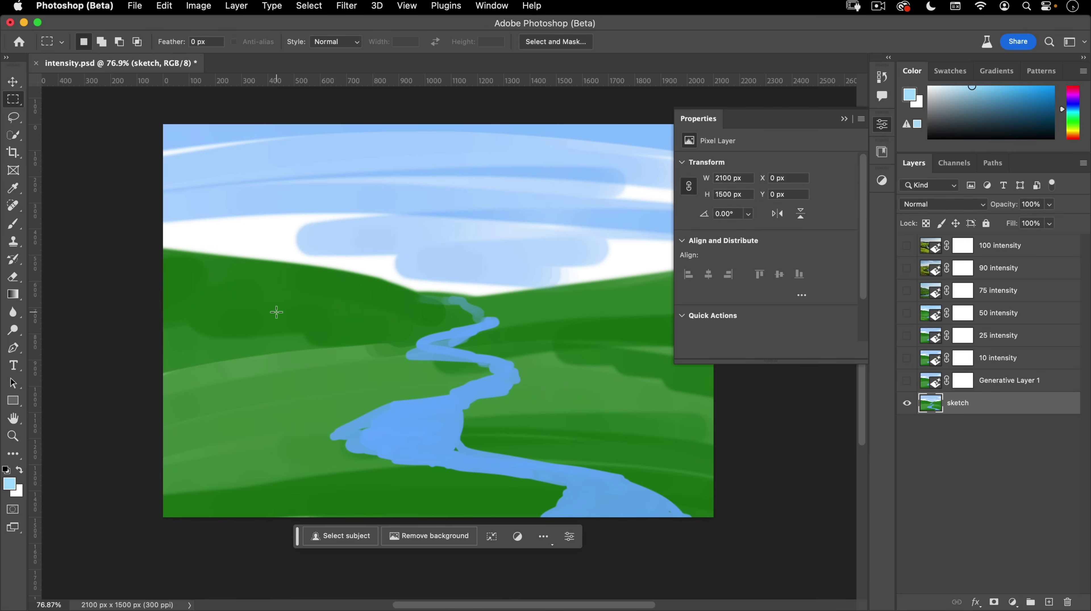
pyautogui.press('super+a')
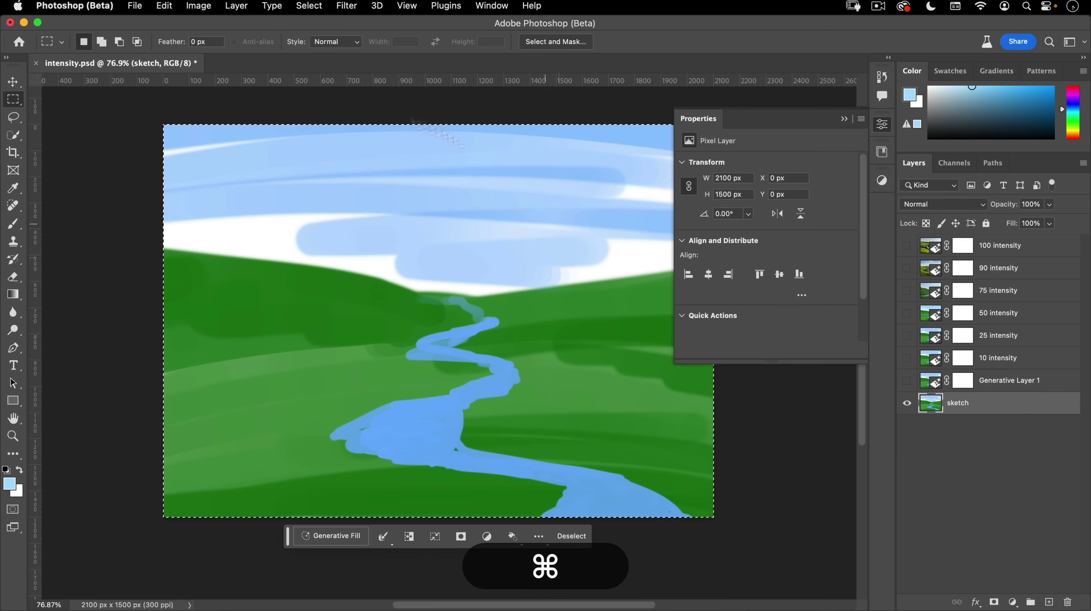
pyautogui.press('q')
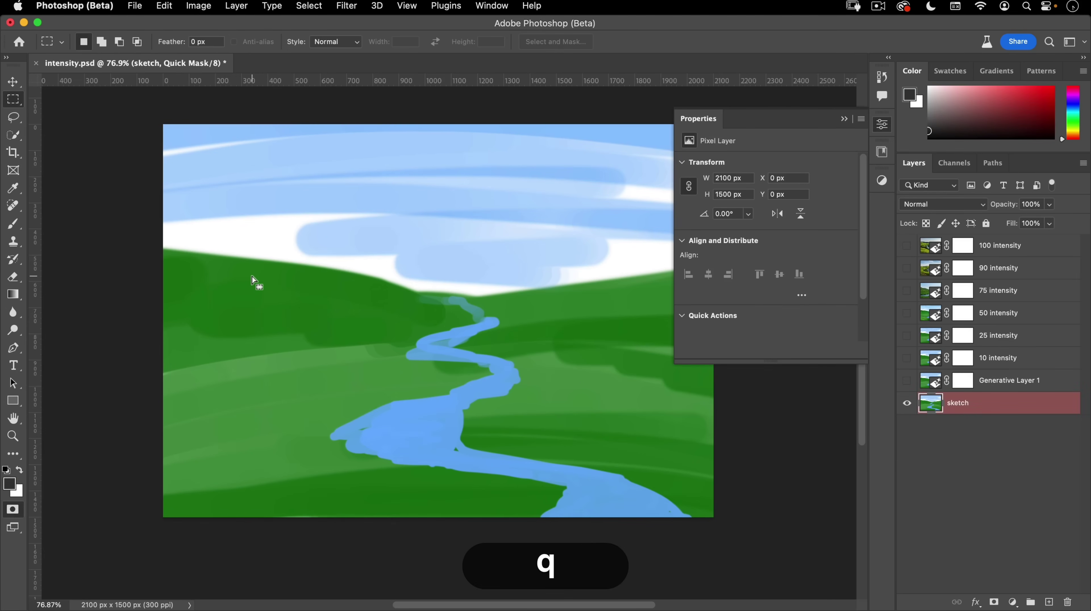
pyautogui.click(883, 128)
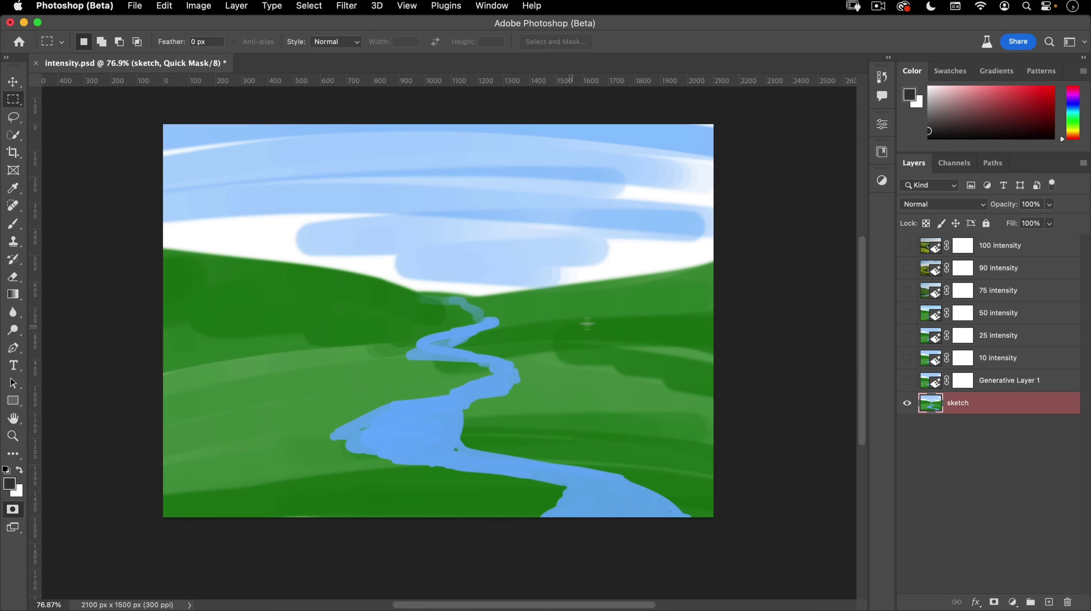
# Darken the quick mask with Curves by lowering the white point's output to 120, exit Quick Mask mode, and dismiss the warning
pyautogui.press('super+m')
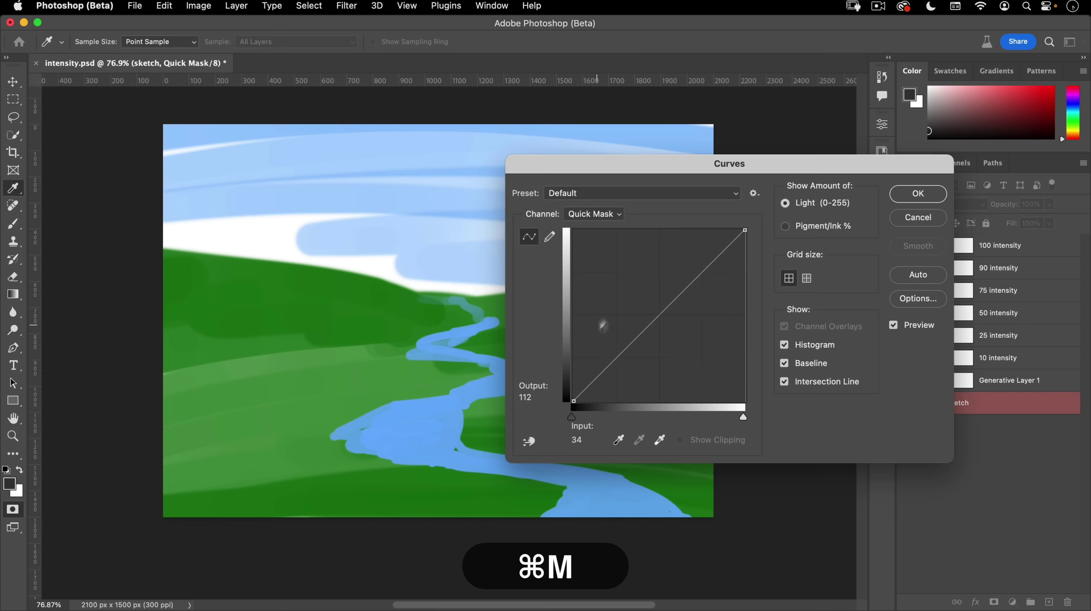
pyautogui.moveTo(635, 163); pyautogui.dragTo(674, 184)
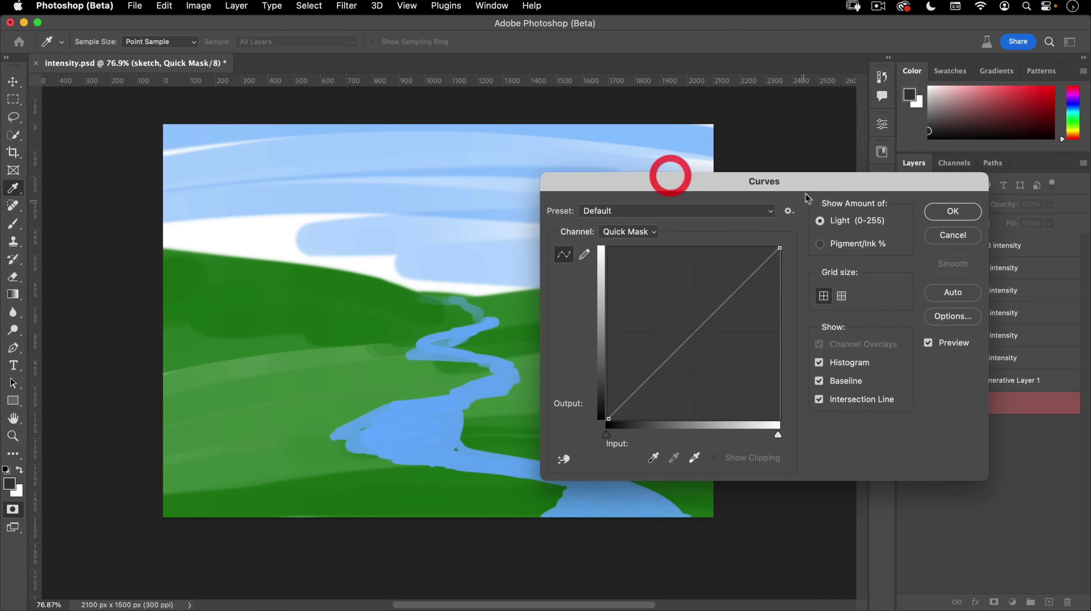
pyautogui.moveTo(778, 185); pyautogui.dragTo(840, 180)
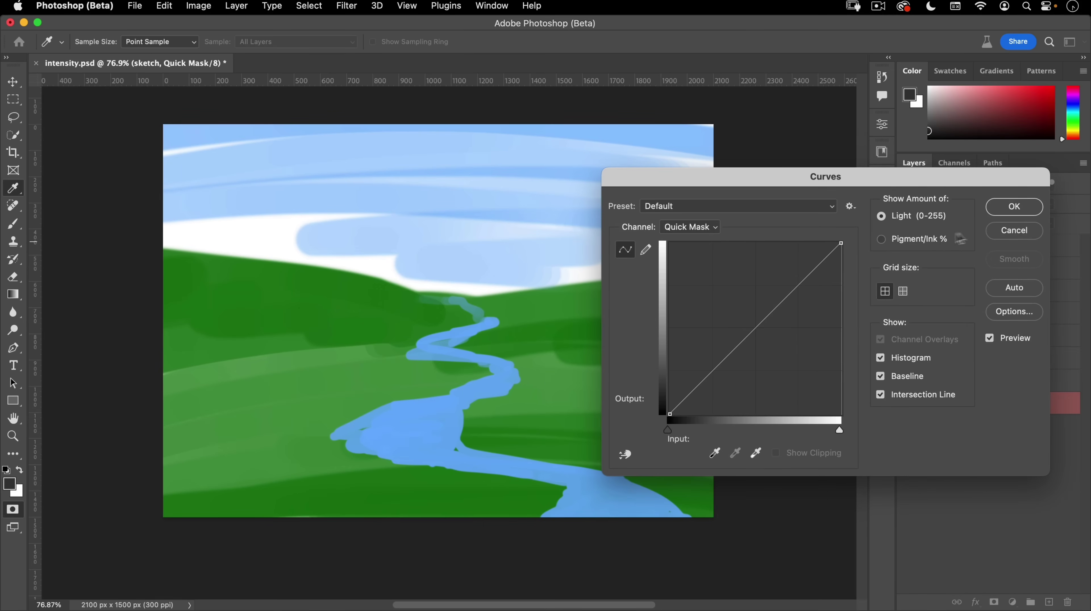
pyautogui.moveTo(845, 186); pyautogui.dragTo(813, 142)
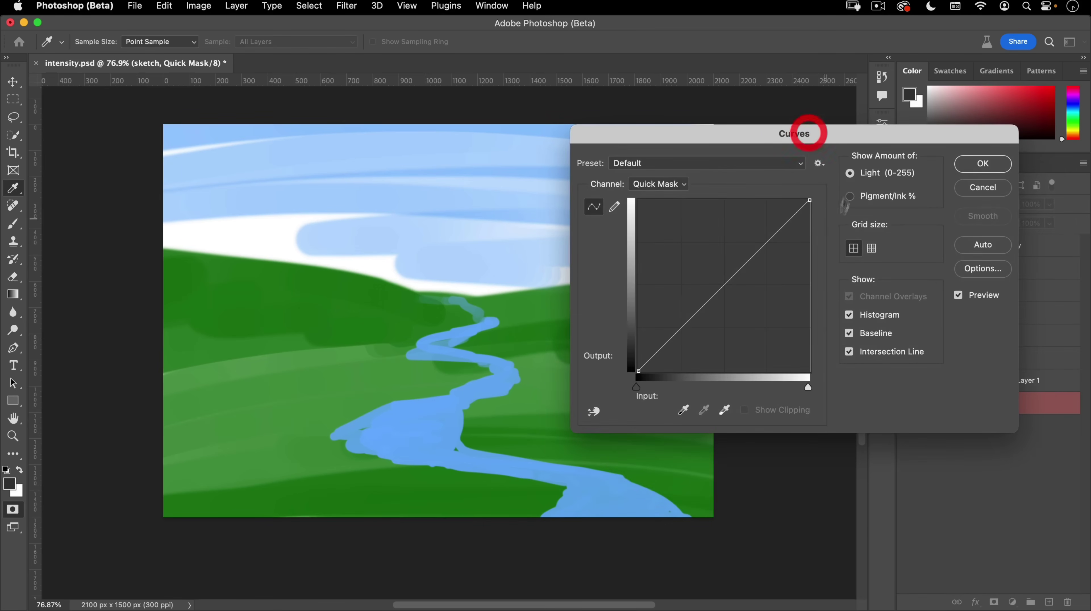
pyautogui.click(809, 200)
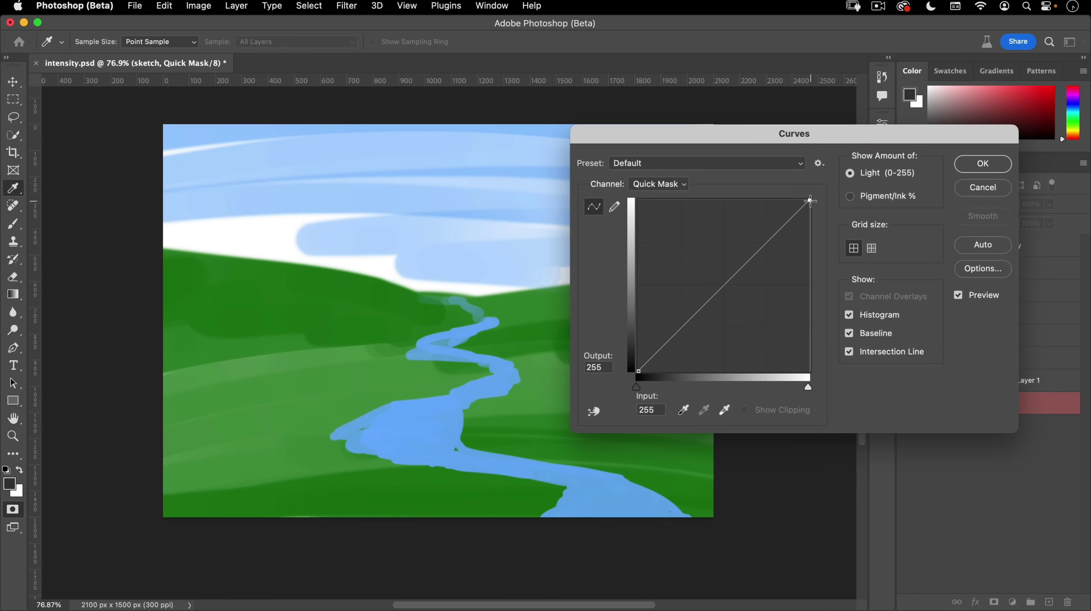
pyautogui.click(810, 200)
pyautogui.moveTo(809, 200); pyautogui.dragTo(849, 374)
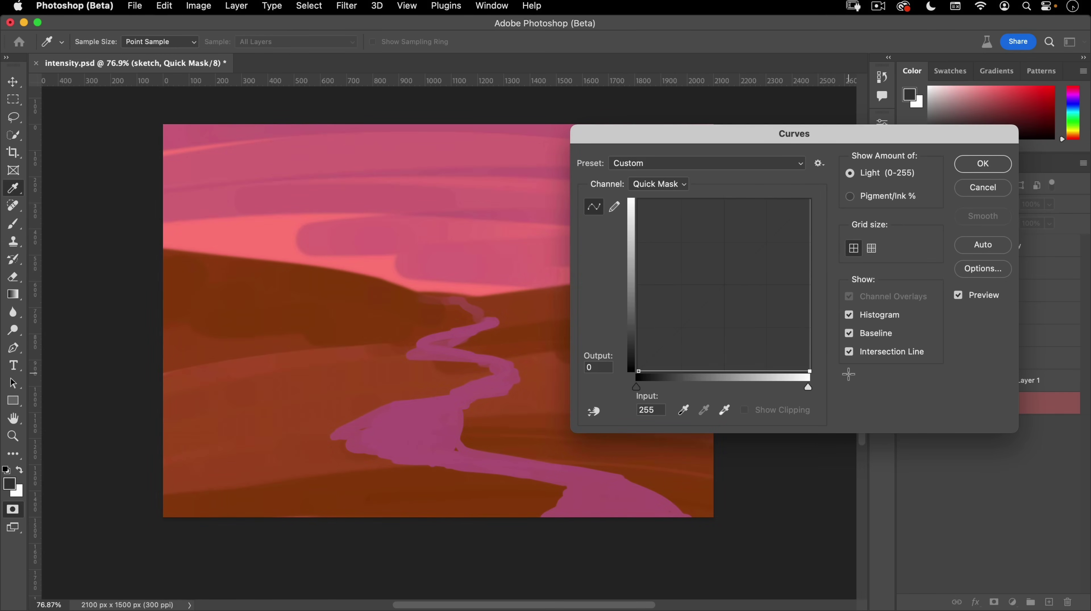
pyautogui.moveTo(849, 374); pyautogui.dragTo(877, 290)
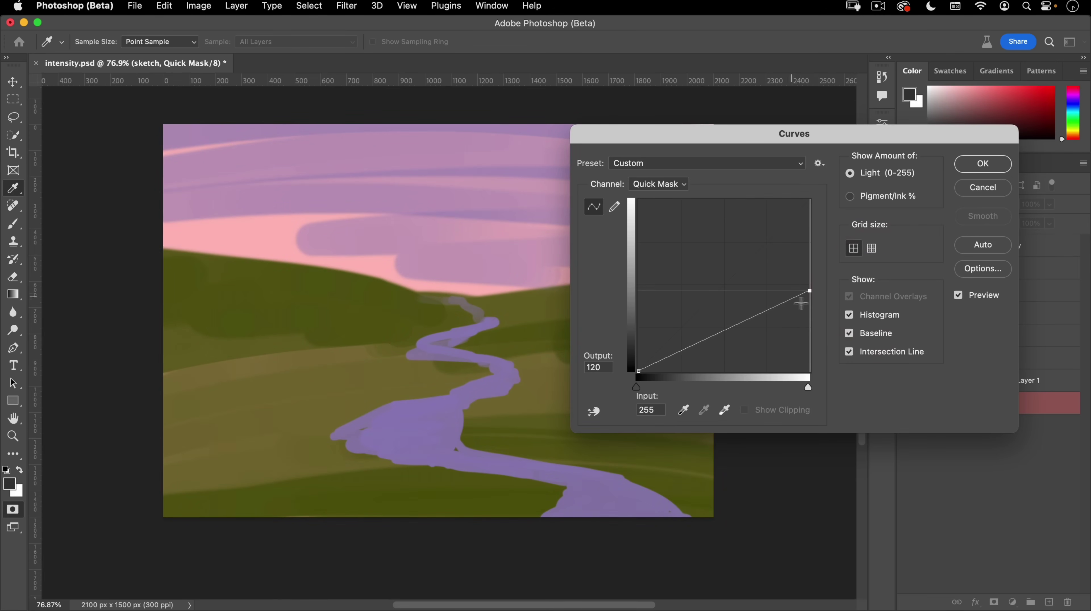
pyautogui.click(990, 167)
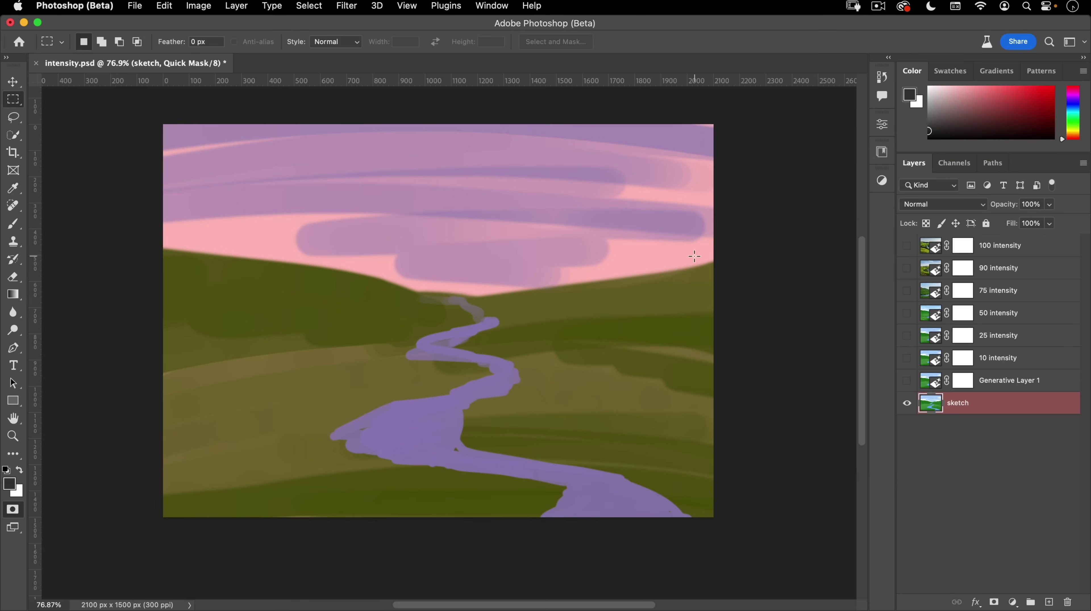
pyautogui.press('q')
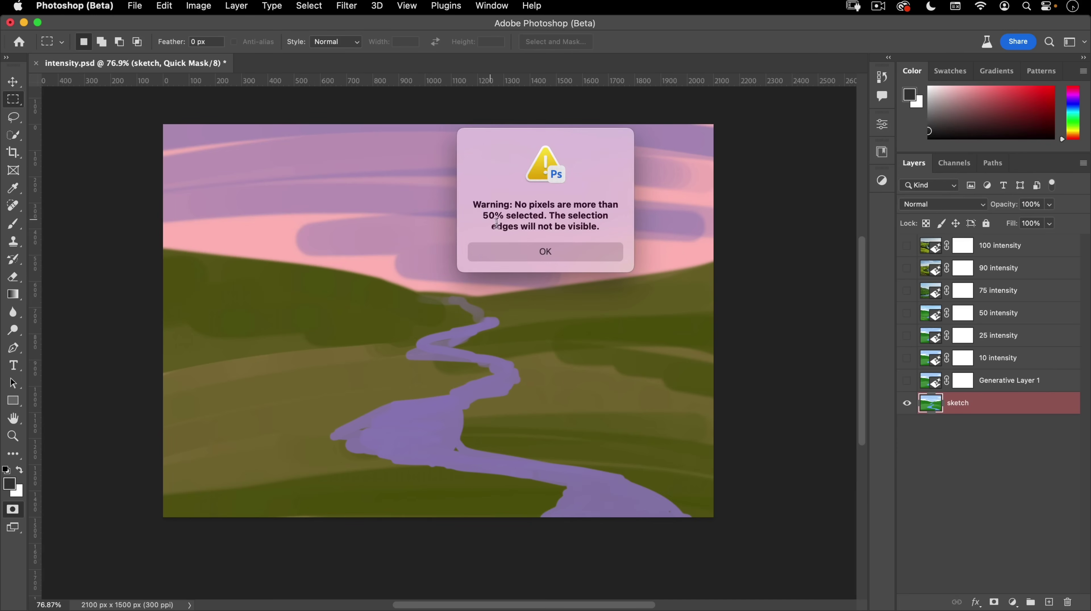
pyautogui.click(503, 253)
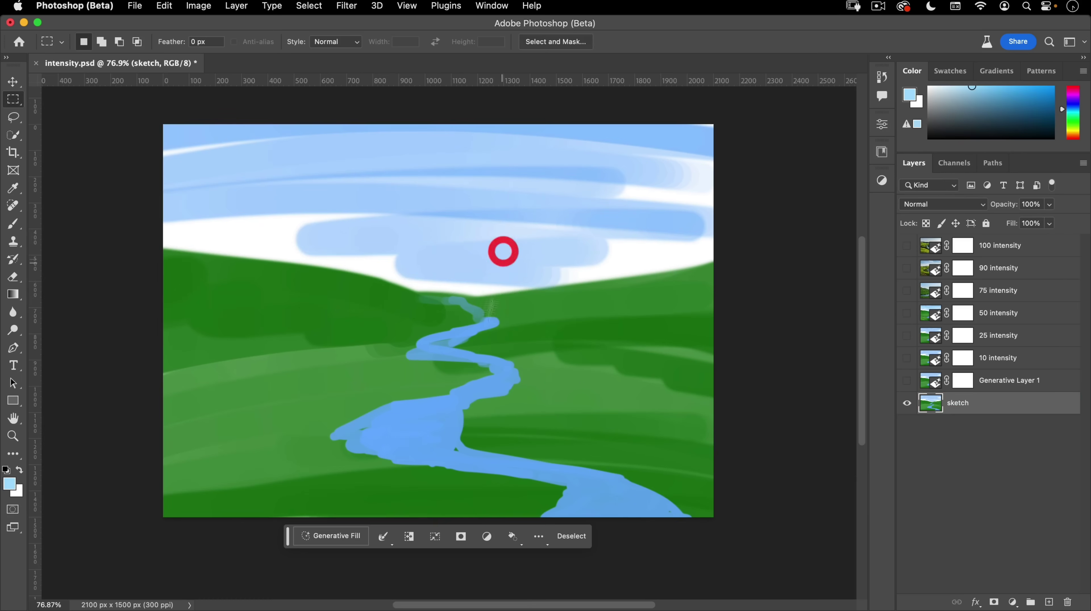
# Generate a fill with the prompt "landscape with running green hills and a river snaking through it"
pyautogui.click(337, 538)
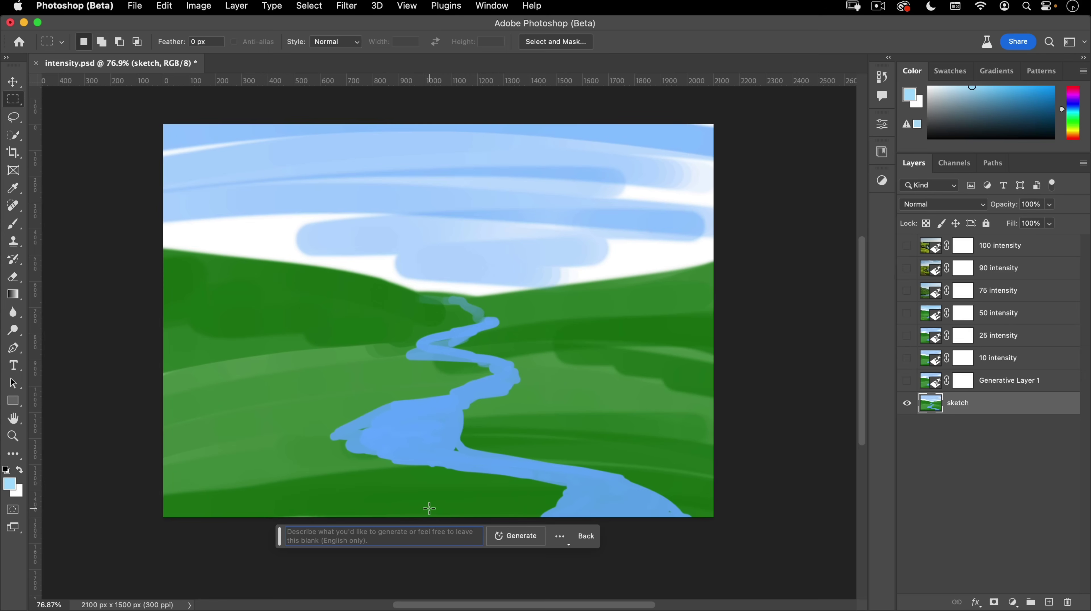
pyautogui.write('wa')
pyautogui.press('BackSpace')
pyautogui.write('r')
pyautogui.press('BackSpace')
pyautogui.write('landscape with running green hills and a river snaking through it')
pyautogui.press('Return')
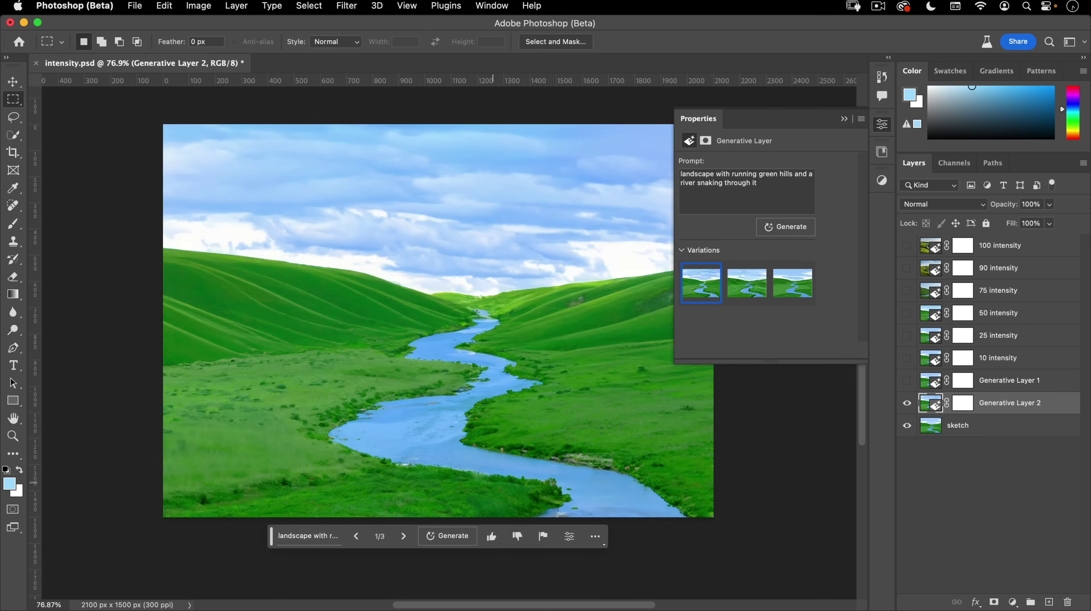
# Toggle the new generative layer's visibility repeatedly to compare the generated landscape with the painted sketch
pyautogui.click(906, 404)
pyautogui.click(907, 404)
pyautogui.click(907, 404)
pyautogui.click(905, 405)
pyautogui.click(906, 404)
pyautogui.click(906, 404)
pyautogui.click(906, 405)
pyautogui.click(906, 404)
pyautogui.click(906, 405)
pyautogui.click(906, 405)
pyautogui.click(906, 405)
pyautogui.click(906, 405)
# Compare the first two landscape variations and choose the second one
pyautogui.click(749, 281)
pyautogui.click(705, 291)
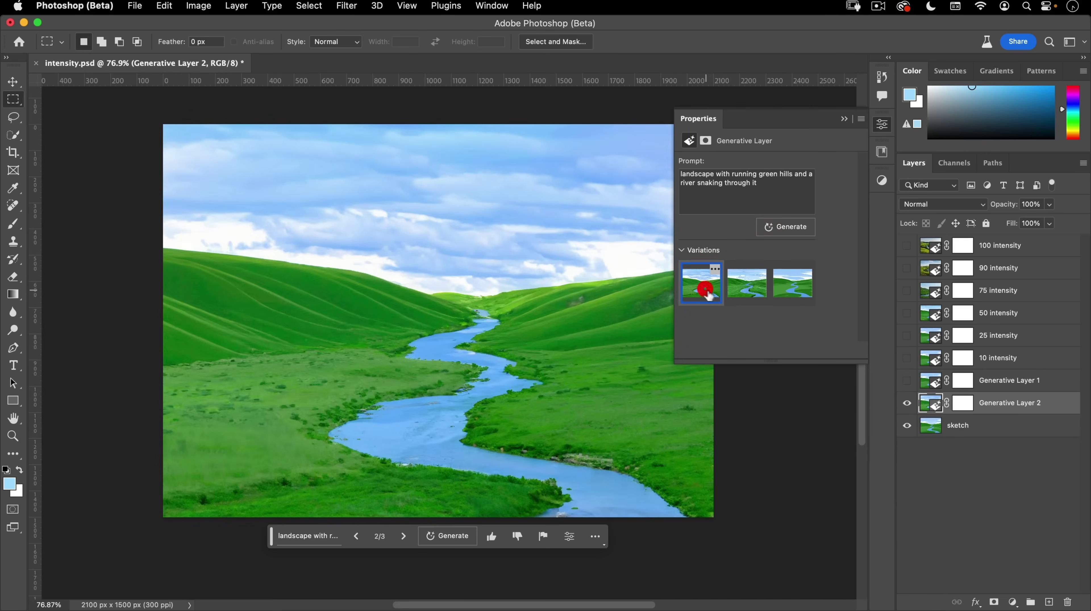
pyautogui.click(733, 286)
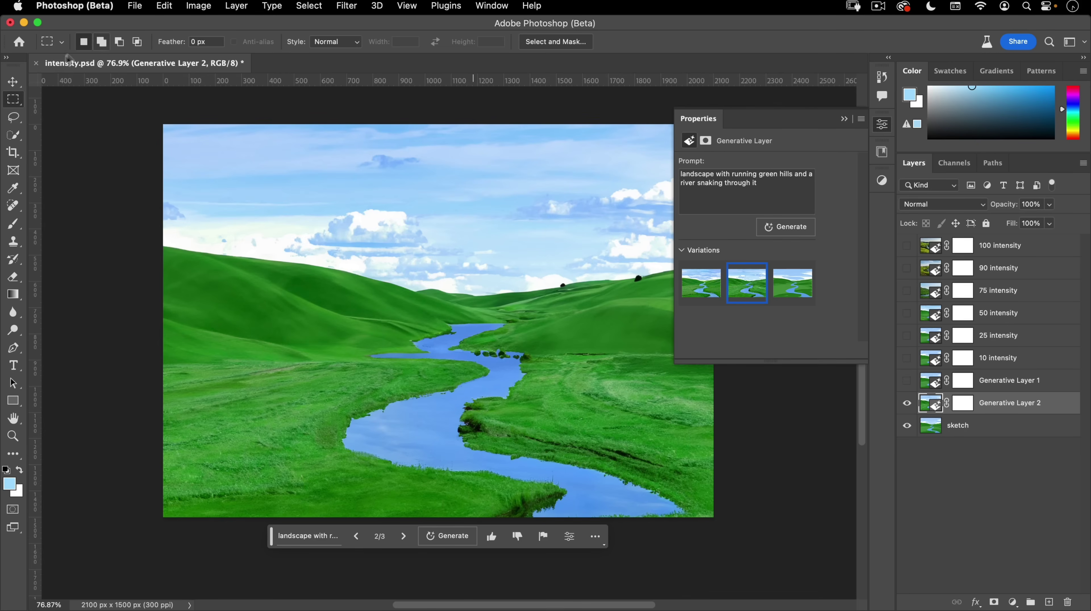
# Close intensity.psd without saving and open sweden.jpeg from the Assets folder
pyautogui.click(38, 65)
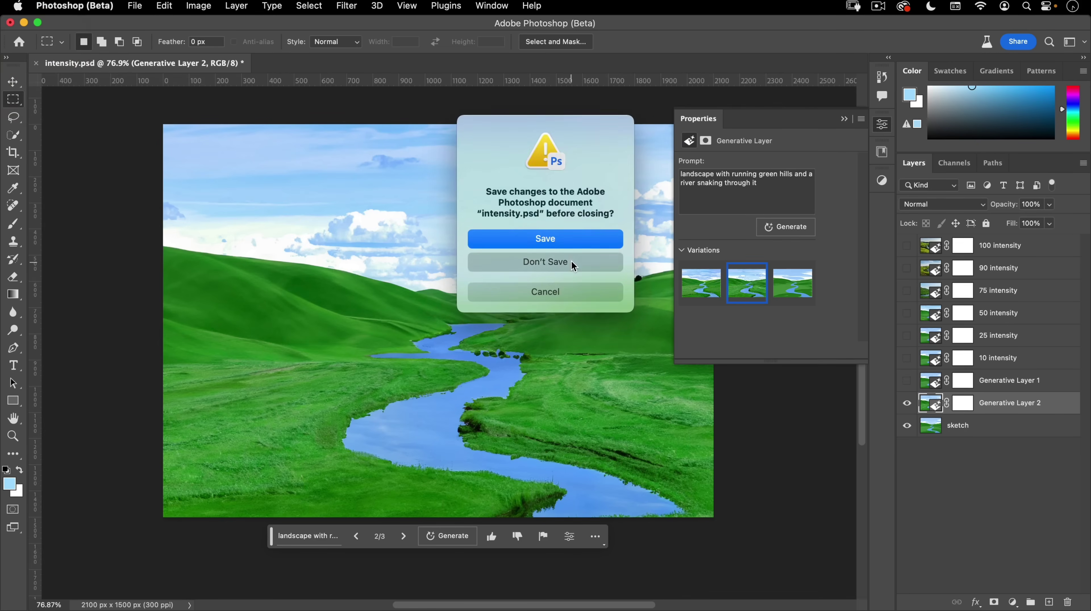
pyautogui.click(570, 262)
pyautogui.click(135, 6)
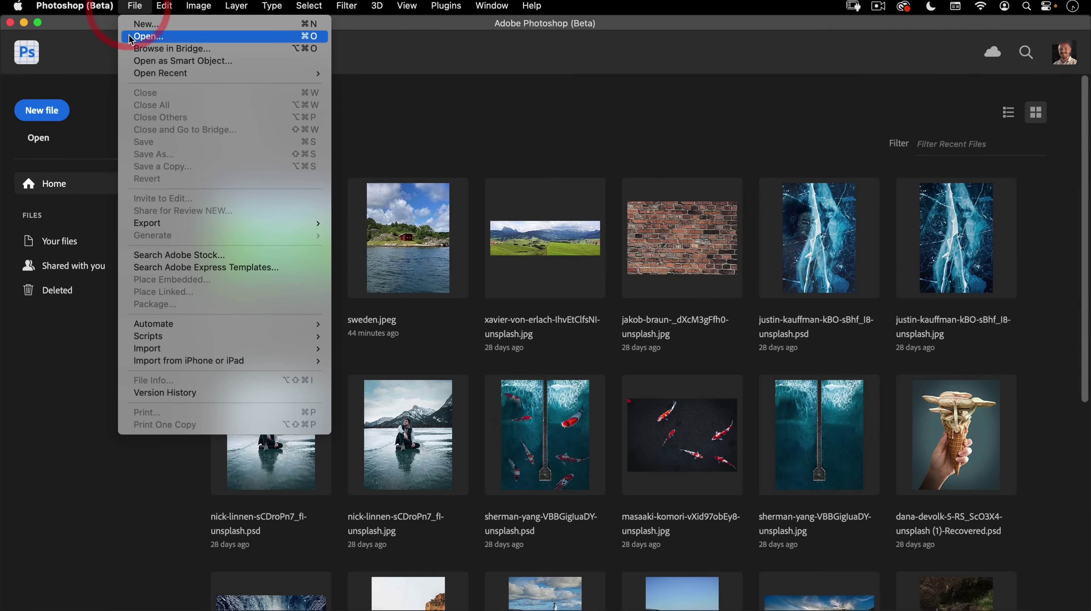
pyautogui.click(131, 33)
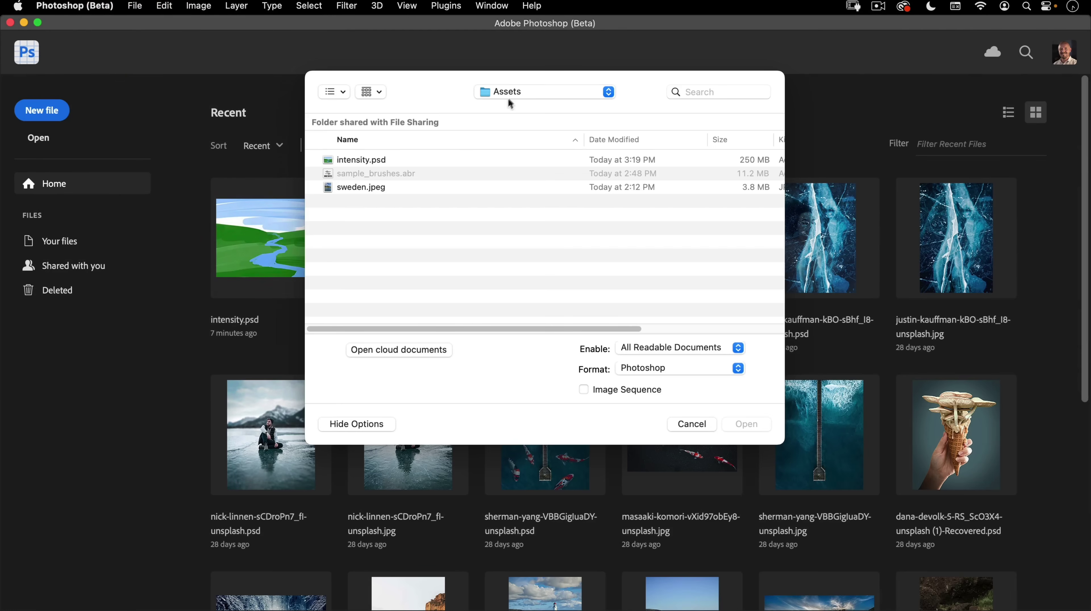
pyautogui.doubleClick(349, 189)
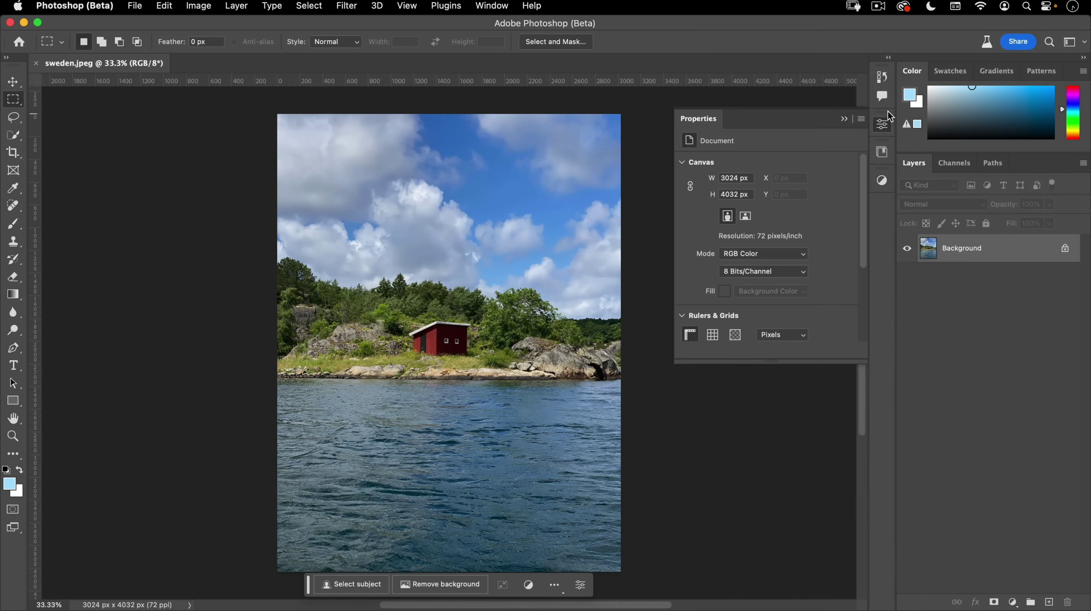
# Collapse the properties, select the entire photo, and generate a fill with the prompt "watercolor painting"
pyautogui.click(881, 124)
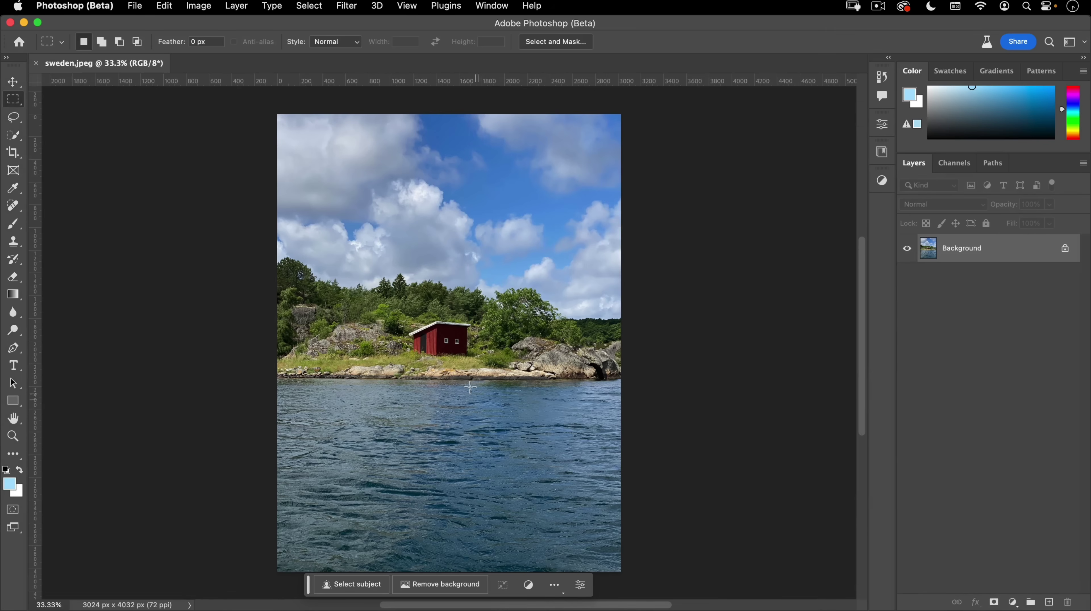
pyautogui.press('super+a')
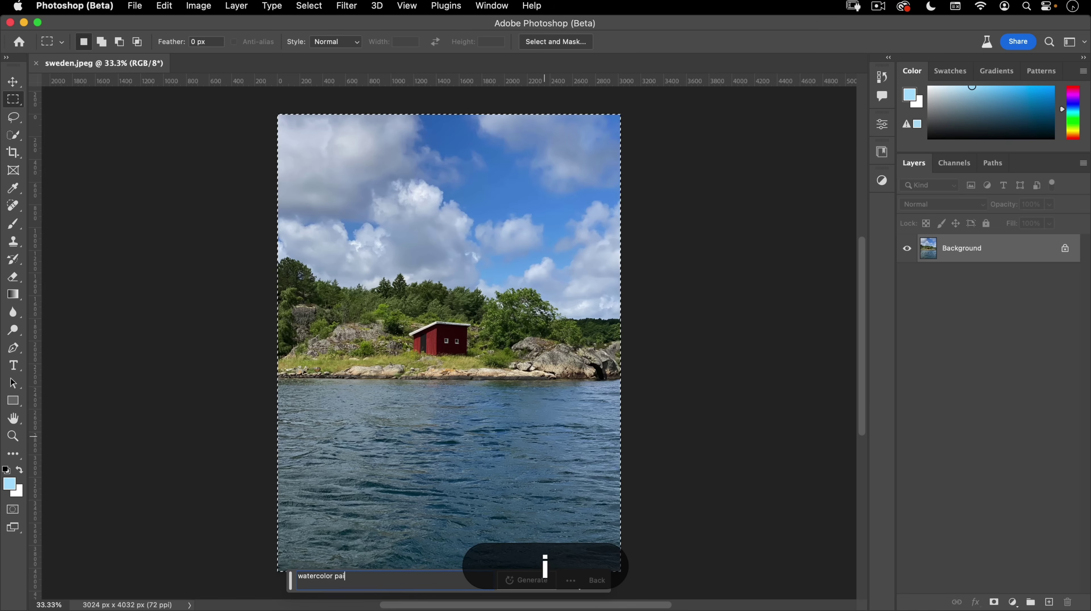
pyautogui.press('Return')
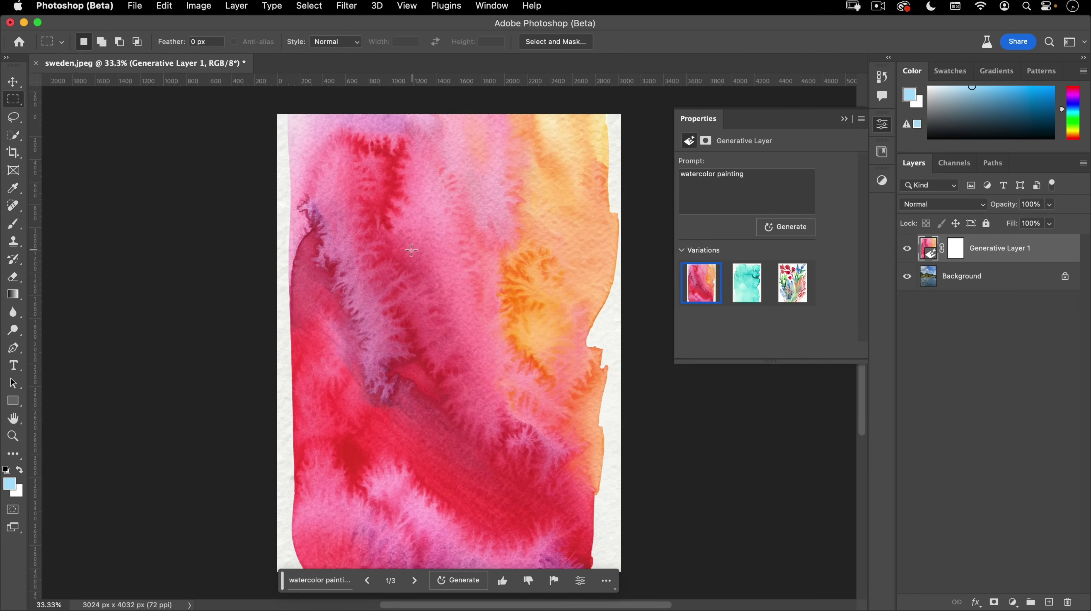
# Compare the three watercolor variations and delete the generative layer
pyautogui.click(794, 282)
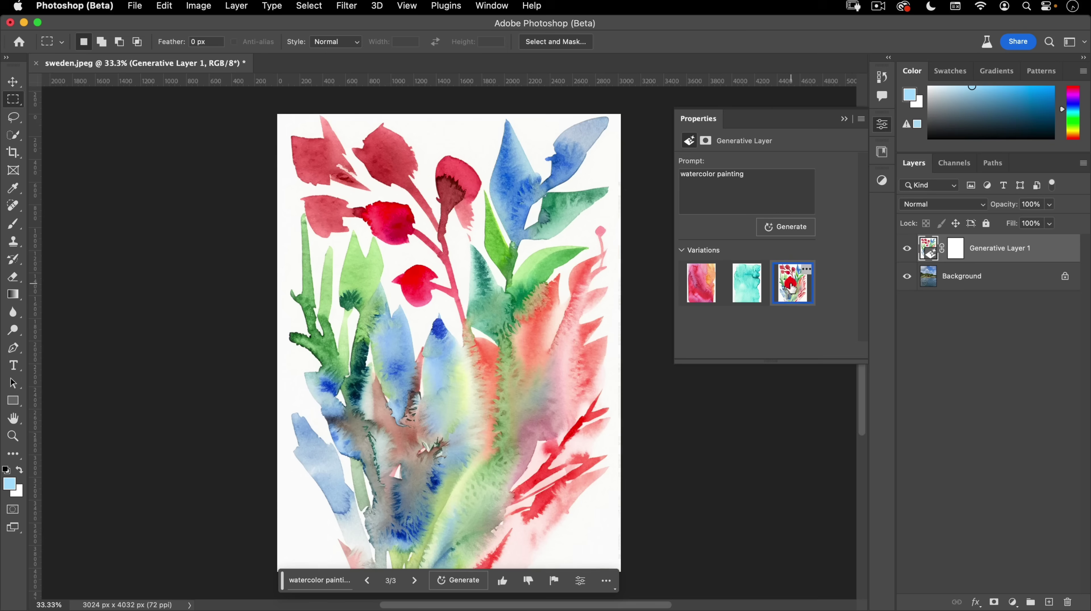
pyautogui.click(753, 286)
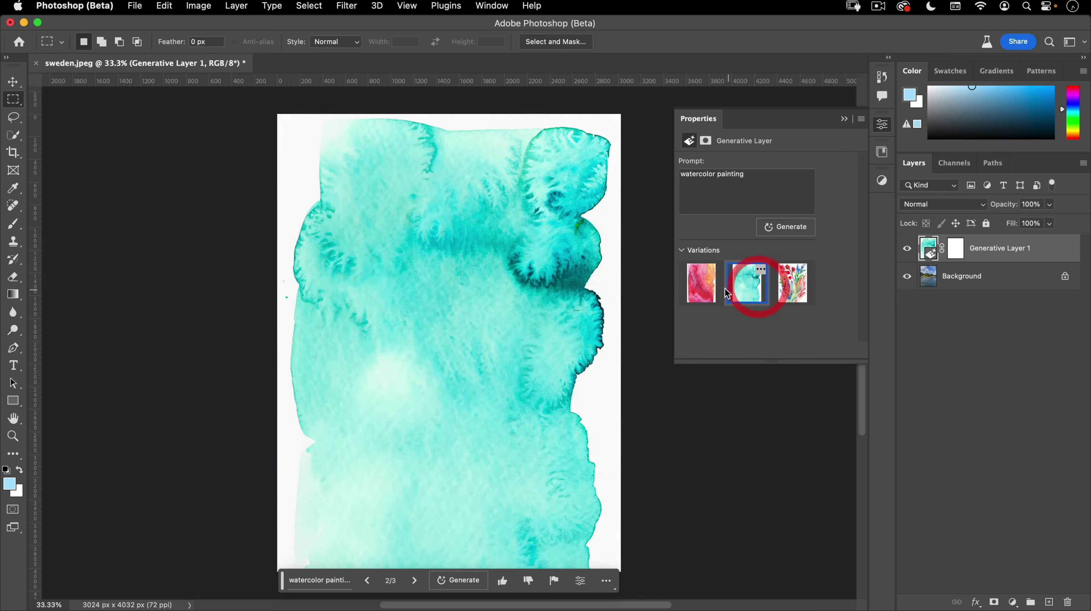
pyautogui.click(701, 284)
pyautogui.click(746, 286)
pyautogui.click(792, 289)
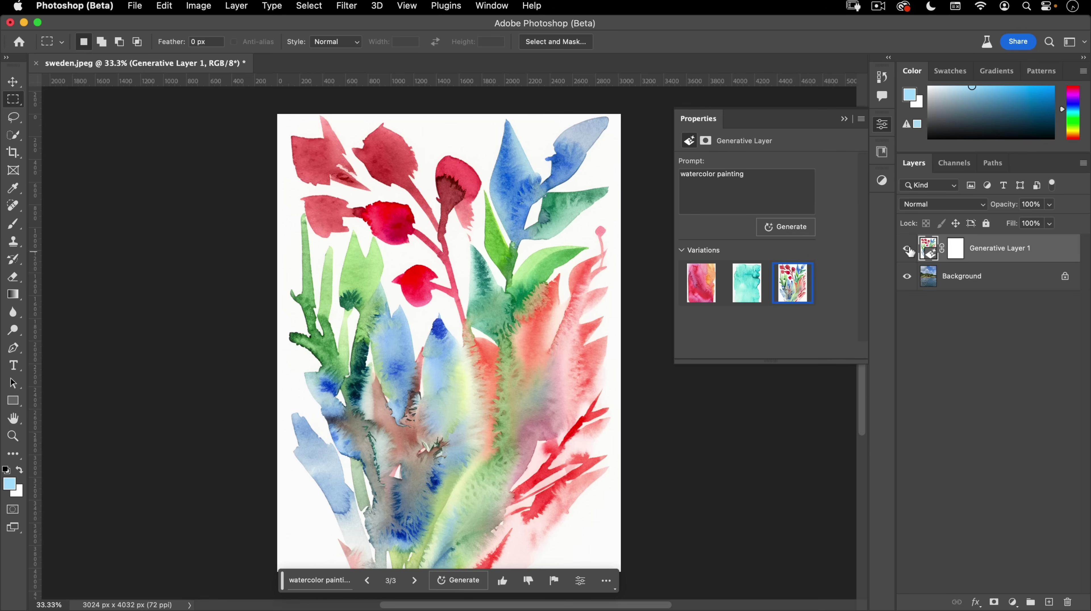
pyautogui.moveTo(925, 252); pyautogui.dragTo(1066, 602)
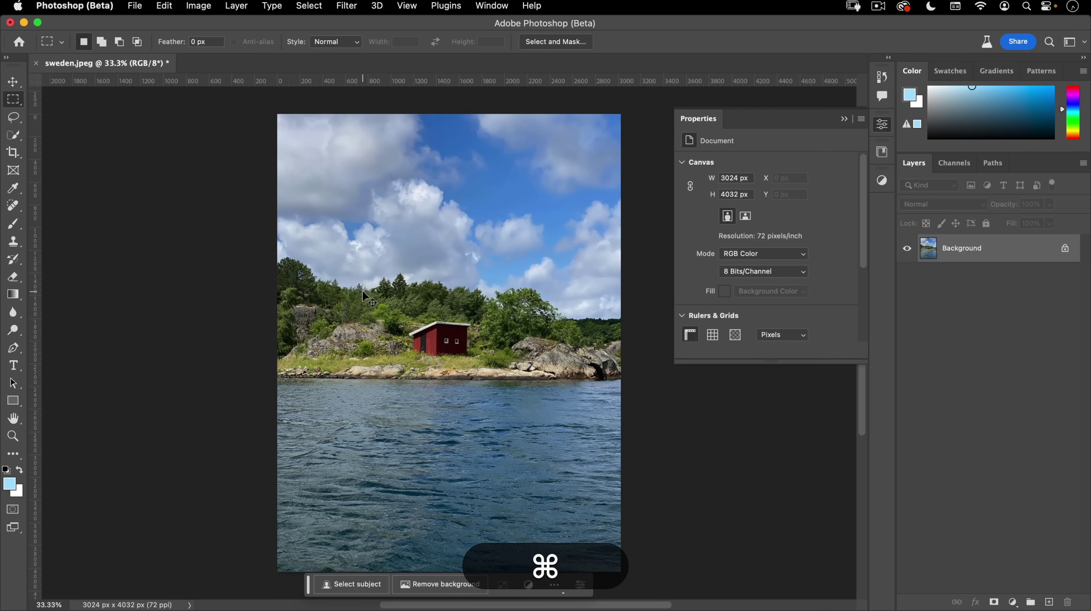
# Select the entire photo and weaken the selection in Quick Mask using Curves, lowering the white point's output to 15
pyautogui.press('super+a')
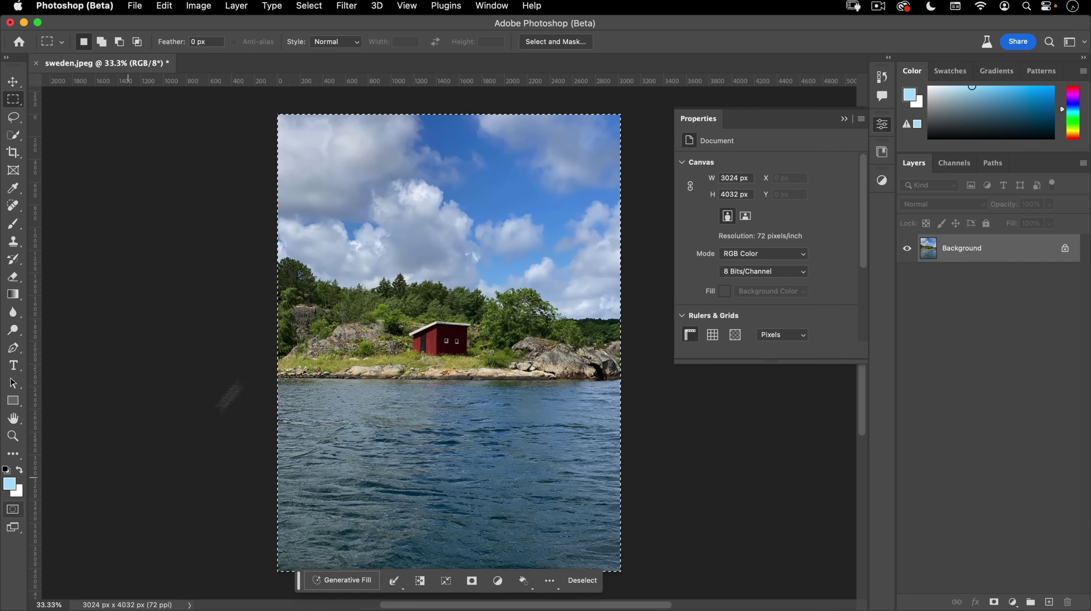
pyautogui.press('q')
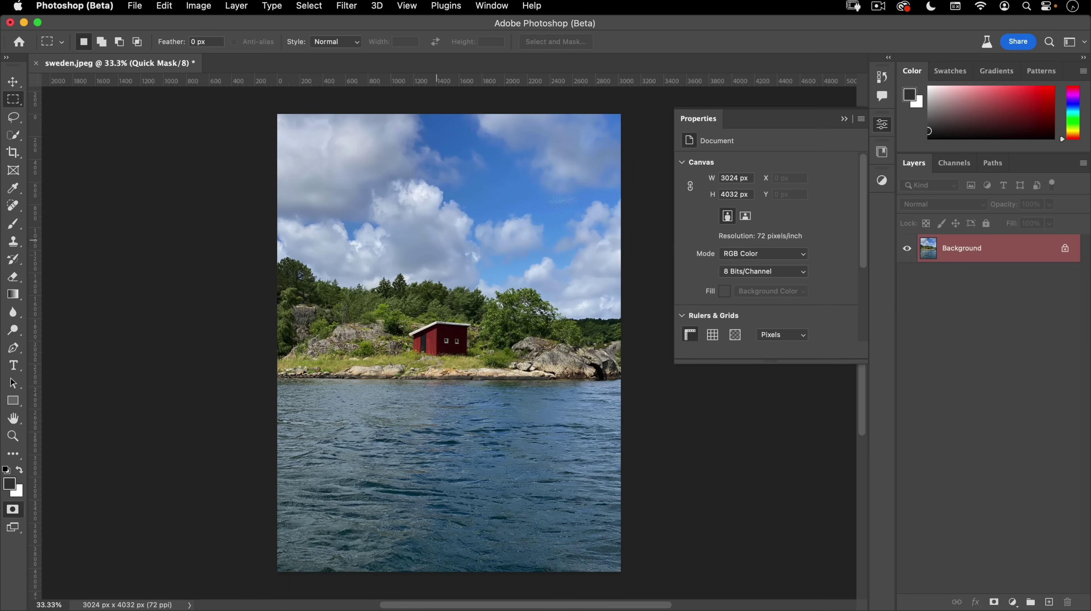
pyautogui.click(882, 124)
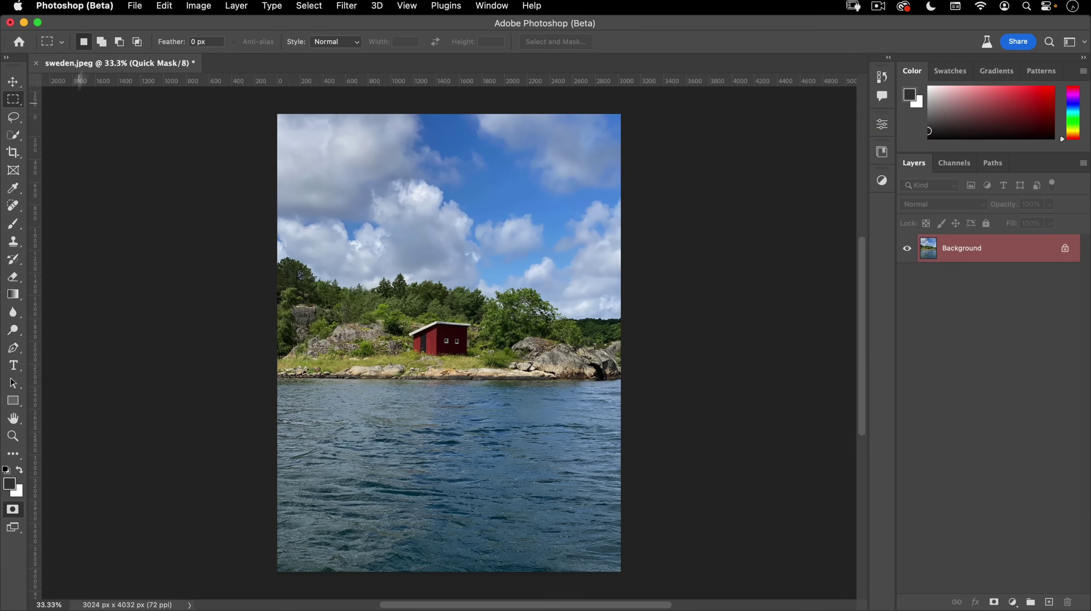
pyautogui.click(200, 9)
pyautogui.moveTo(300, 43)
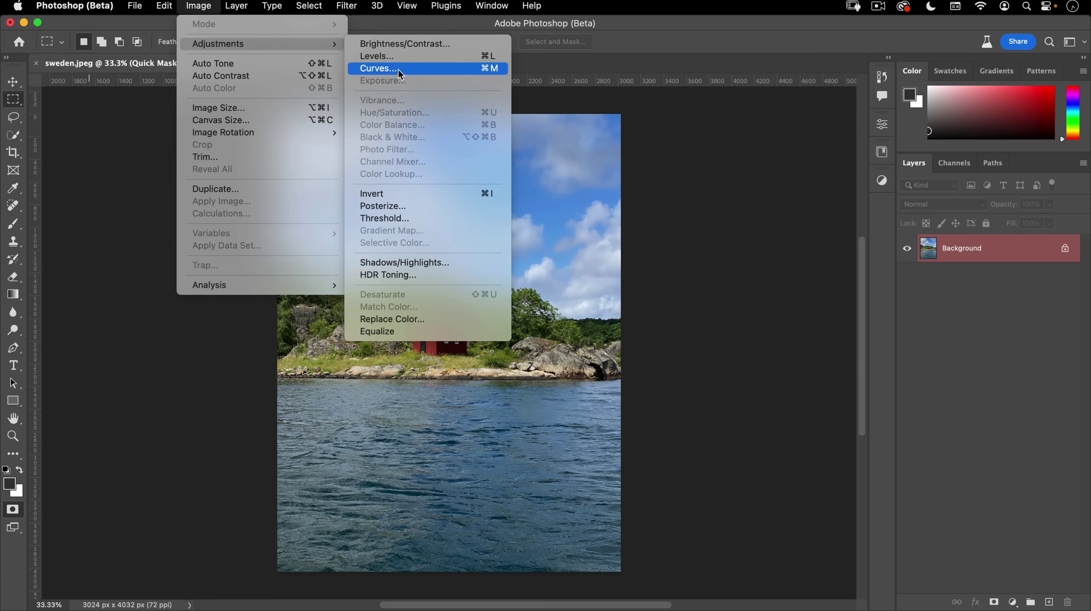
pyautogui.click(495, 73)
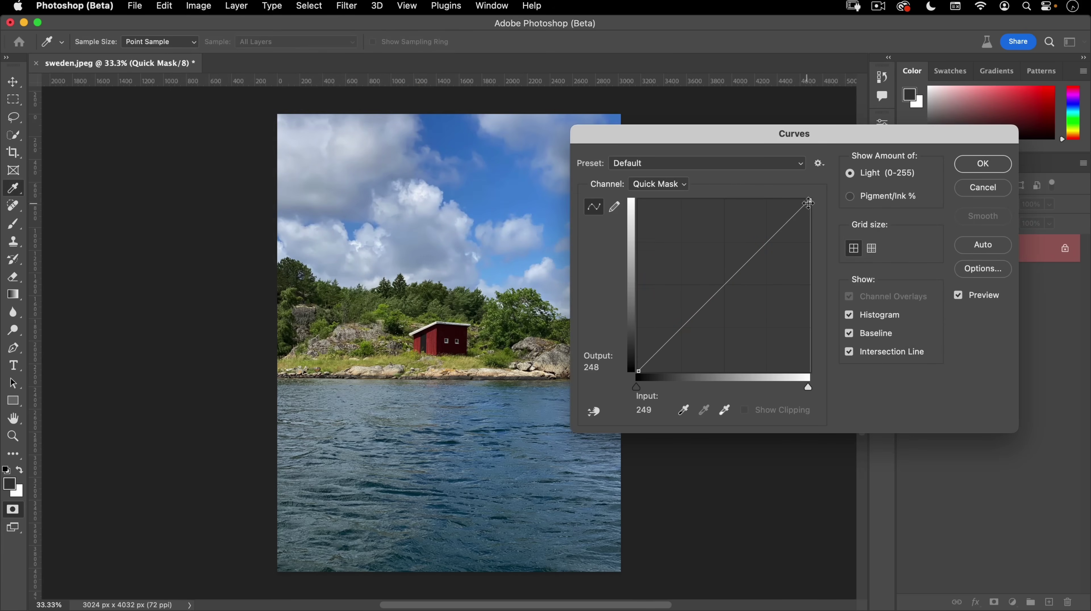
pyautogui.moveTo(808, 199); pyautogui.dragTo(814, 281)
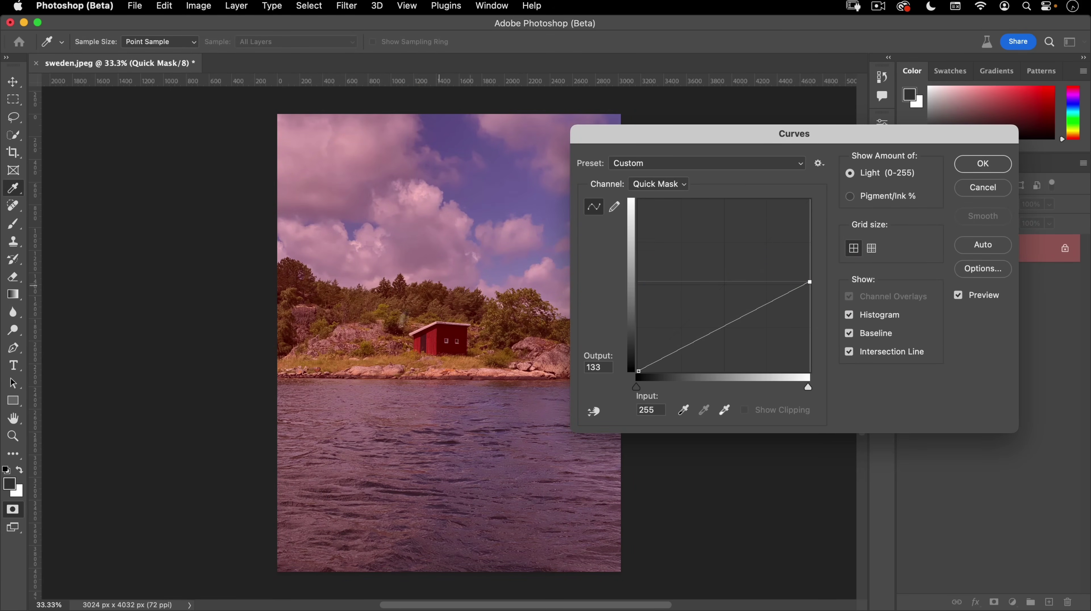
pyautogui.moveTo(626, 136); pyautogui.dragTo(638, 115)
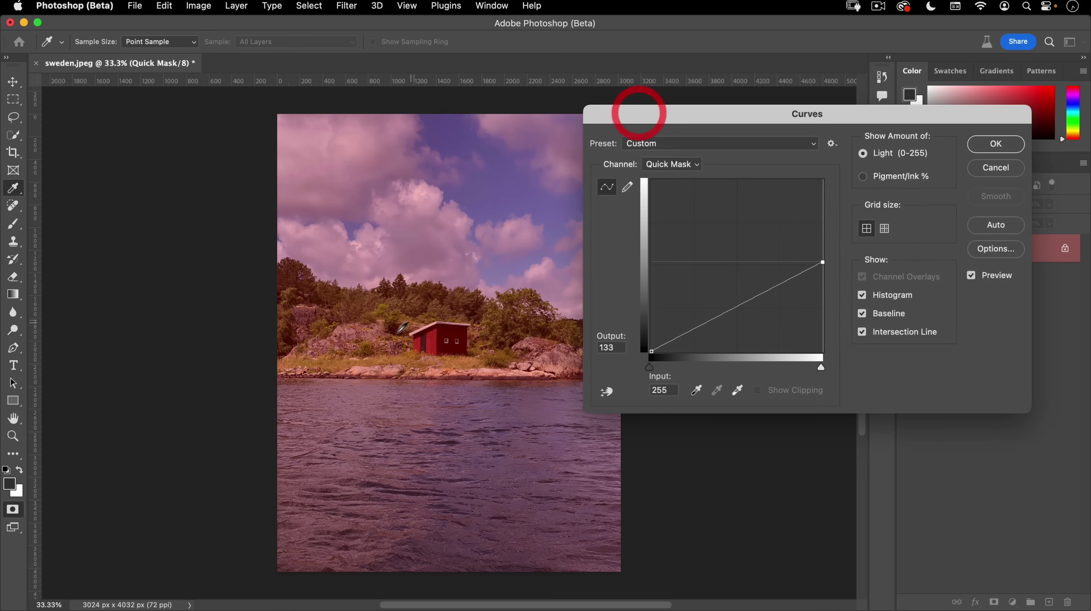
pyautogui.moveTo(822, 261); pyautogui.dragTo(859, 345)
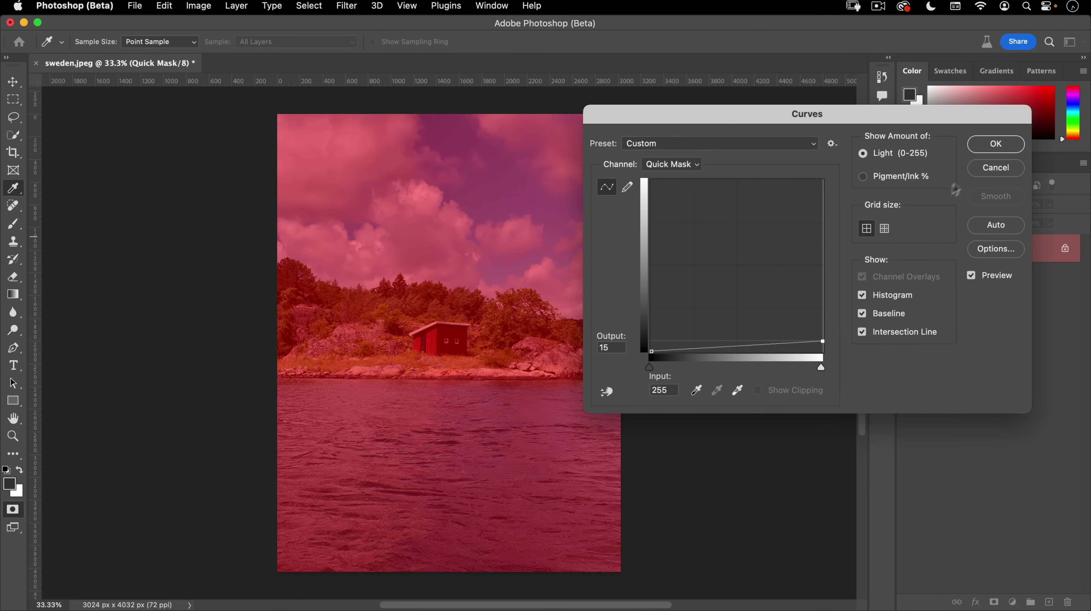
pyautogui.click(995, 144)
pyautogui.press('q')
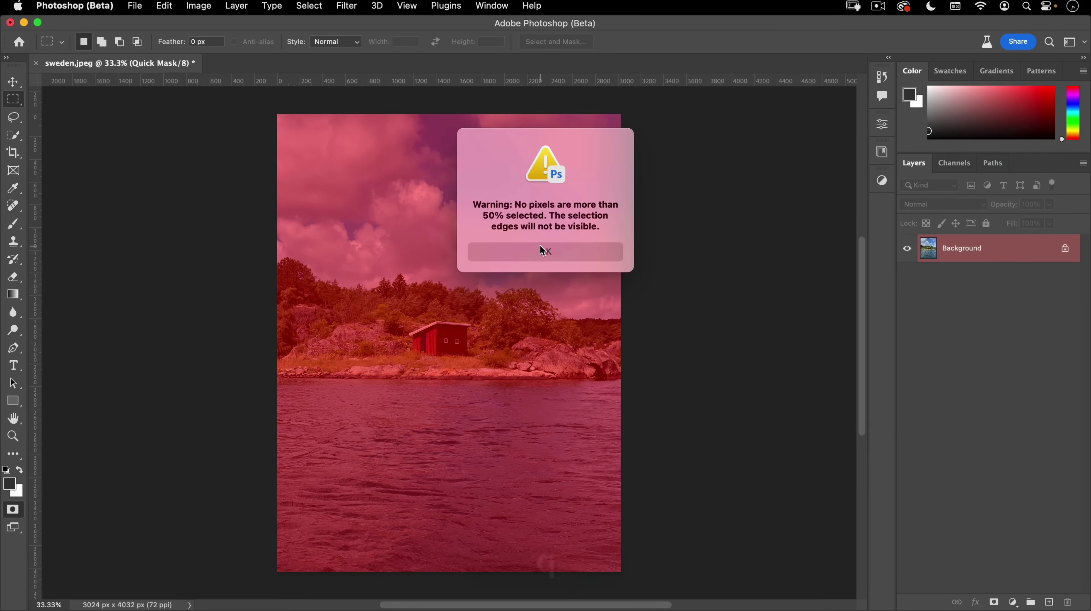
pyautogui.click(542, 251)
# Generate a fill with the prompt "watercolor painting", compare the three variations, and choose the first one
pyautogui.click(335, 587)
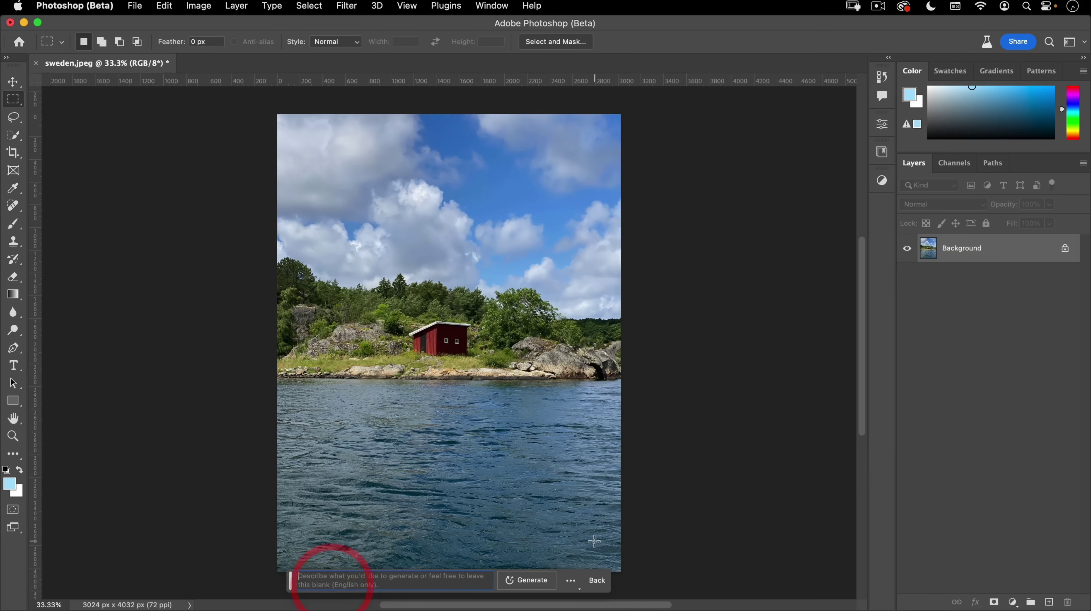
pyautogui.write('watercolor painting')
pyautogui.press('Return')
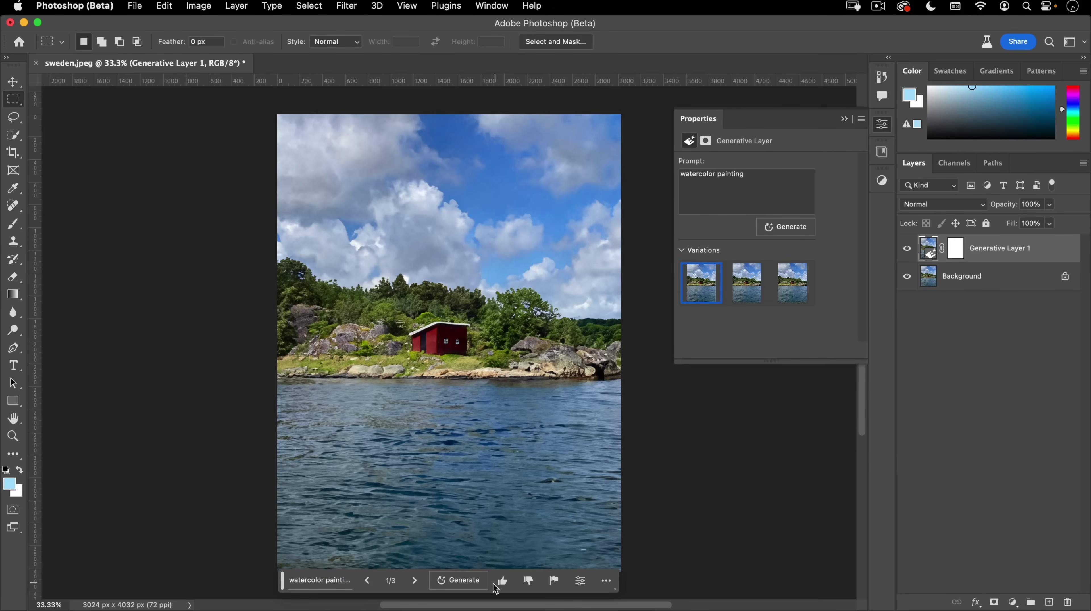
pyautogui.click(414, 580)
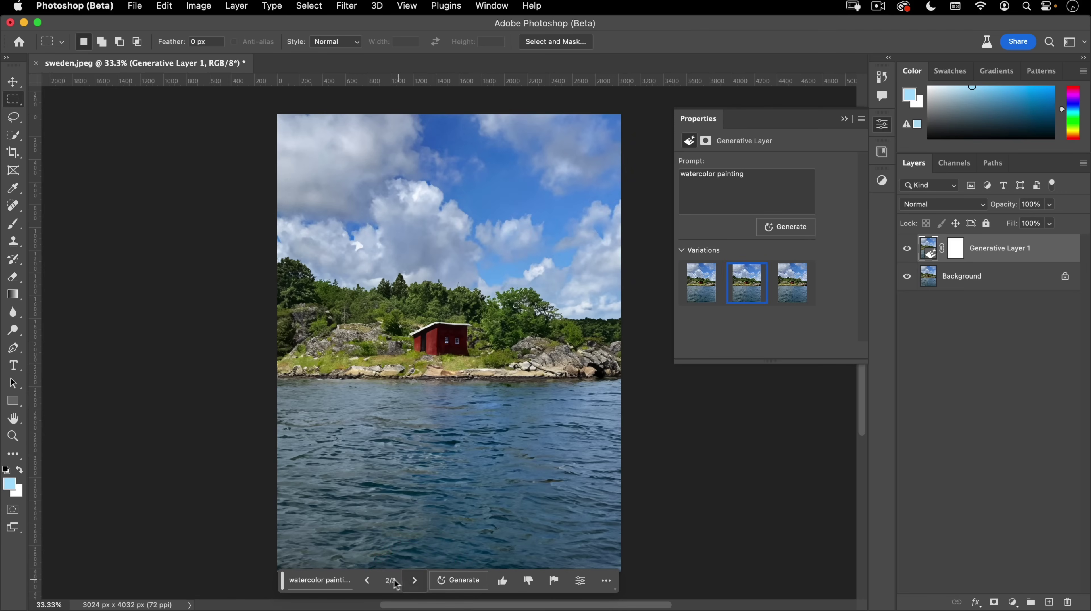
pyautogui.click(415, 581)
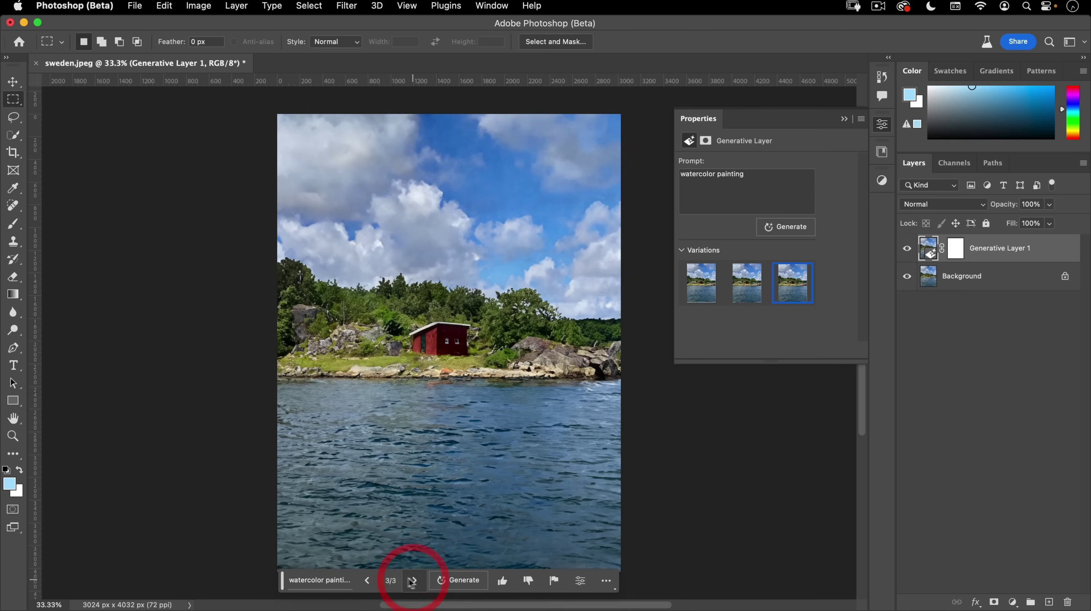
pyautogui.click(367, 581)
pyautogui.click(367, 581)
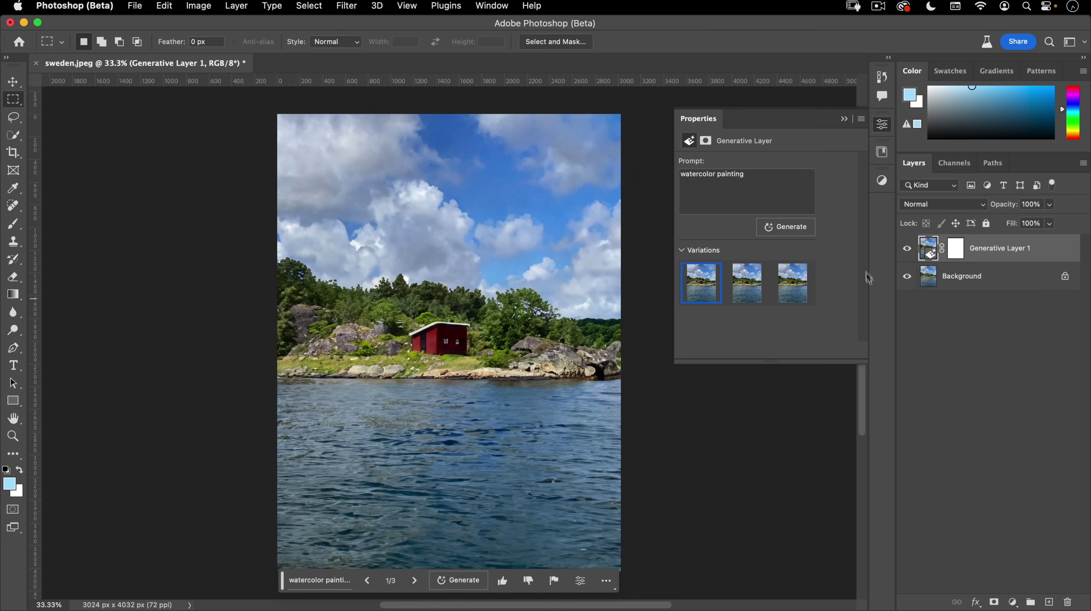
# Rename the new generative layer "10 intensity" and hide it
pyautogui.doubleClick(998, 250)
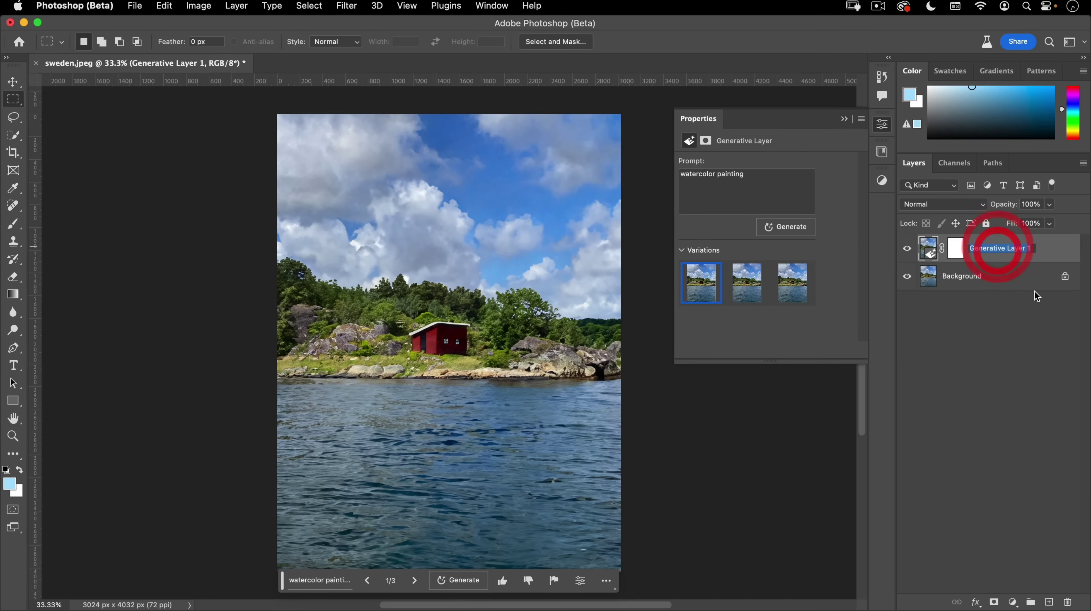
pyautogui.write('10 intensity')
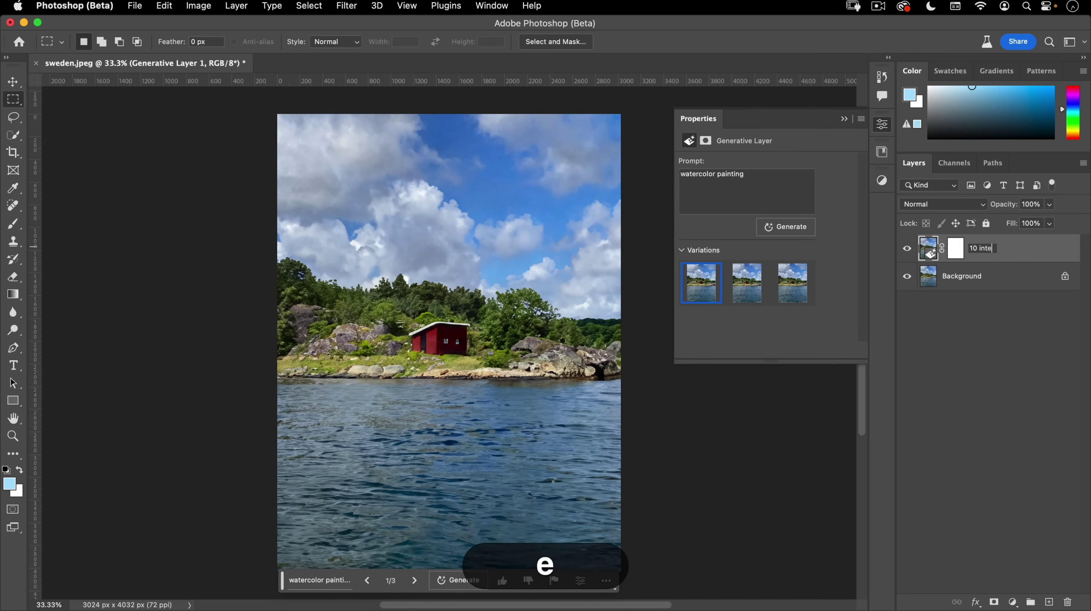
pyautogui.press('Return')
pyautogui.click(906, 248)
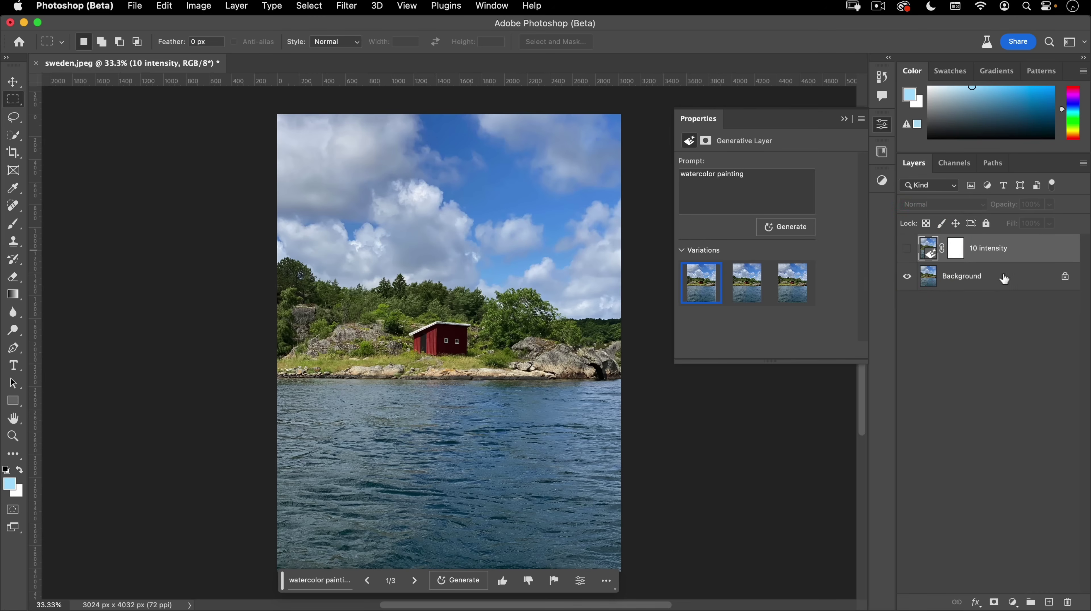
# Select the entire photo again and use Curves in Quick Mask to lower the white point's output to 64
pyautogui.press('super+a')
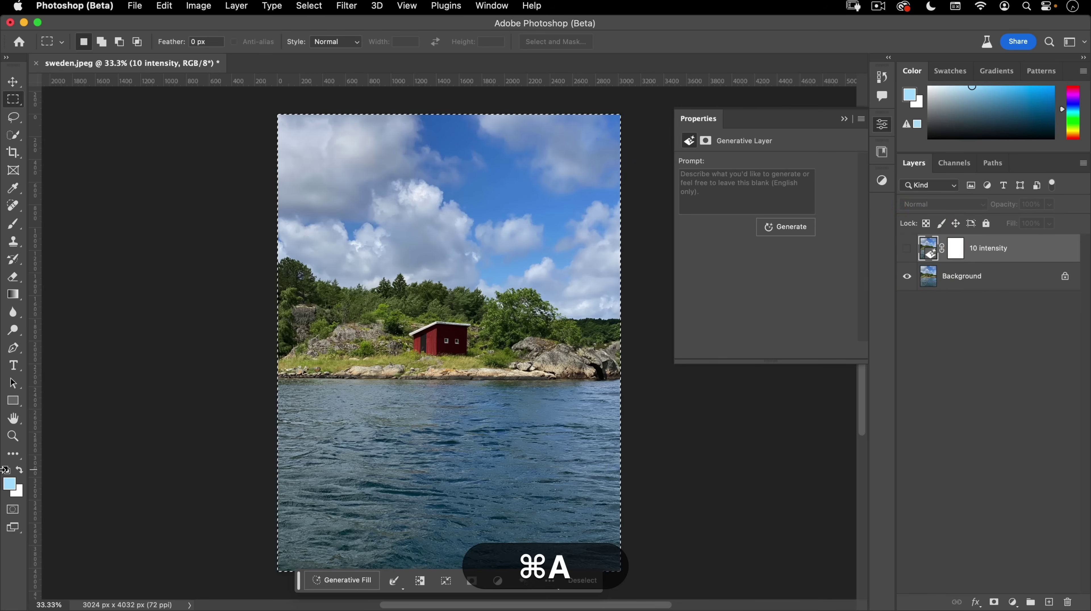
pyautogui.press('q')
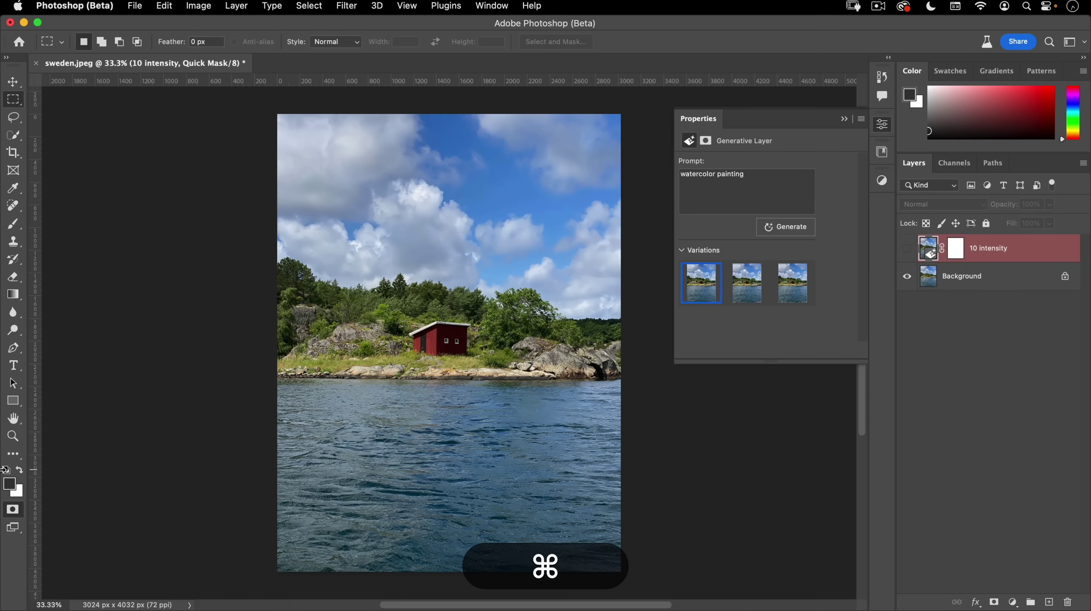
pyautogui.press('super+m')
pyautogui.moveTo(822, 181); pyautogui.dragTo(838, 308)
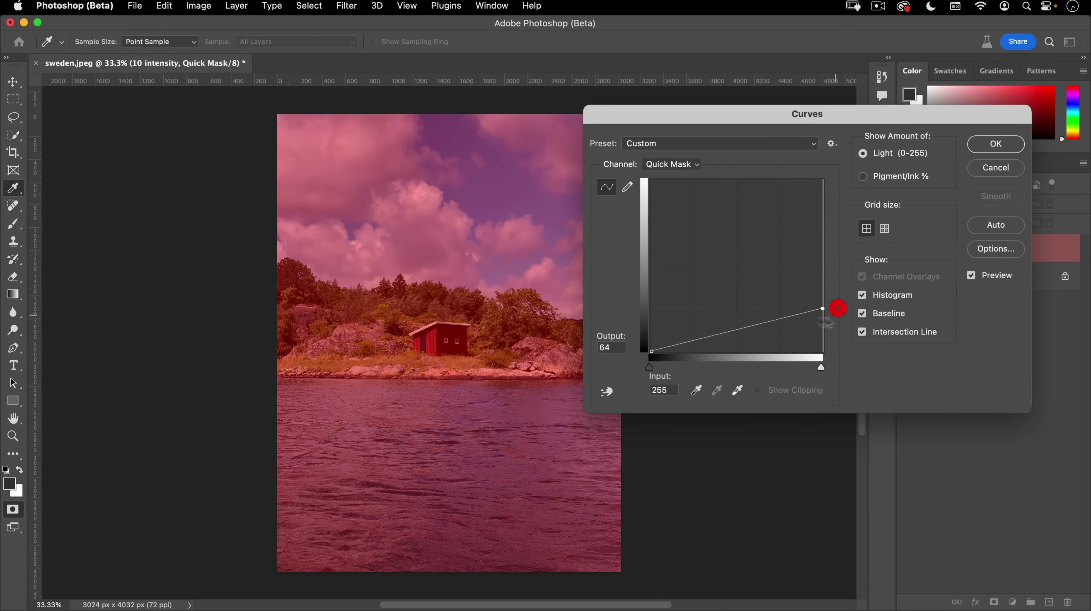
pyautogui.click(1004, 158)
pyautogui.press('q')
pyautogui.click(500, 256)
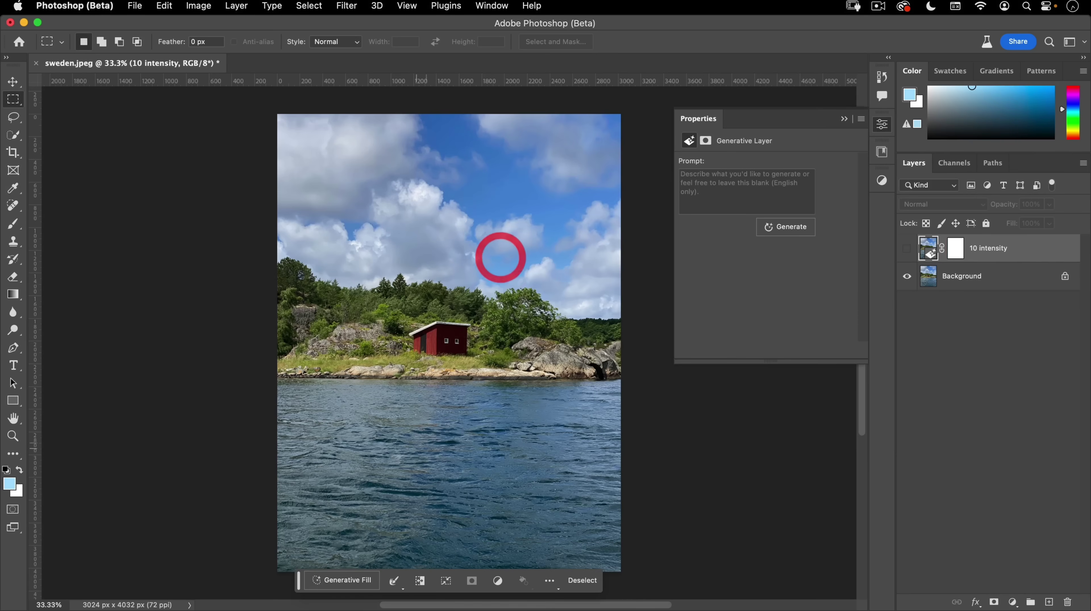
# Generate a "watercolor painting" fill from the partial selection, step through its variations, and choose the third one
pyautogui.click(343, 580)
pyautogui.write('watercolor painting')
pyautogui.press('Return')
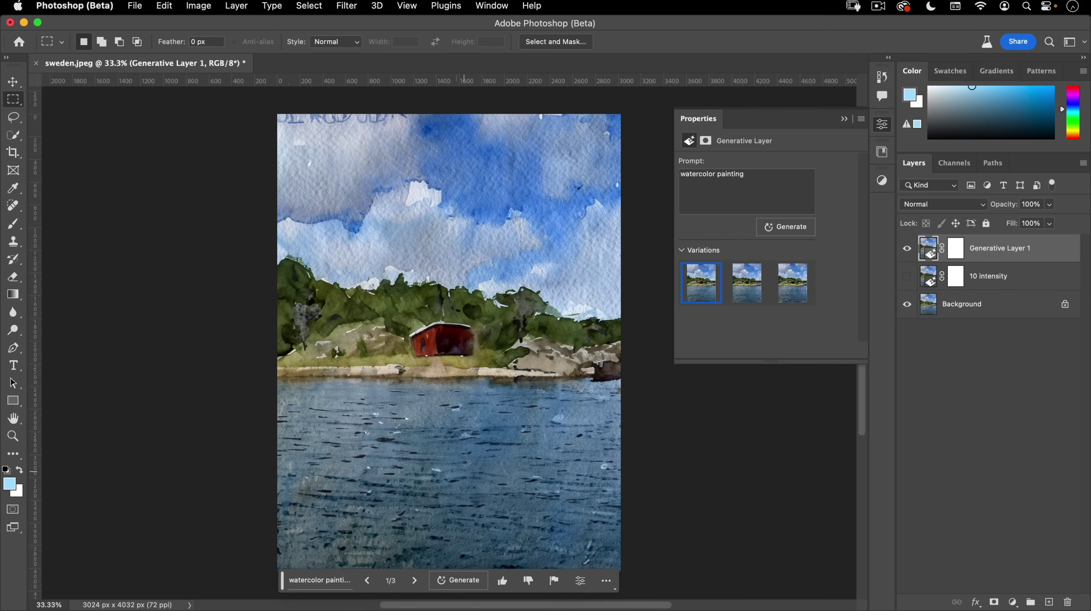
pyautogui.click(414, 580)
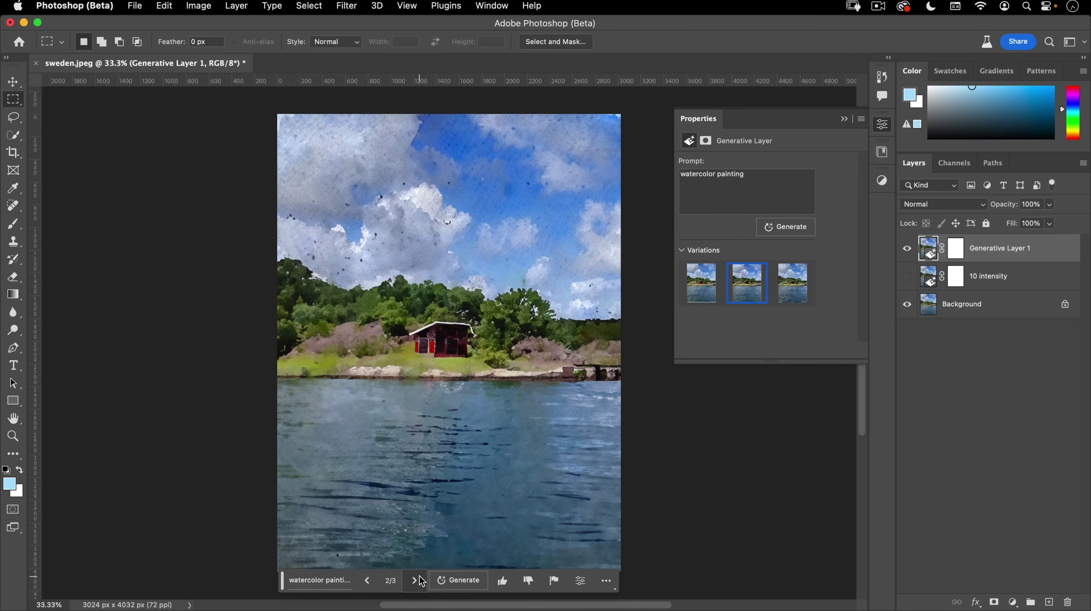
pyautogui.click(413, 580)
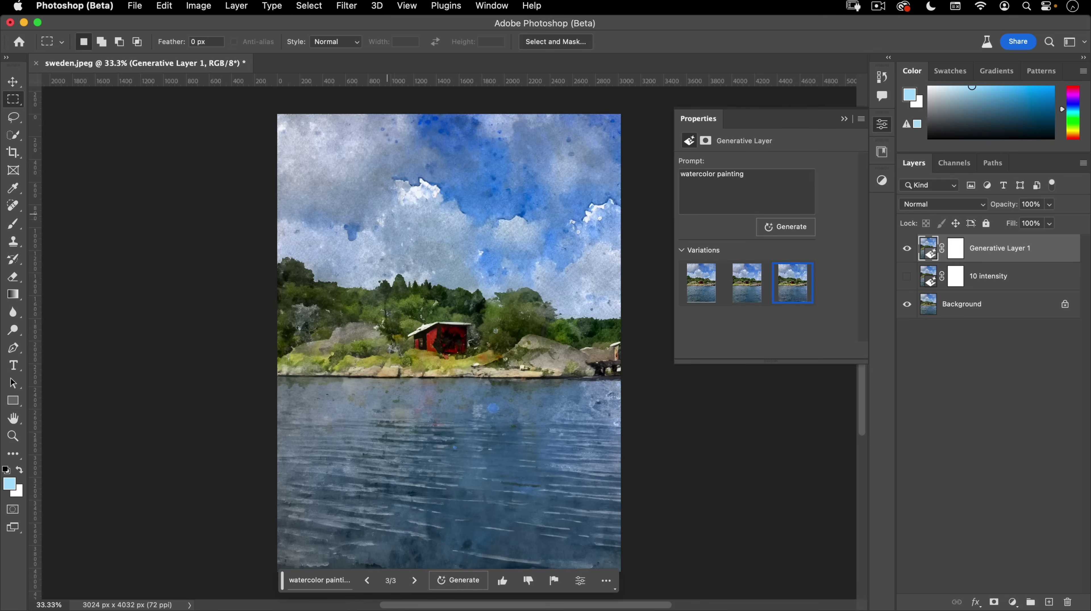
# Rename the newest generative layer "25 intensity" and hide it
pyautogui.doubleClick(999, 253)
pyautogui.write('25 intensity')
pyautogui.press('Return')
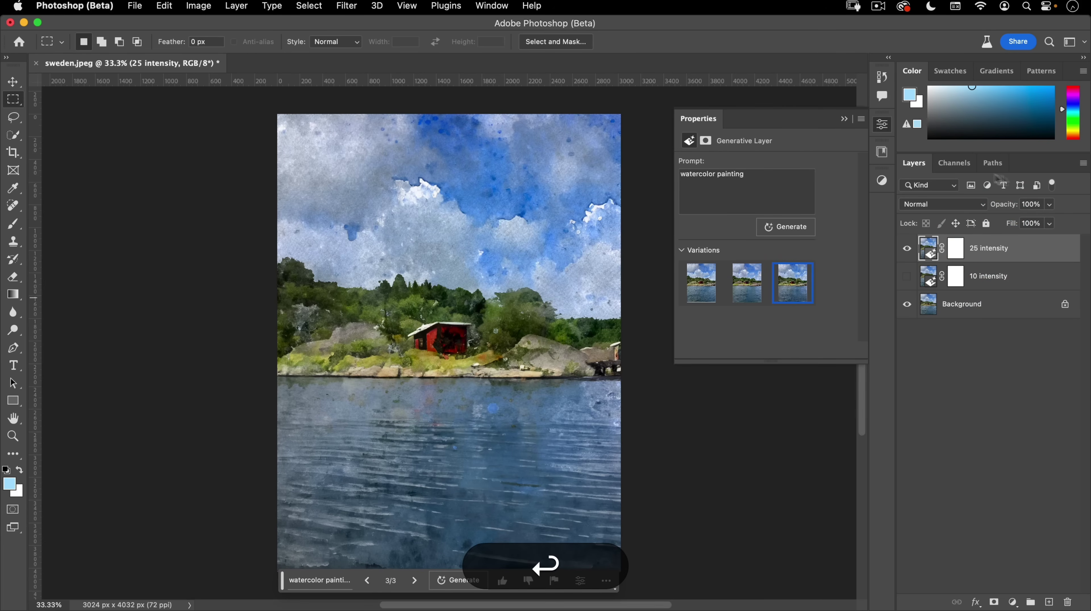
pyautogui.click(907, 250)
# Select the whole photo and partially mask it in Quick Mask with Curves, setting the white point's output to 143
pyautogui.press('super+a')
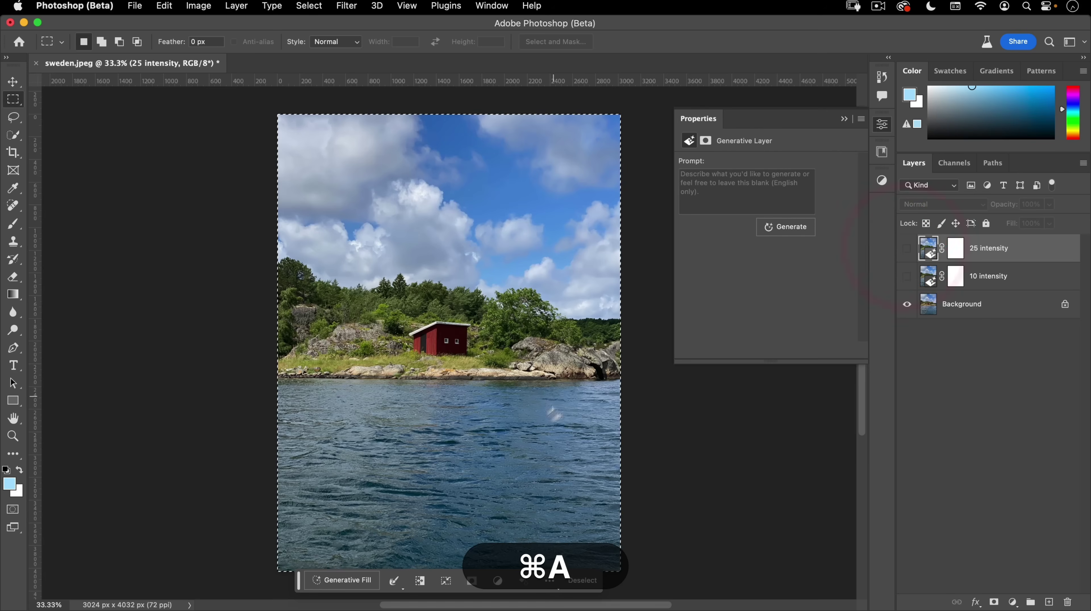
pyautogui.press('q')
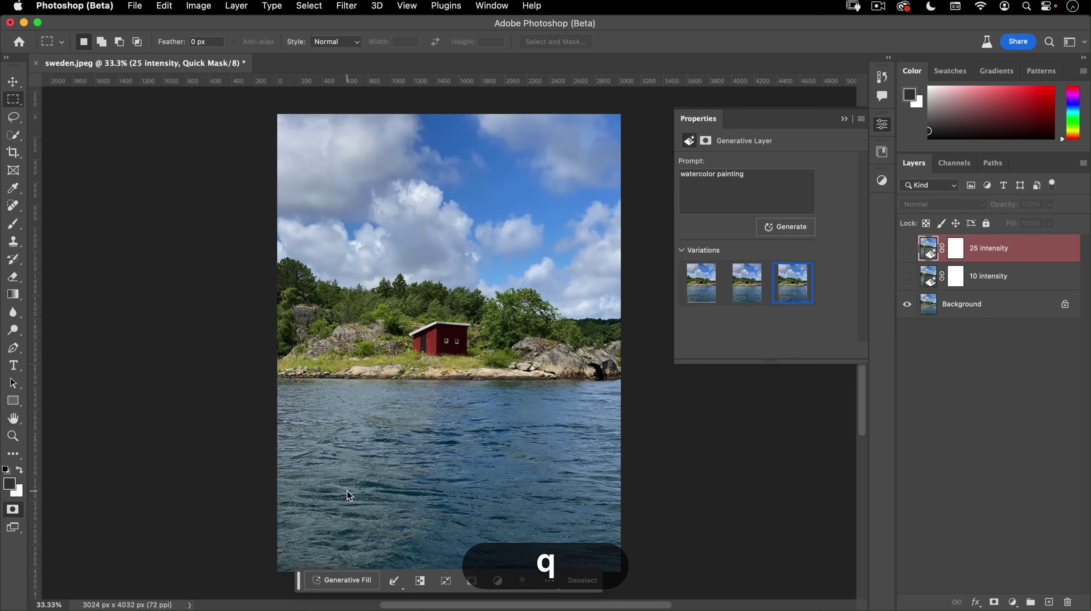
pyautogui.press('super+q')
pyautogui.press('super+m')
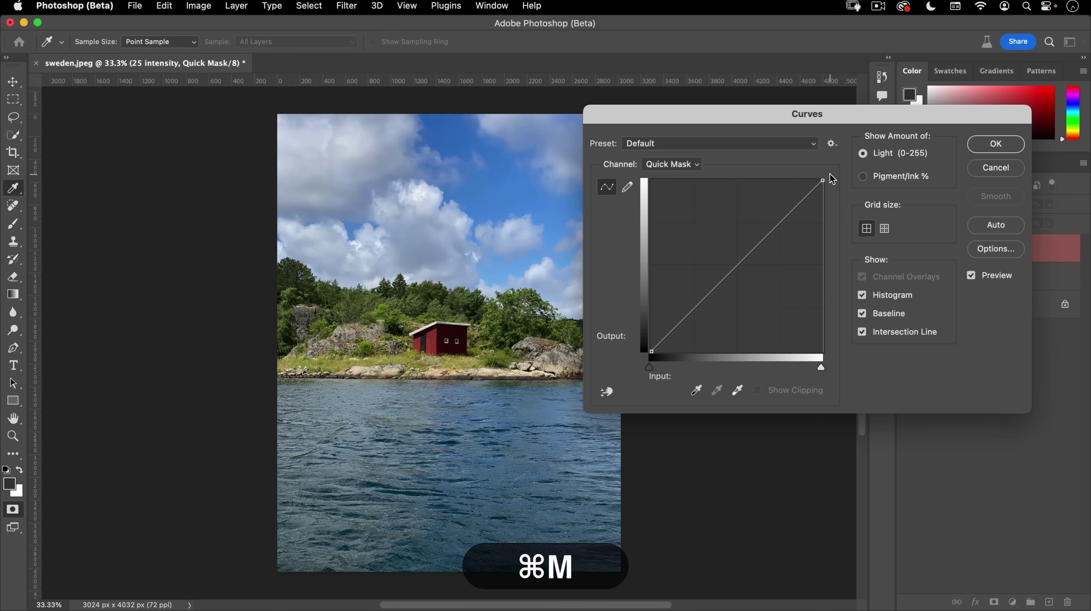
pyautogui.moveTo(832, 180); pyautogui.dragTo(841, 254)
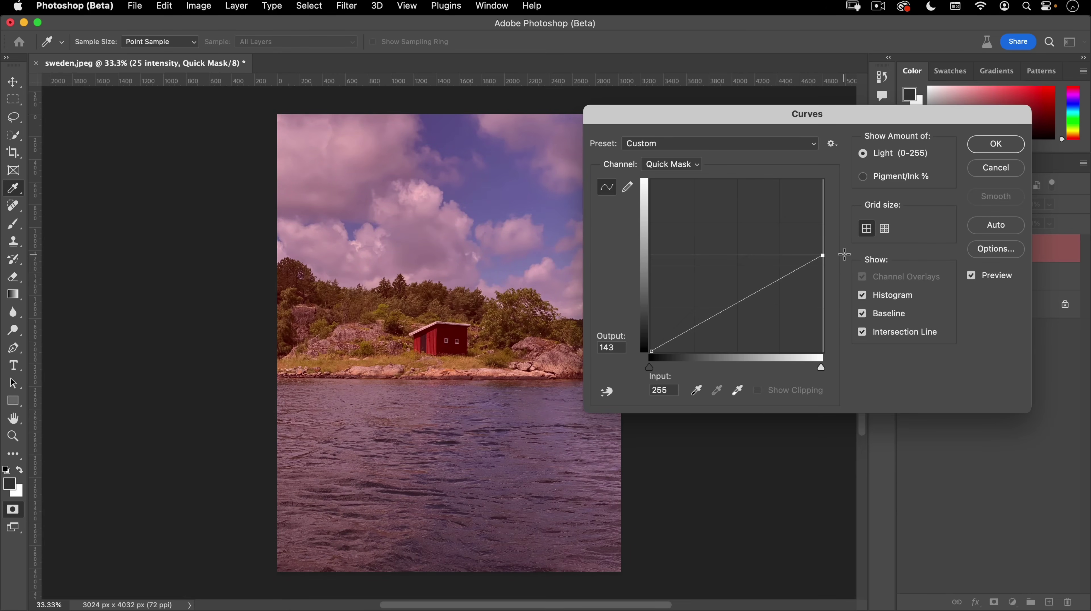
pyautogui.click(980, 142)
pyautogui.press('q')
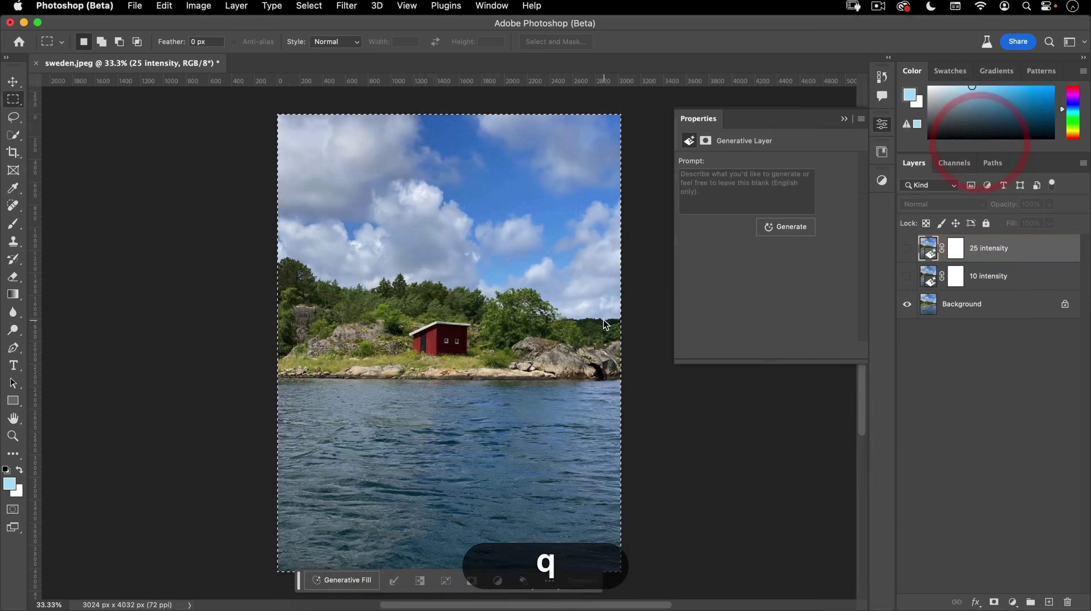
# Generate a fill with the prompt "watercolor painting" from this selection and switch through to the third variation
pyautogui.click(341, 580)
pyautogui.write('watercolo')
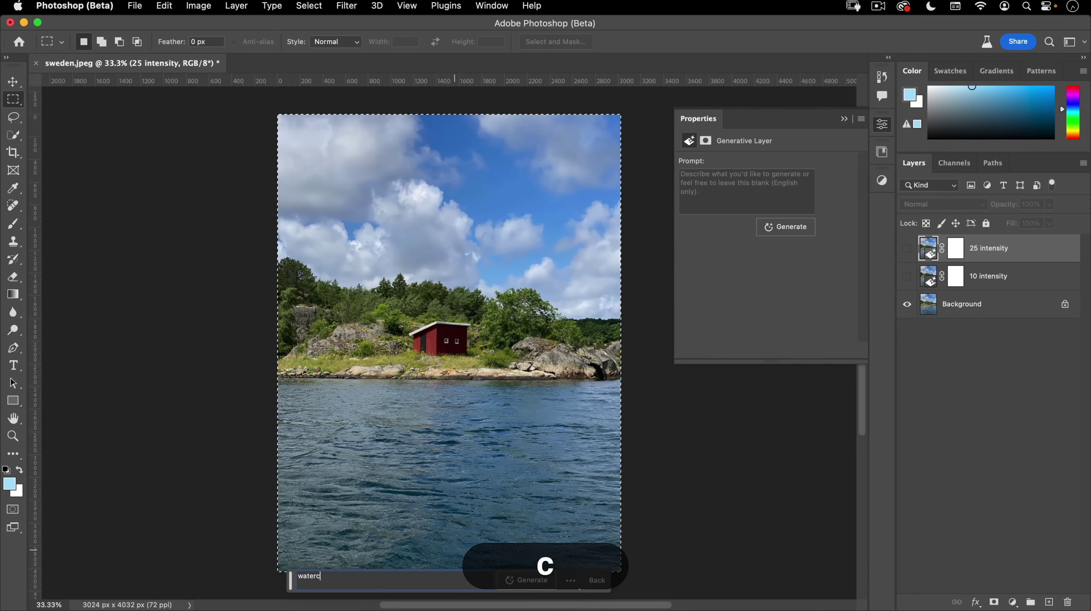
pyautogui.write('r painting')
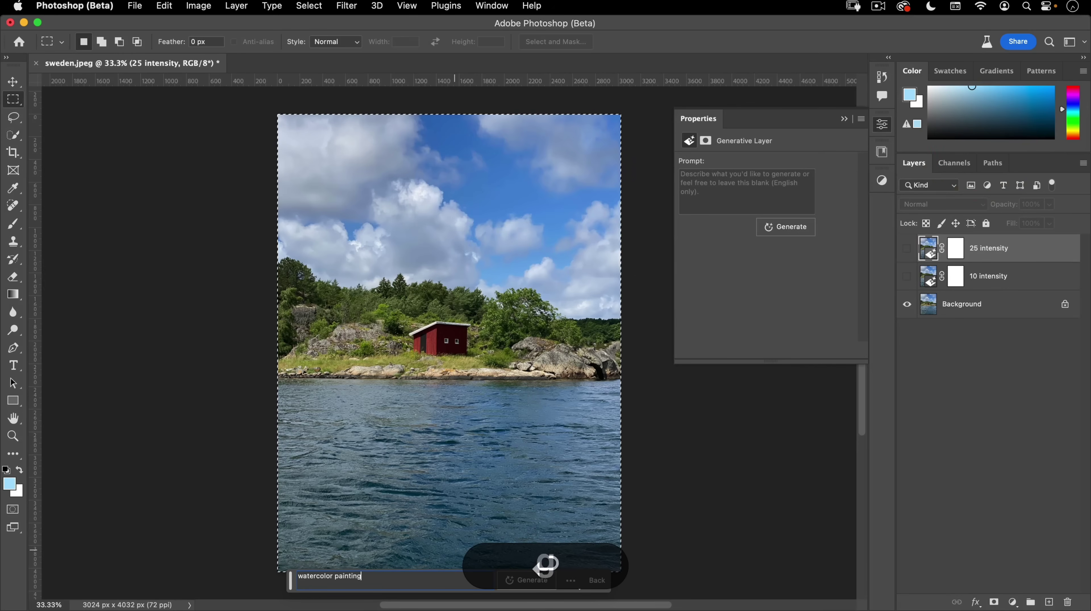
pyautogui.press('Return')
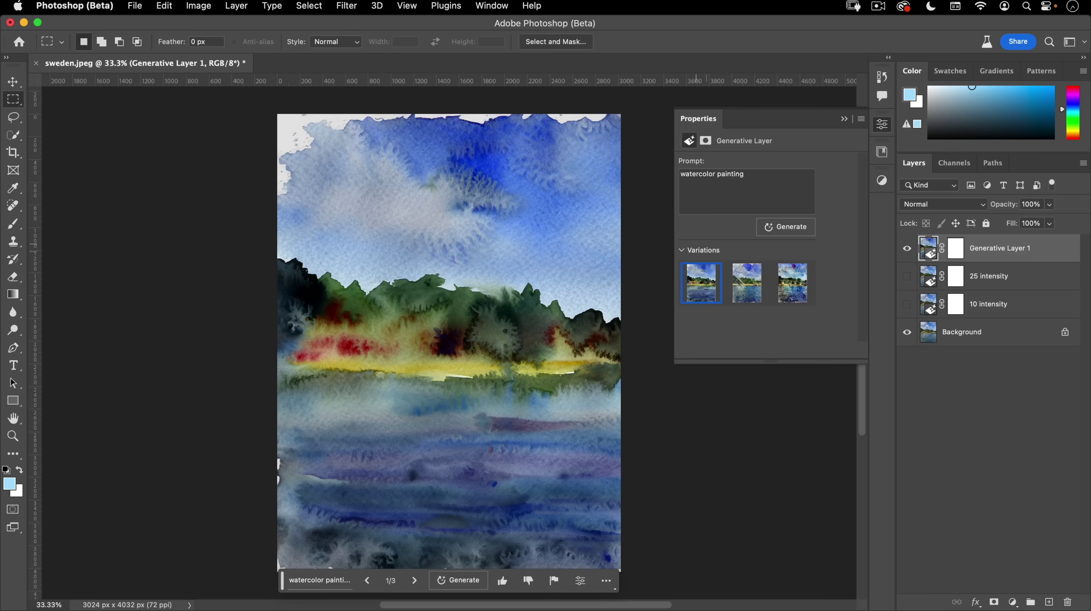
pyautogui.click(749, 285)
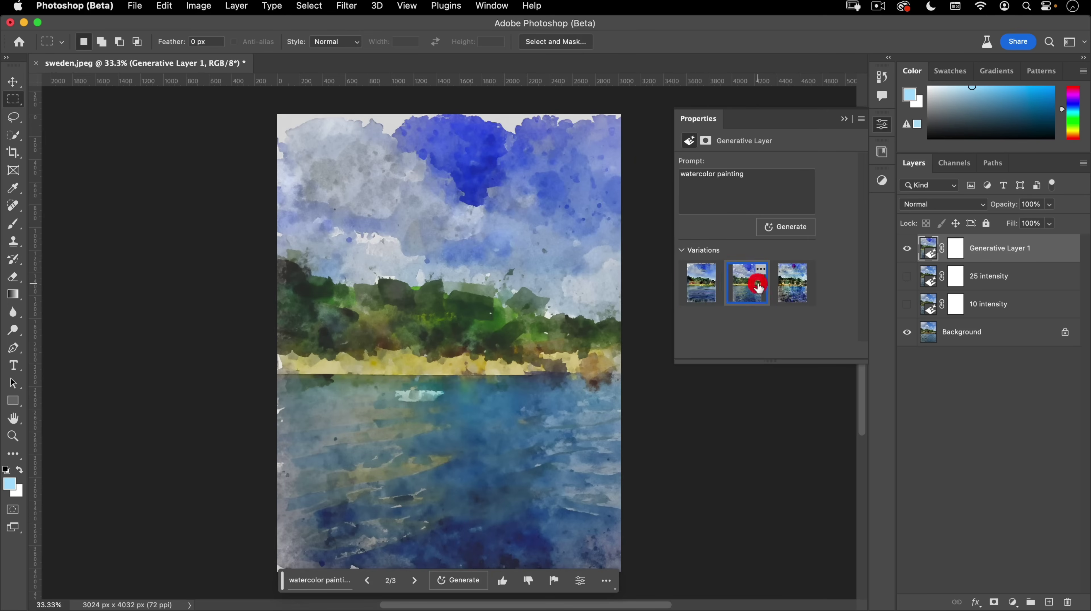
pyautogui.click(786, 298)
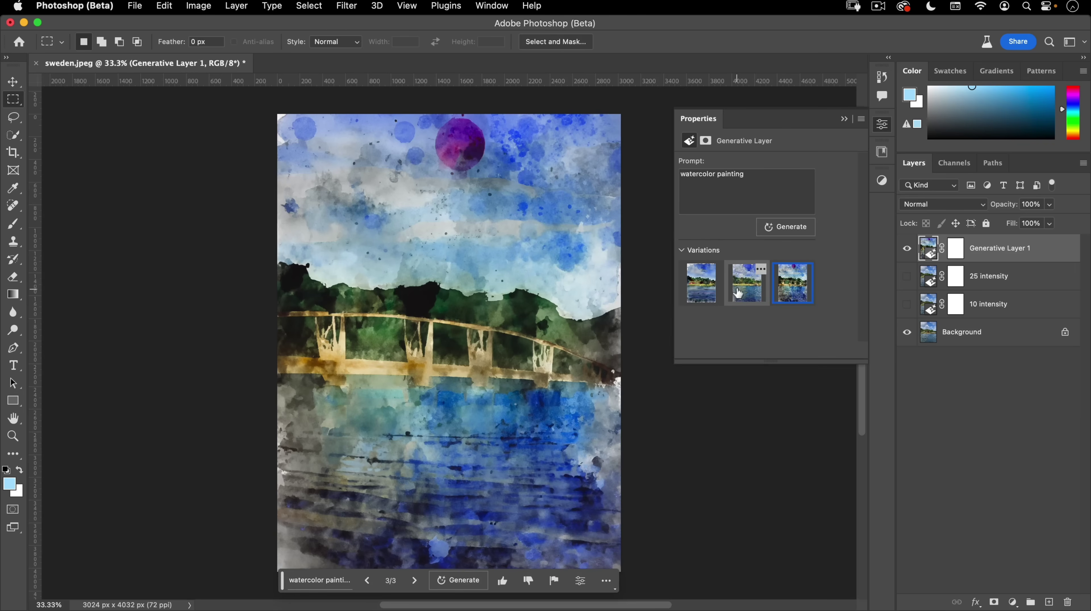
# Check the newest generative layer's second and first variations, and delete that layer
pyautogui.click(747, 284)
pyautogui.click(702, 285)
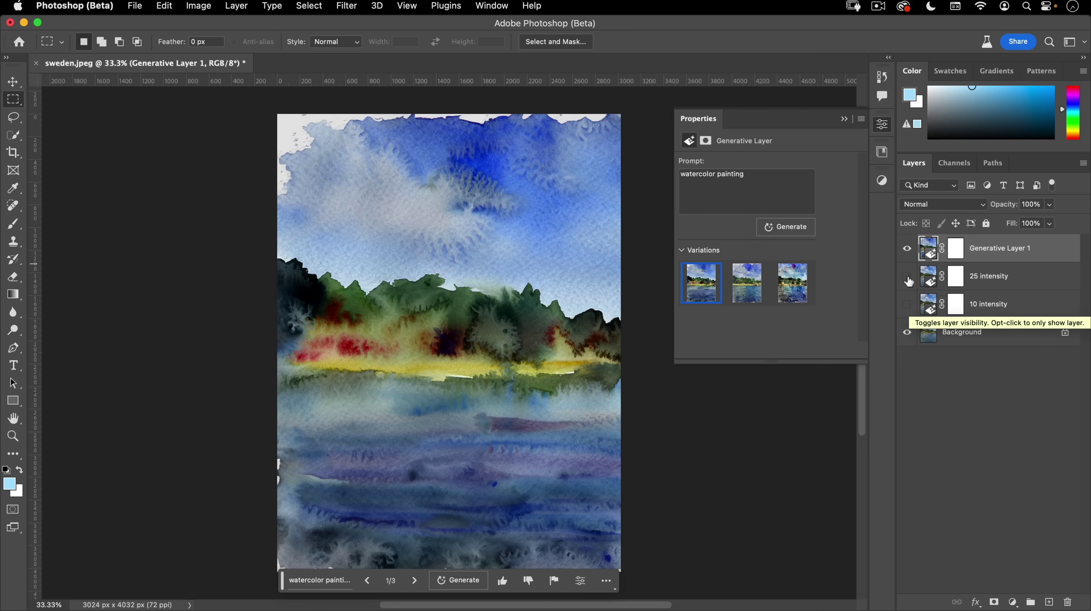
pyautogui.moveTo(928, 251); pyautogui.dragTo(1068, 601)
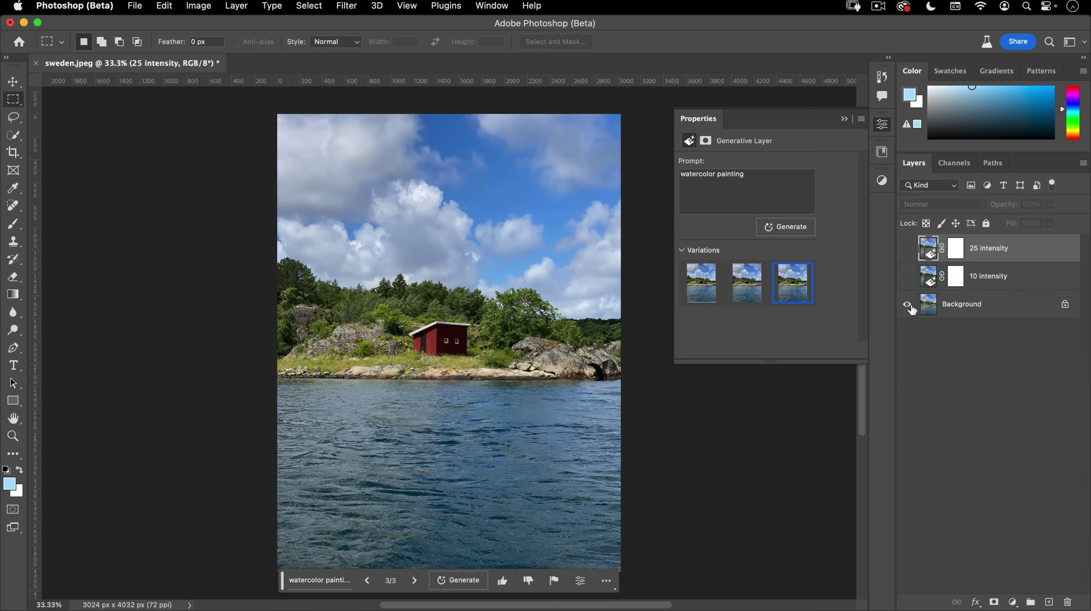
# Select the whole photo and partially mask it in Quick Mask with Curves, setting the white point's output to 99
pyautogui.press('super+a')
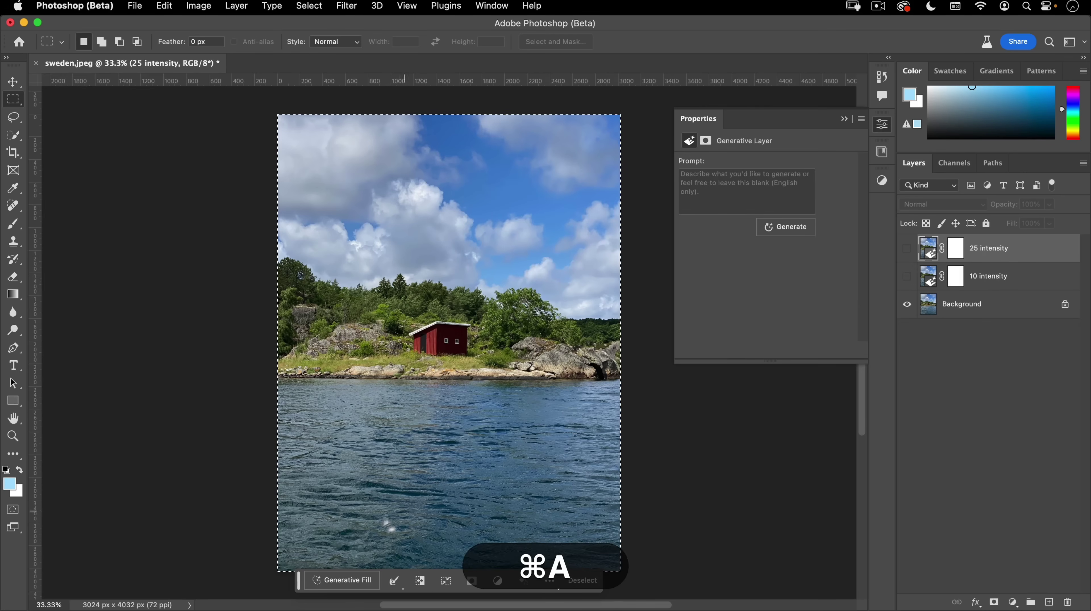
pyautogui.press('q')
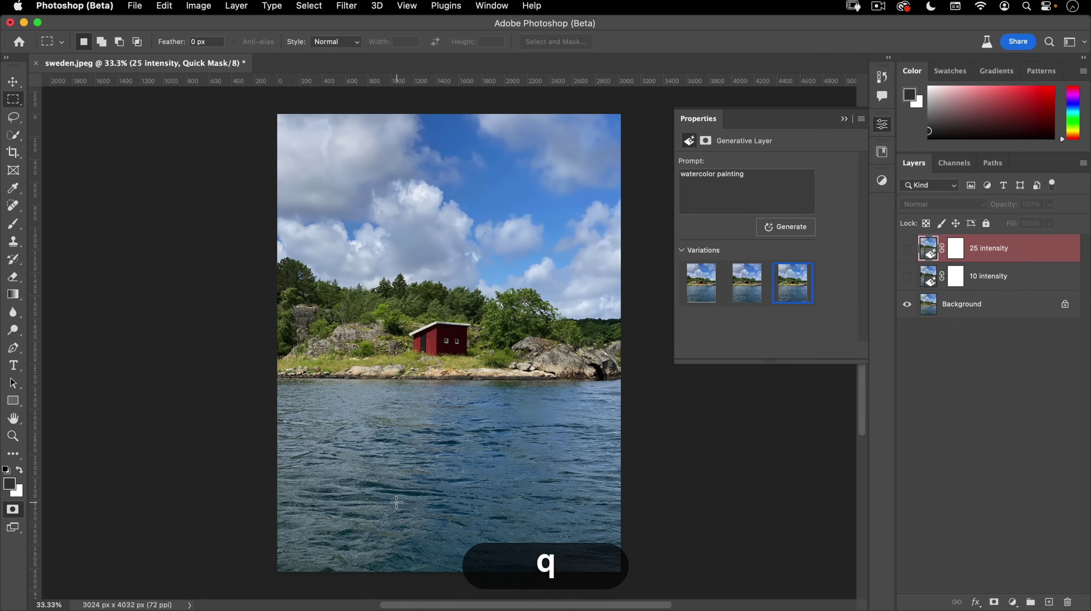
pyautogui.press('super+m')
pyautogui.moveTo(822, 180); pyautogui.dragTo(850, 286)
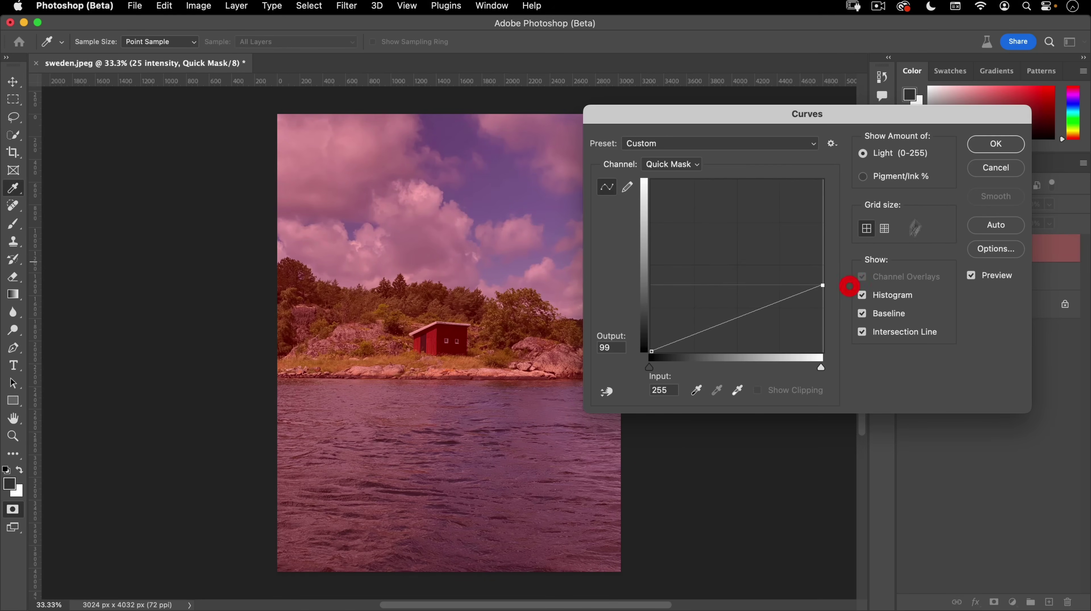
pyautogui.click(983, 143)
pyautogui.press('q')
pyautogui.click(508, 253)
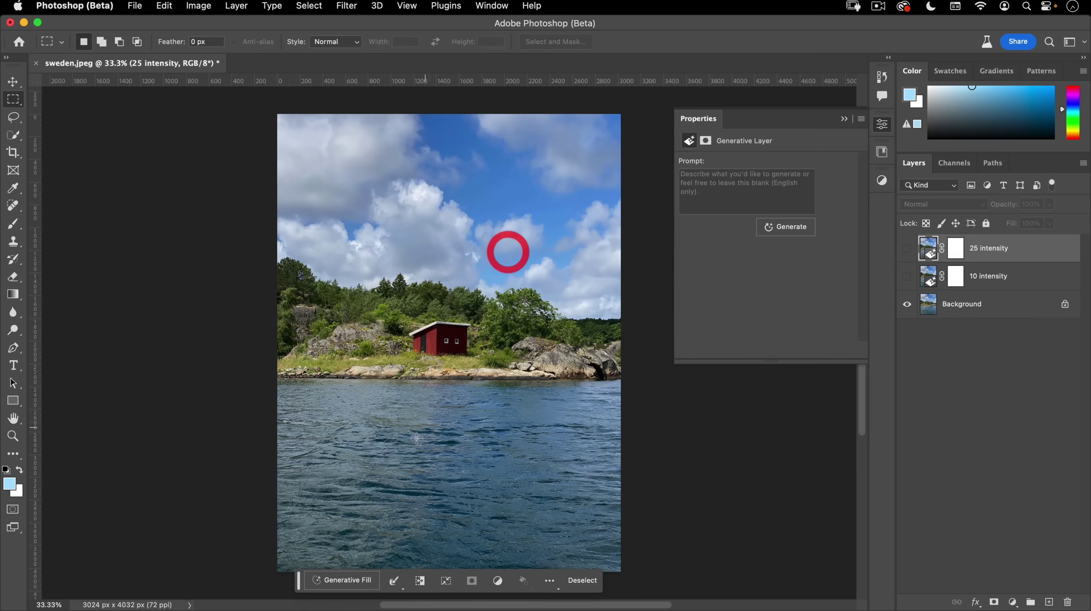
# Generate a fill with the prompt "watercolor painting" from the partial selection, compare its variations, and choose the third one
pyautogui.click(348, 580)
pyautogui.write('watercolor painting')
pyautogui.press('Return')
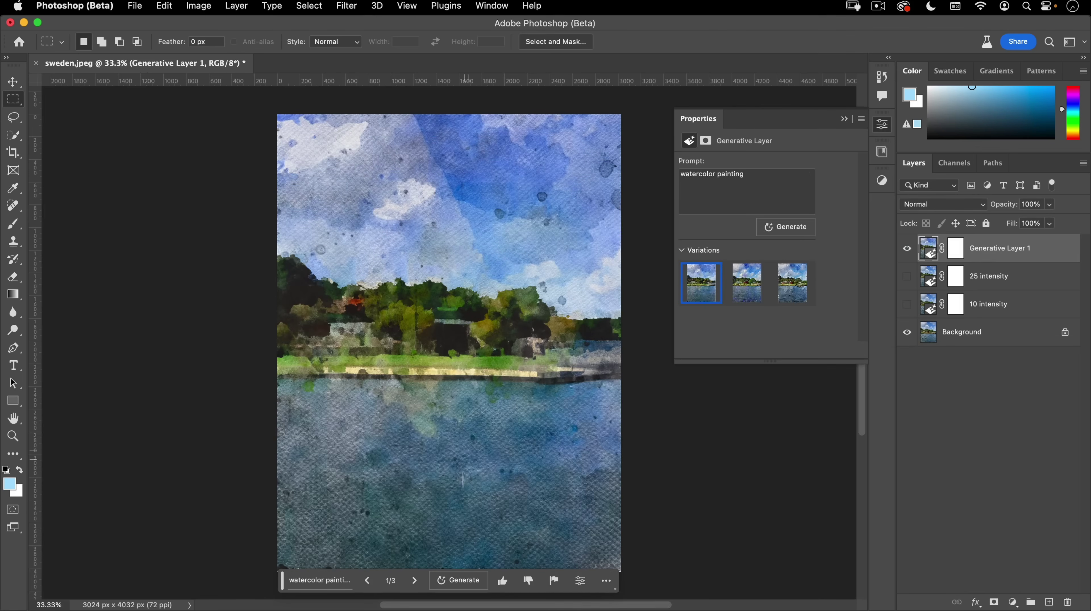
pyautogui.click(413, 581)
pyautogui.click(413, 581)
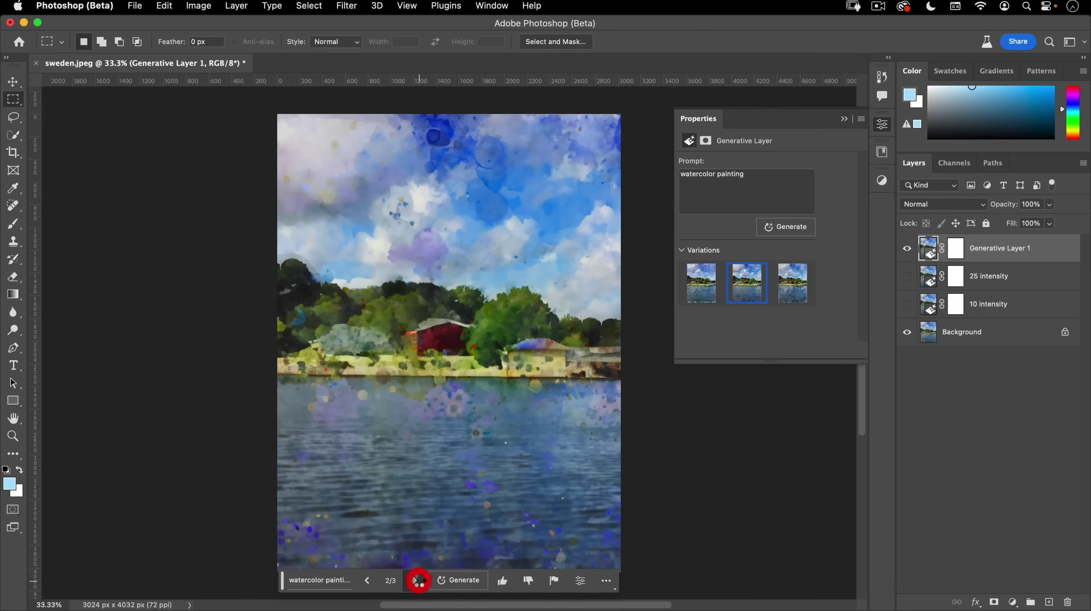
pyautogui.click(414, 580)
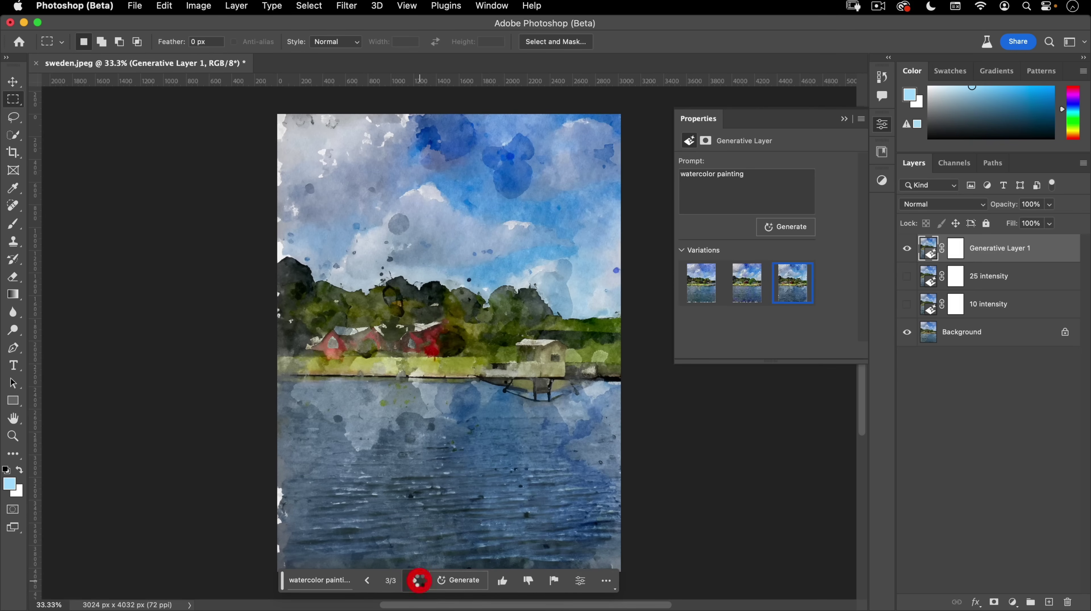
pyautogui.click(421, 583)
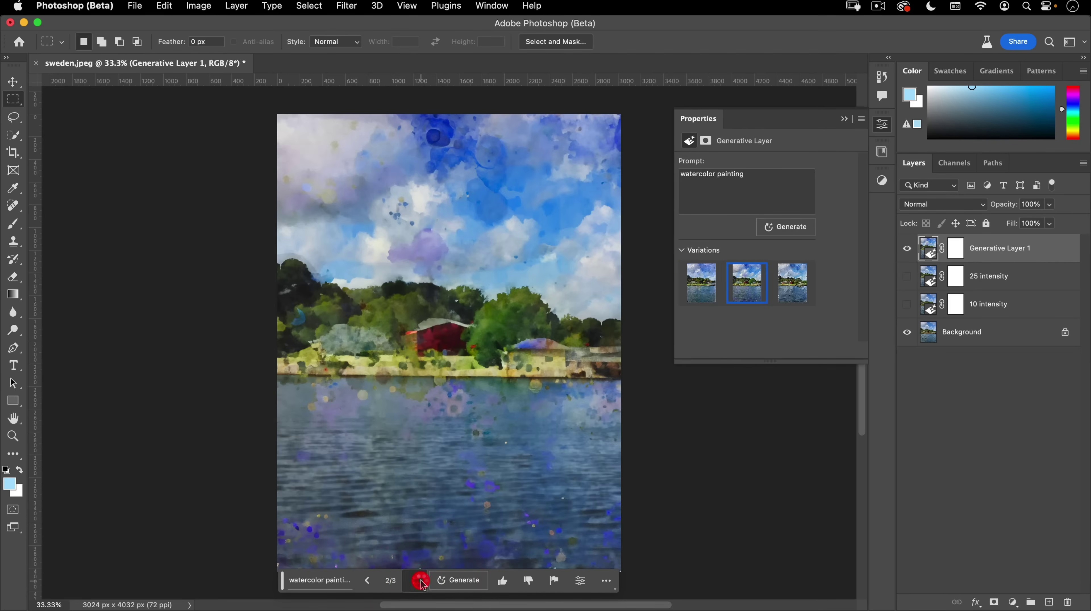
pyautogui.click(422, 583)
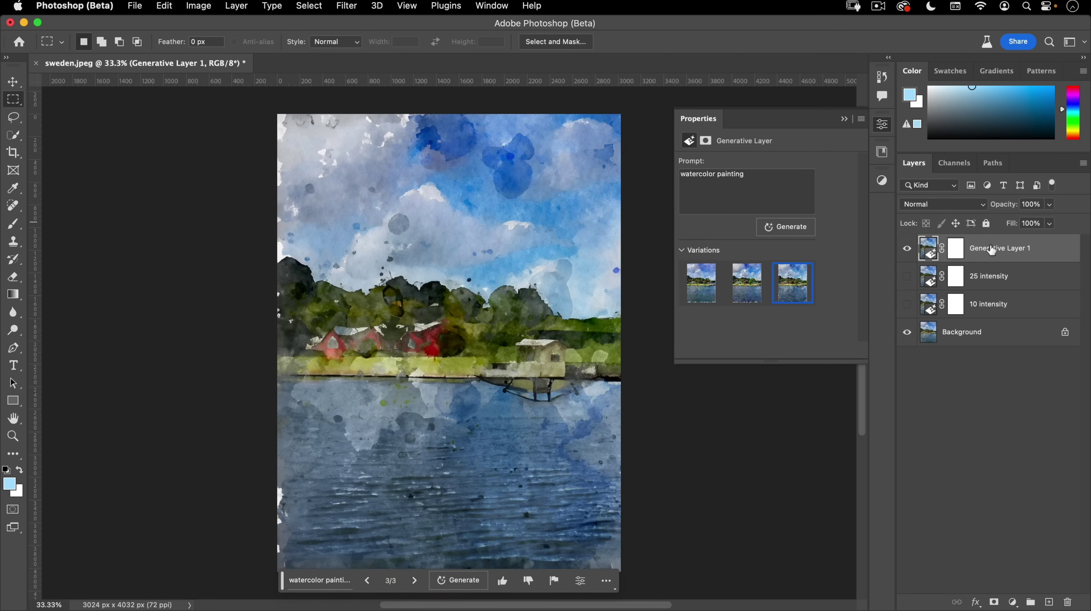
# Rename the newest generative layer "35 intensity"
pyautogui.write('35 ')
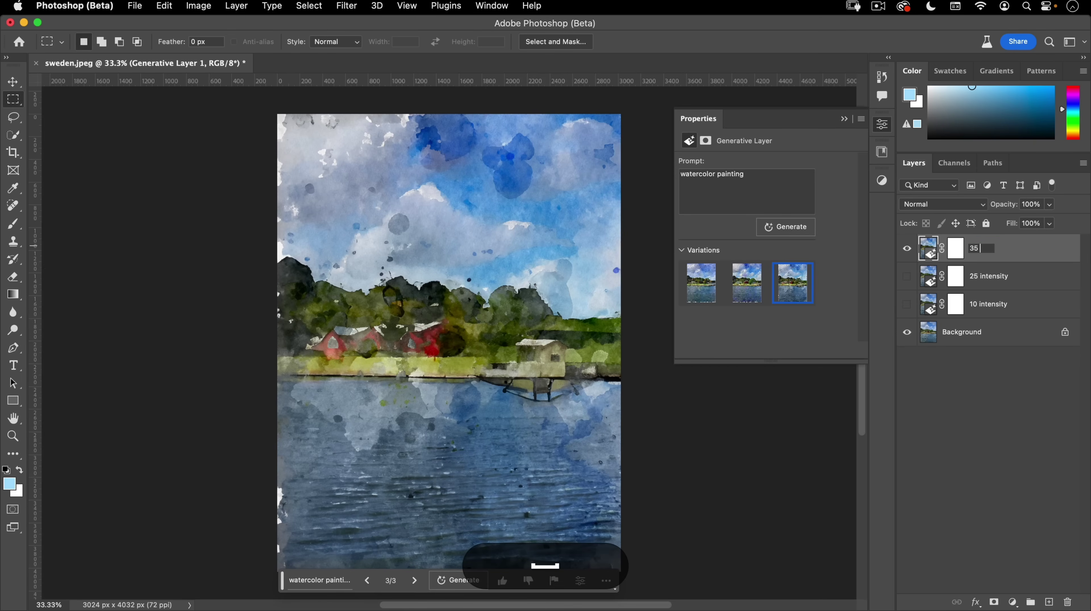
pyautogui.write('intensity')
pyautogui.press('Return')
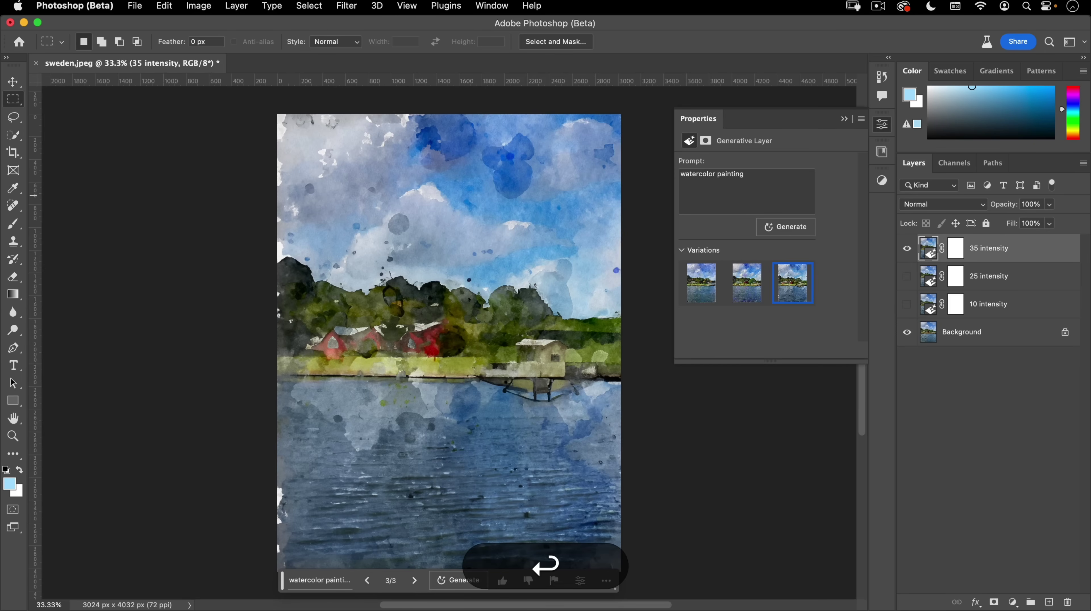
# Reorder the generative layers with 10 intensity on top, 25 in the middle and 35 below, and show all three
pyautogui.moveTo(933, 255); pyautogui.dragTo(931, 320)
pyautogui.moveTo(928, 279); pyautogui.dragTo(935, 276)
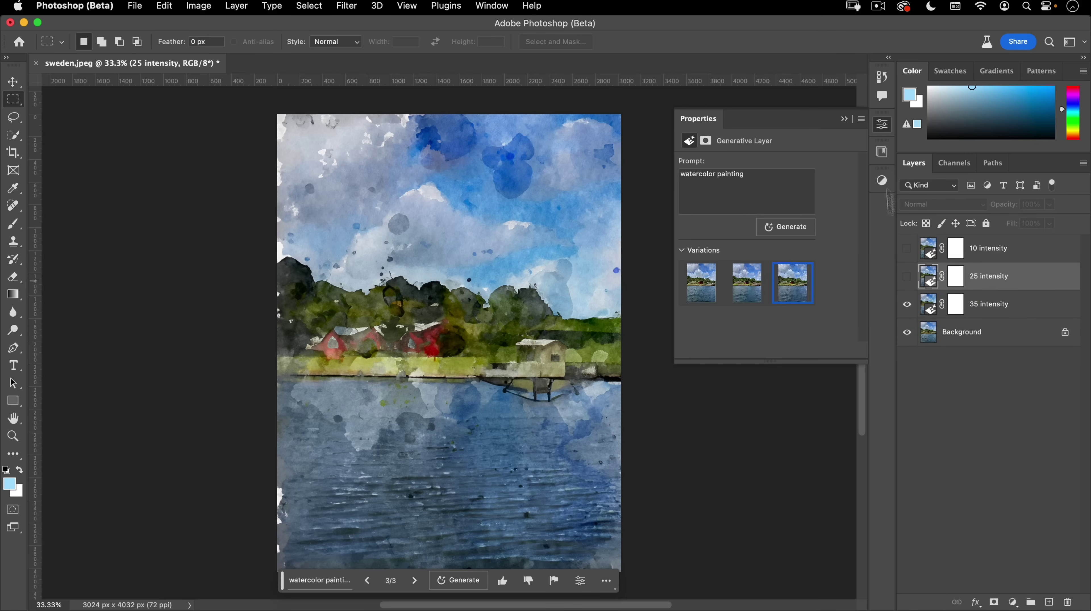
pyautogui.click(881, 124)
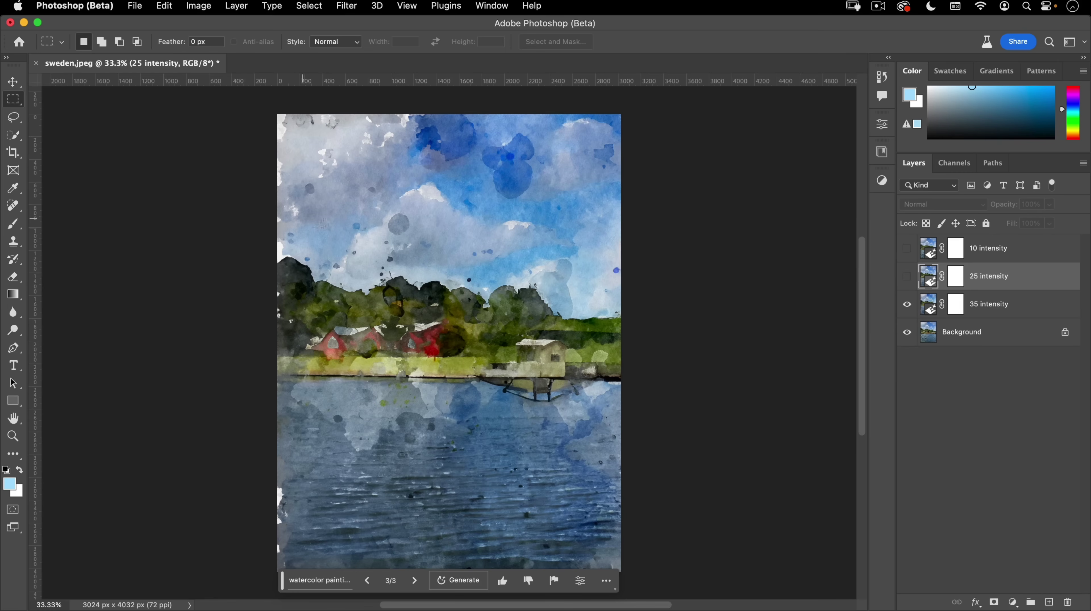
pyautogui.click(906, 276)
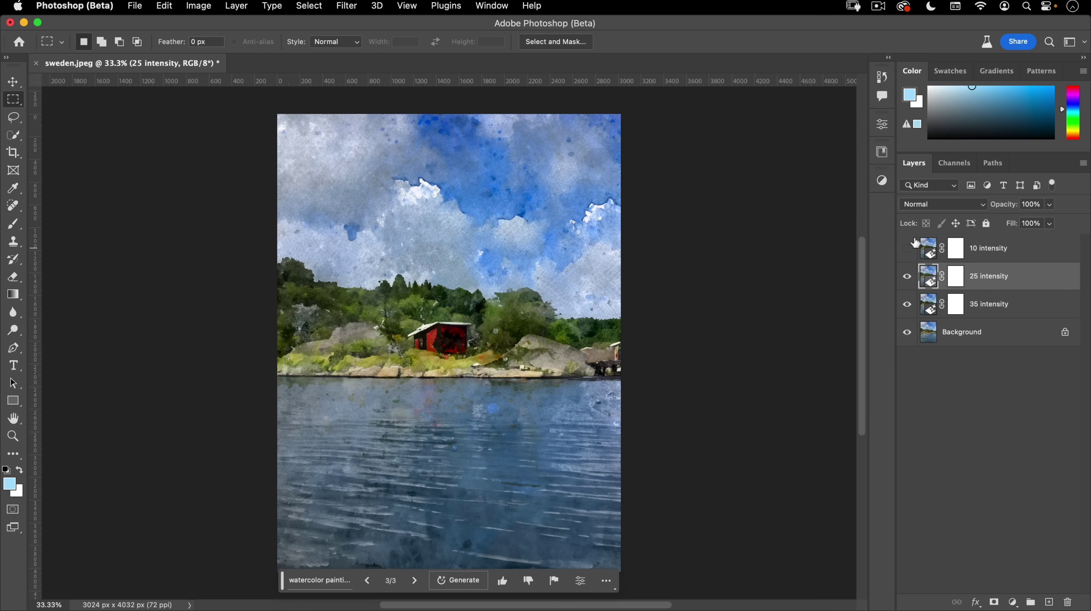
pyautogui.click(907, 248)
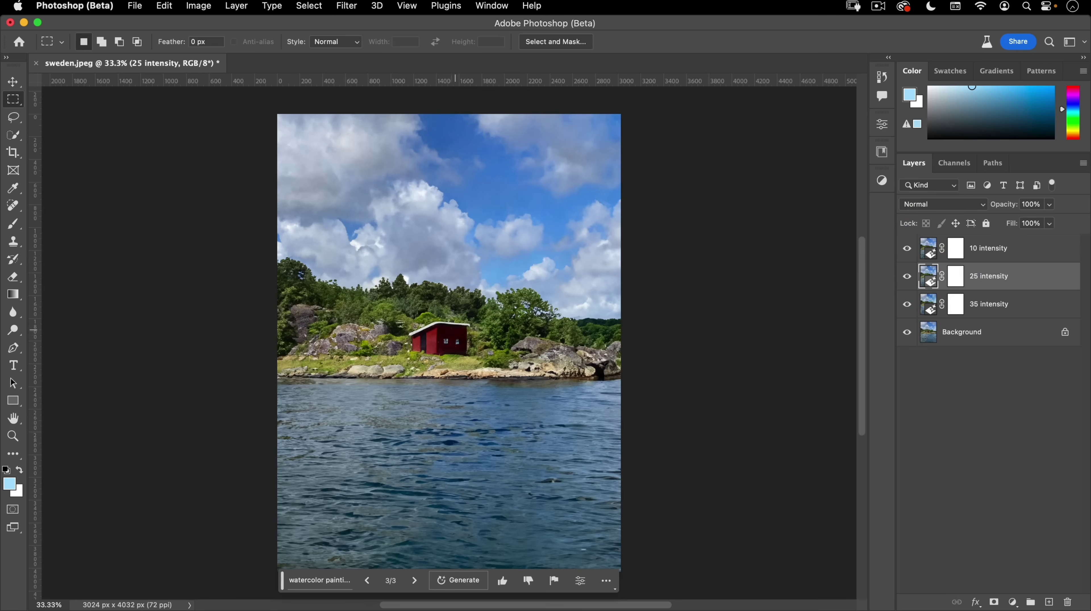
# Compare the variations of the 10 intensity layer and choose the second one
pyautogui.click(416, 580)
pyautogui.click(414, 582)
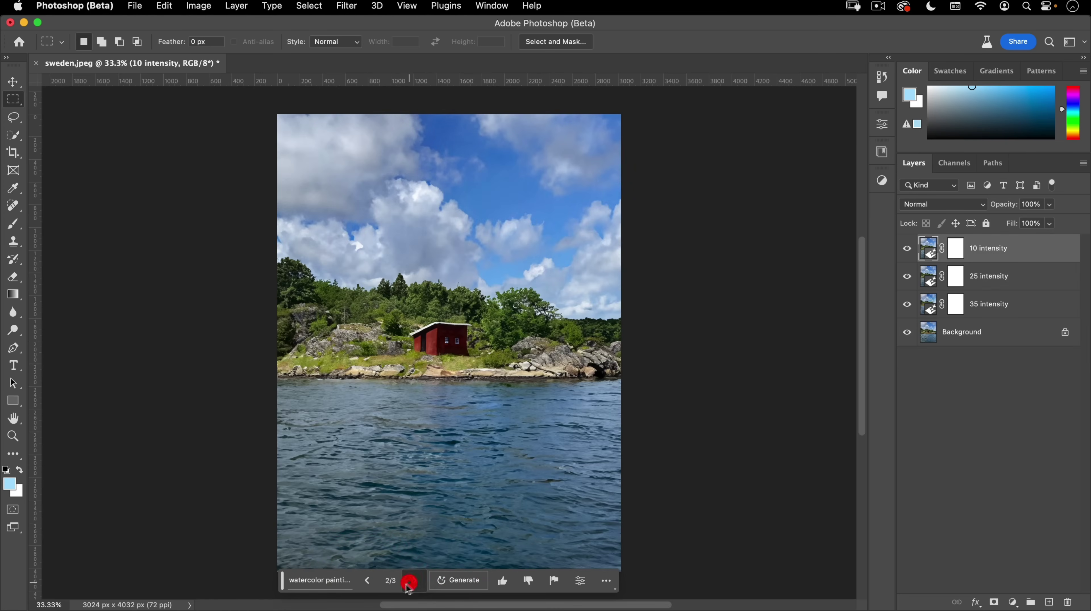
pyautogui.click(367, 580)
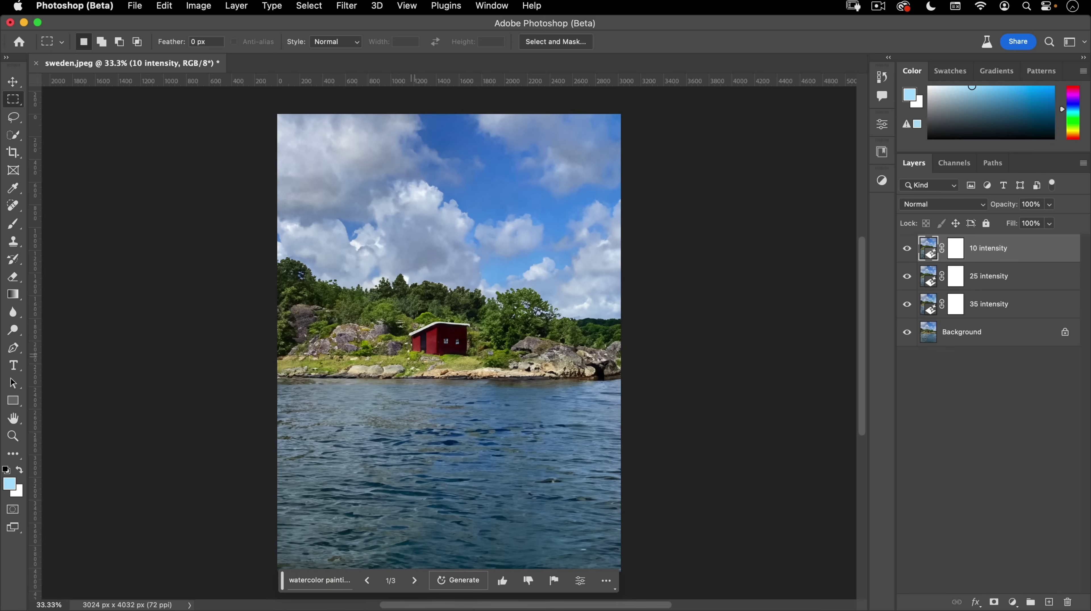
pyautogui.click(412, 581)
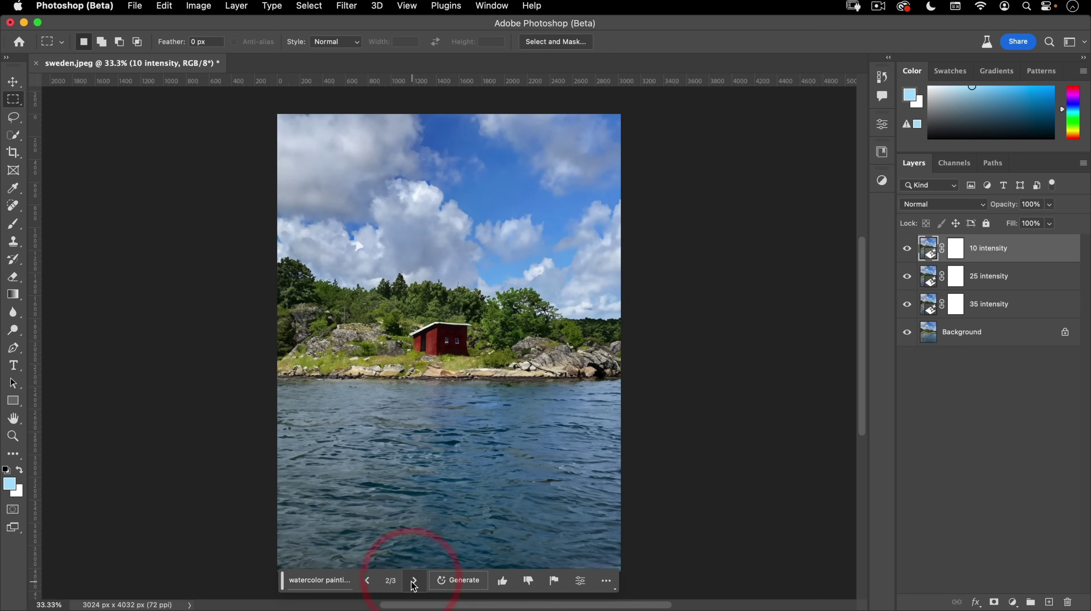
pyautogui.click(412, 580)
pyautogui.click(368, 581)
# Group the 10, 25 and 35 intensity layers and name the group "painting"
pyautogui.click(1013, 305)
pyautogui.keyDown('shift'); pyautogui.click(1015, 246); pyautogui.keyUp('shift')
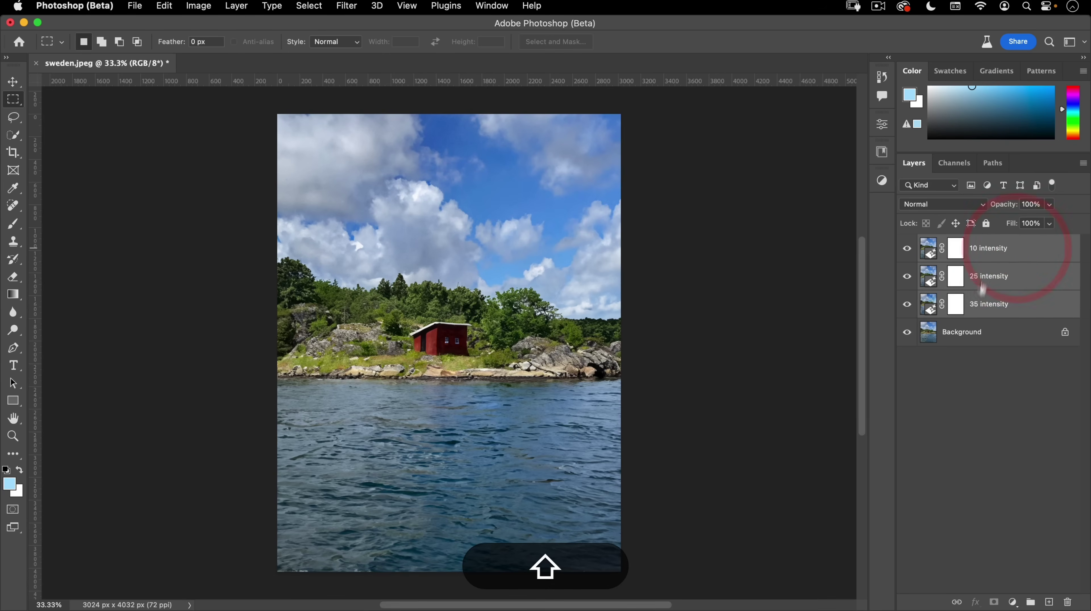
pyautogui.click(992, 305)
pyautogui.keyDown('shift'); pyautogui.click(991, 247); pyautogui.keyUp('shift')
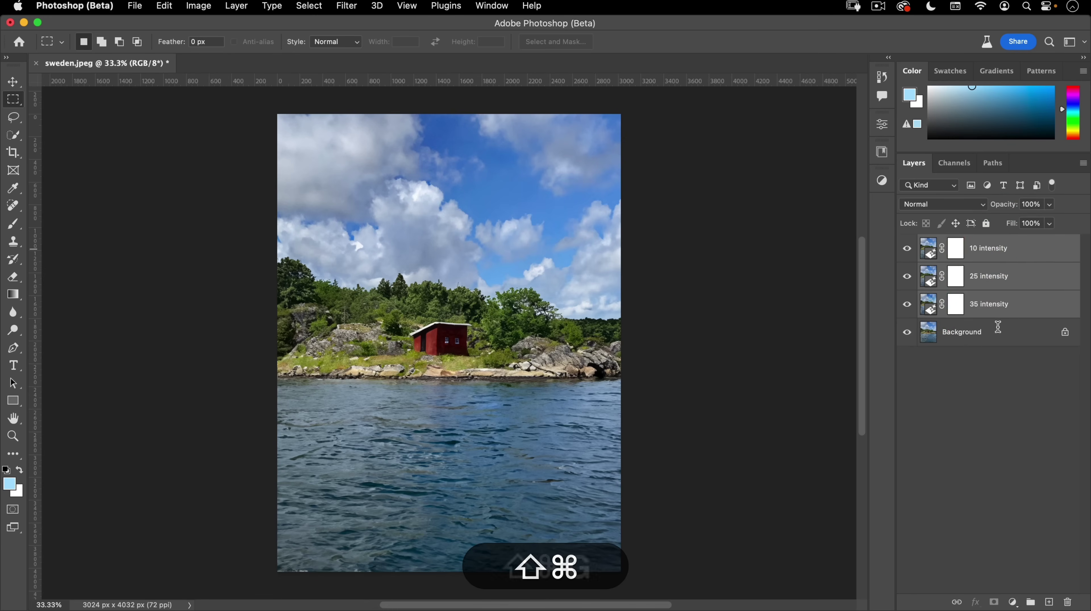
pyautogui.press('super+g')
pyautogui.doubleClick(956, 244)
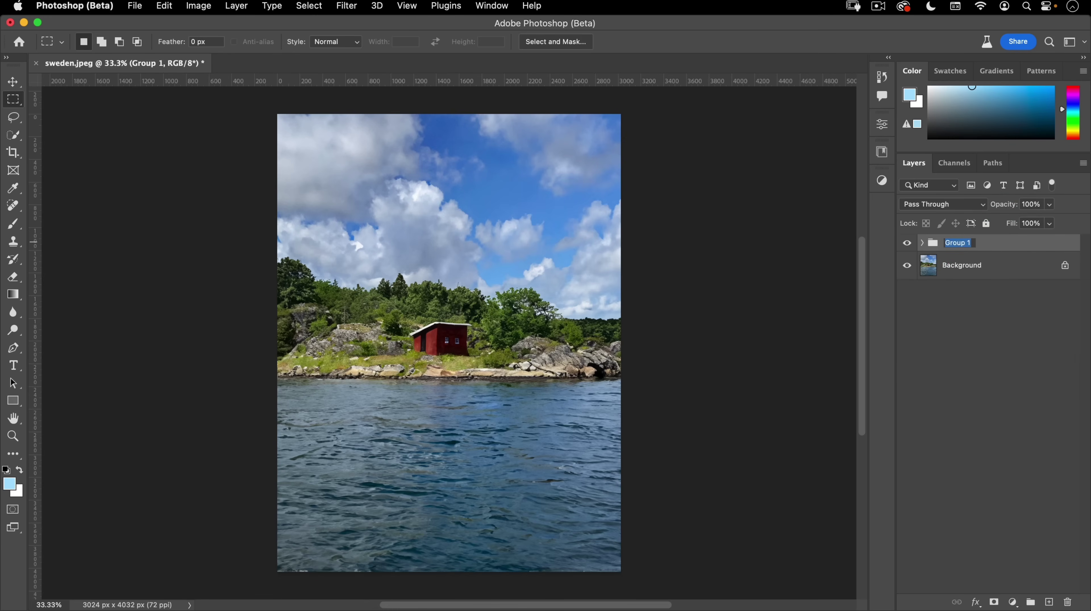
pyautogui.write('painting')
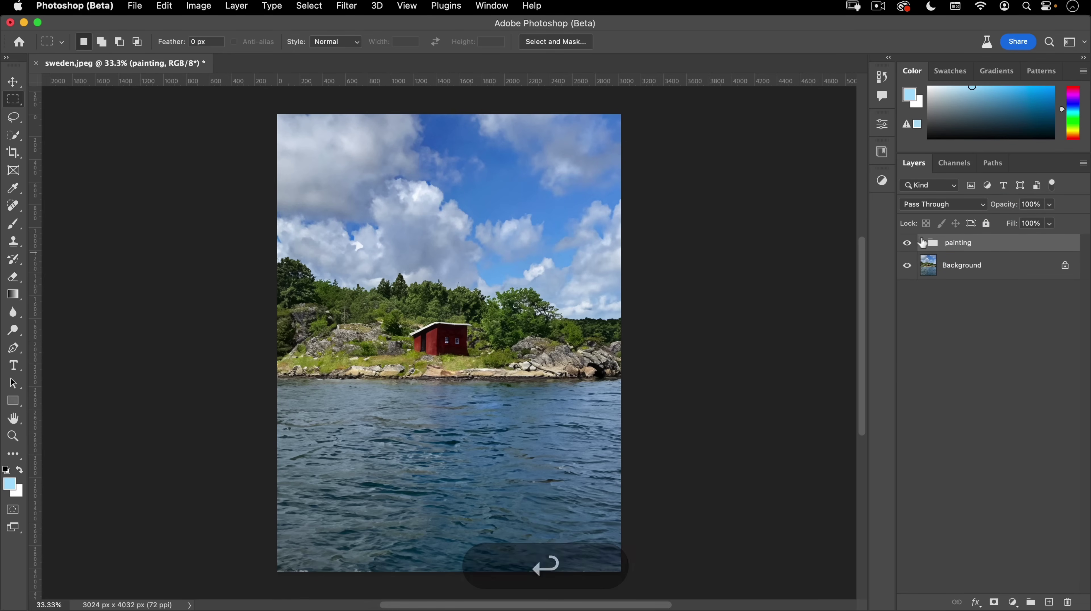
# Expand the painting group and hide the 10 intensity layer, leaving the 25 and 35 intensity layers shown
pyautogui.click(923, 242)
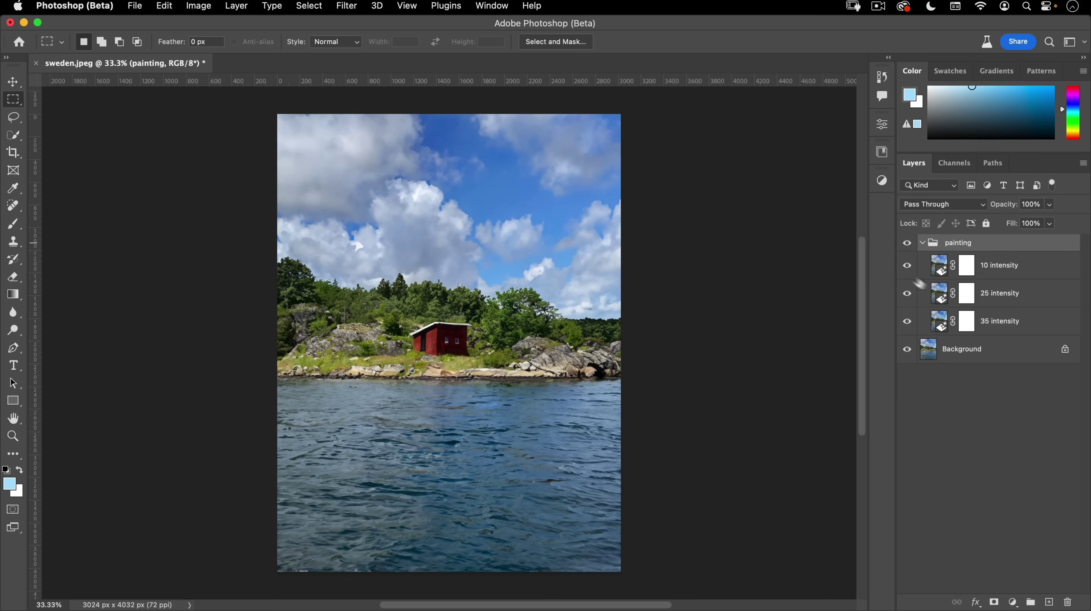
pyautogui.click(906, 290)
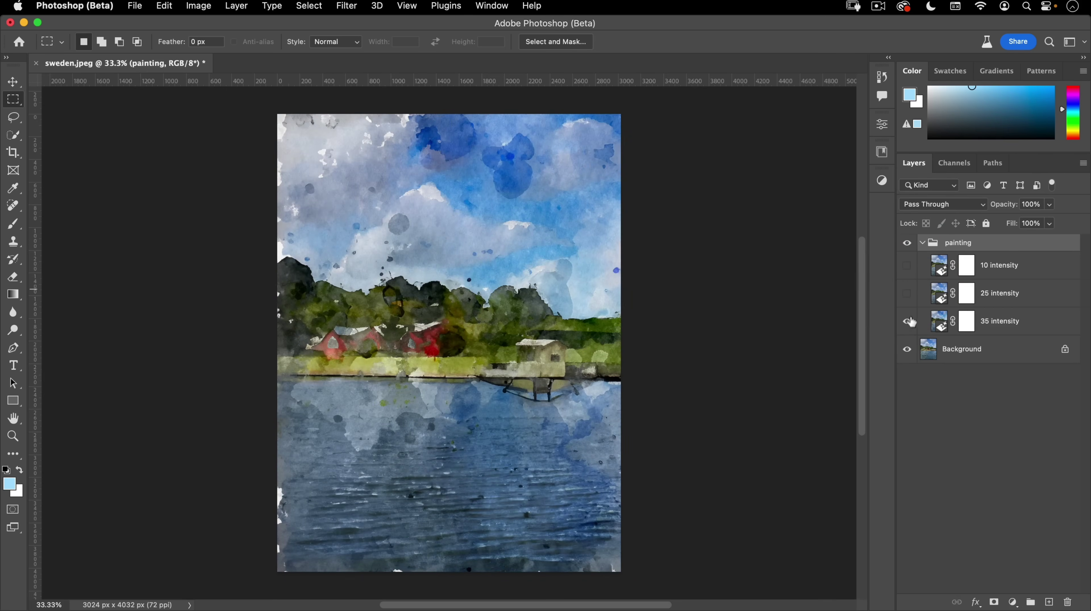
pyautogui.click(907, 295)
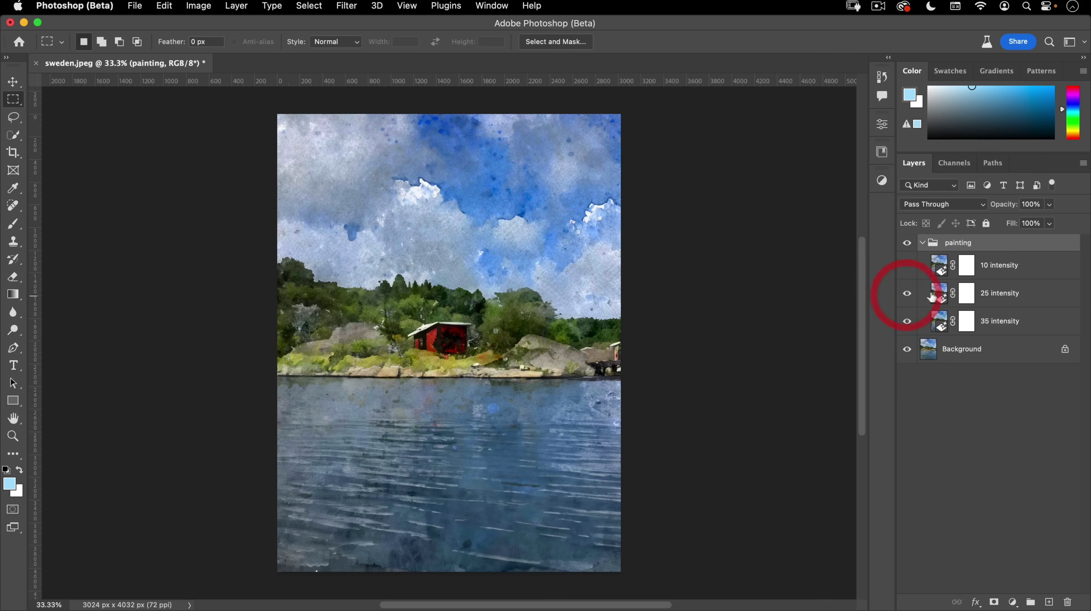
# Invert the layer mask of the 25 intensity layer to black
pyautogui.click(968, 300)
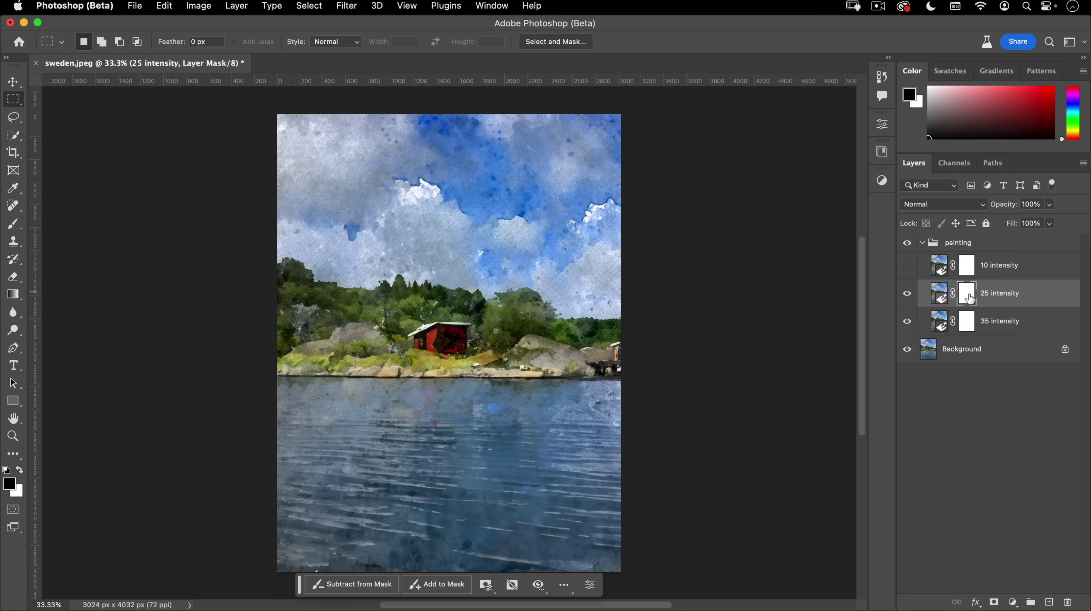
pyautogui.click(883, 125)
pyautogui.moveTo(751, 363); pyautogui.dragTo(744, 433)
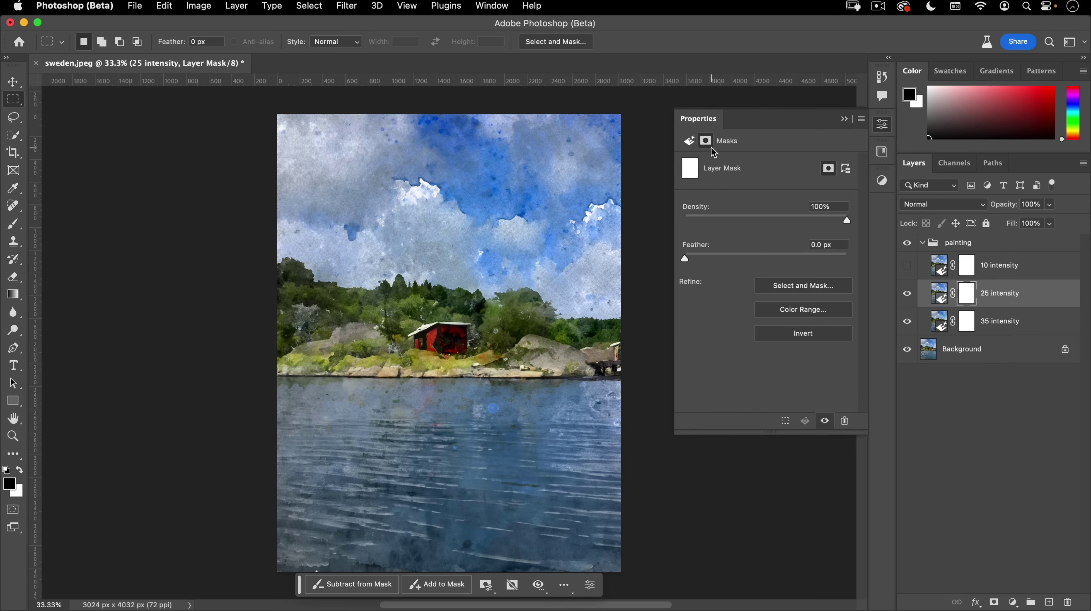
pyautogui.click(791, 333)
pyautogui.click(966, 293)
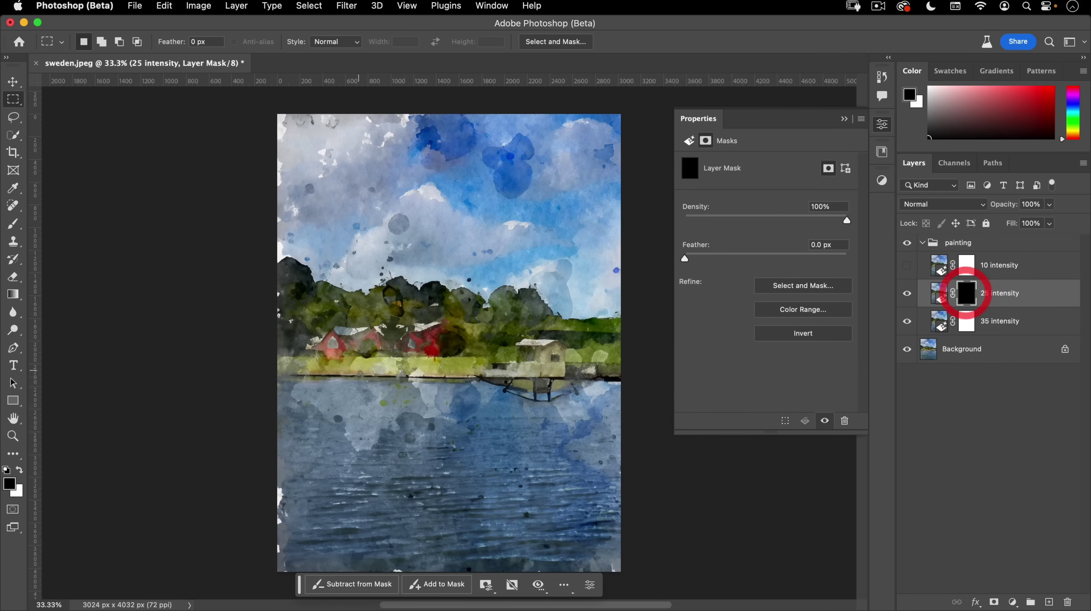
pyautogui.click(882, 125)
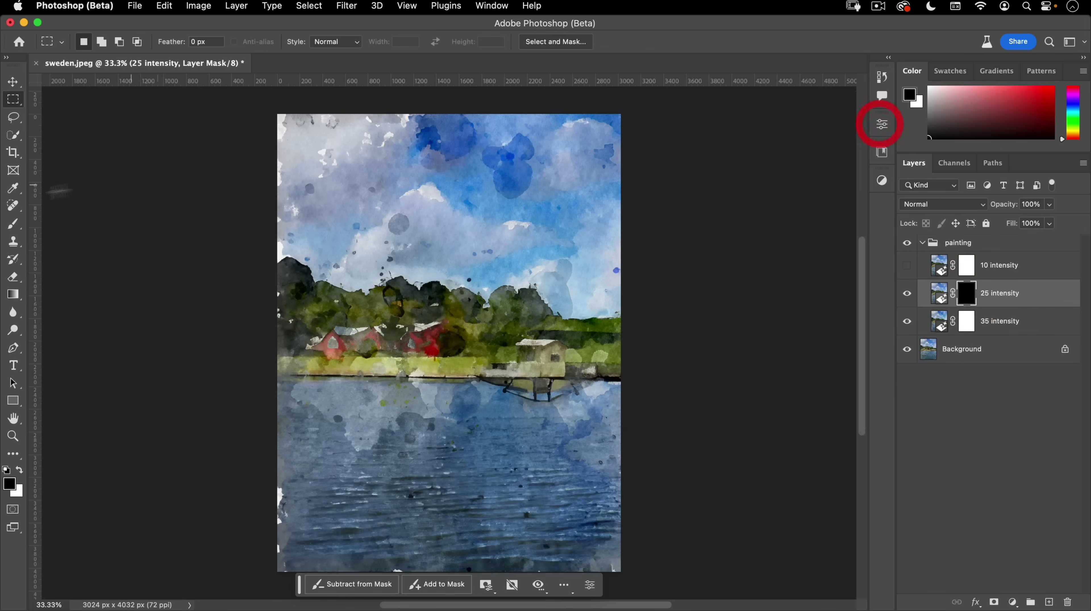
# Import the sample_brushes.abr file from the Assets folder into the Brush tool's presets
pyautogui.click(13, 223)
pyautogui.rightClick(407, 231)
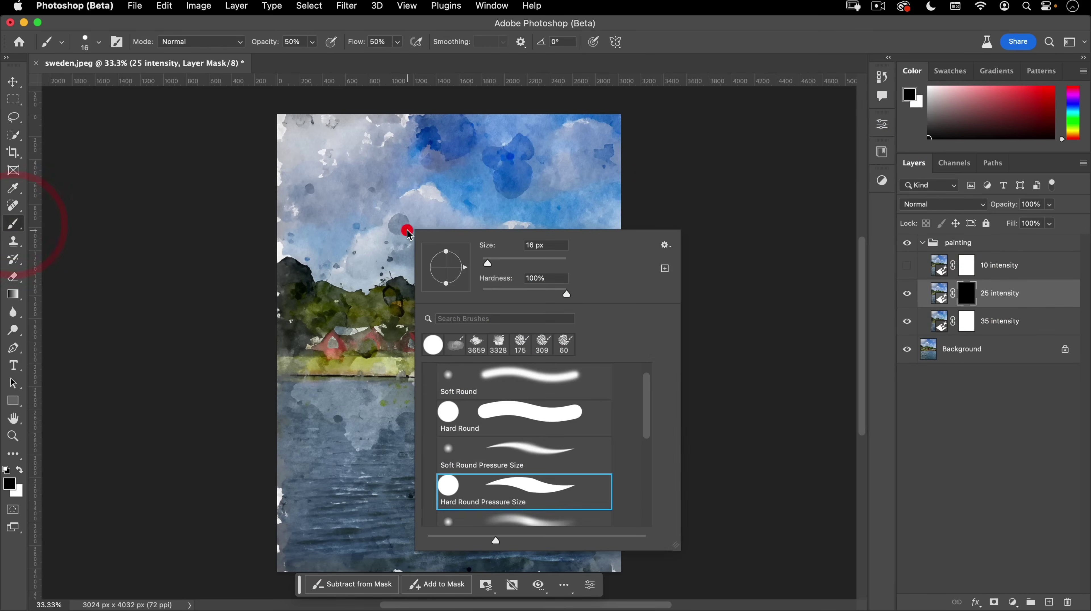
pyautogui.scroll(1, 465, 398)
pyautogui.click(430, 373)
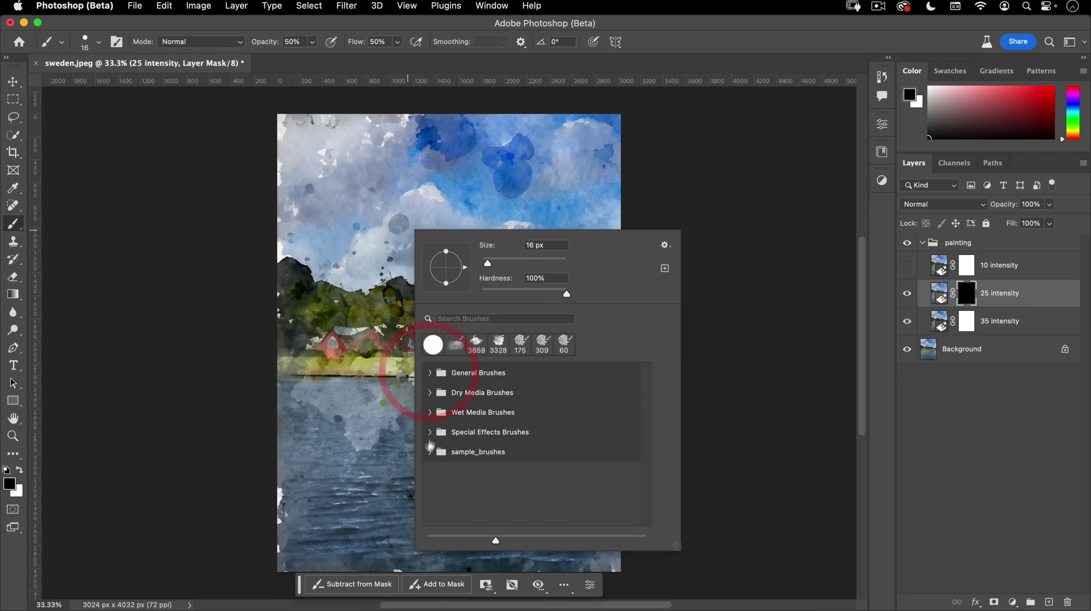
pyautogui.click(665, 245)
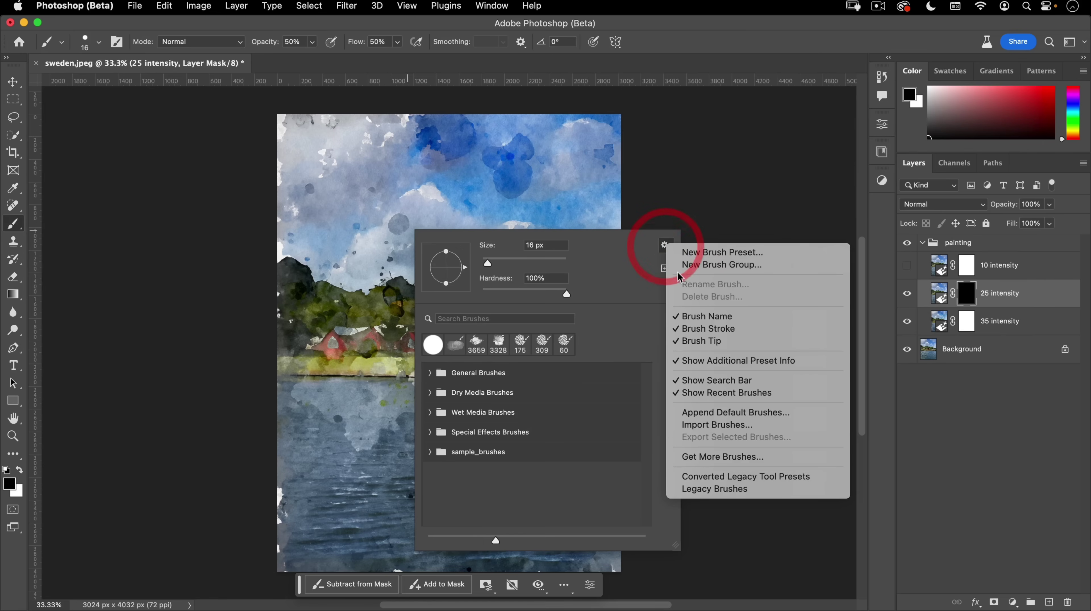
pyautogui.click(706, 425)
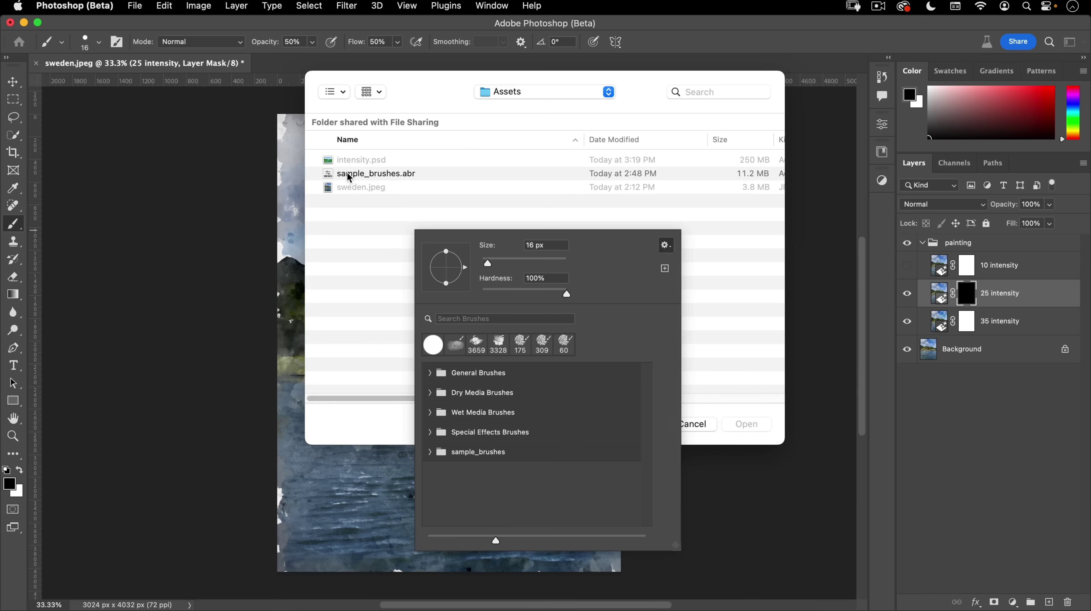
pyautogui.click(349, 177)
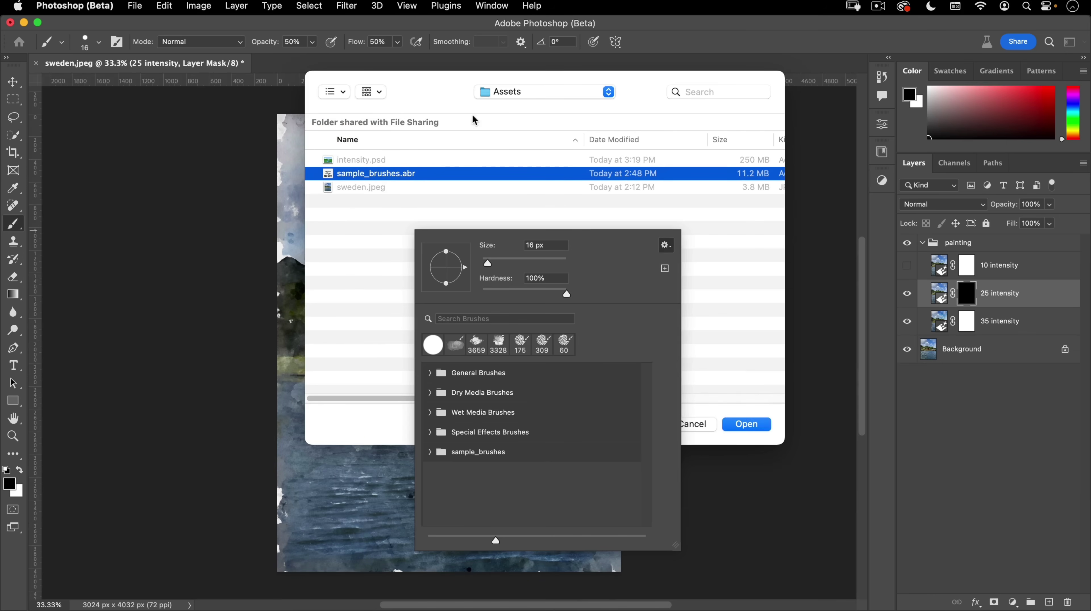
pyautogui.click(733, 423)
# Choose the "watercolor sample 01" brush from the imported sample_brushes 2 set
pyautogui.click(430, 472)
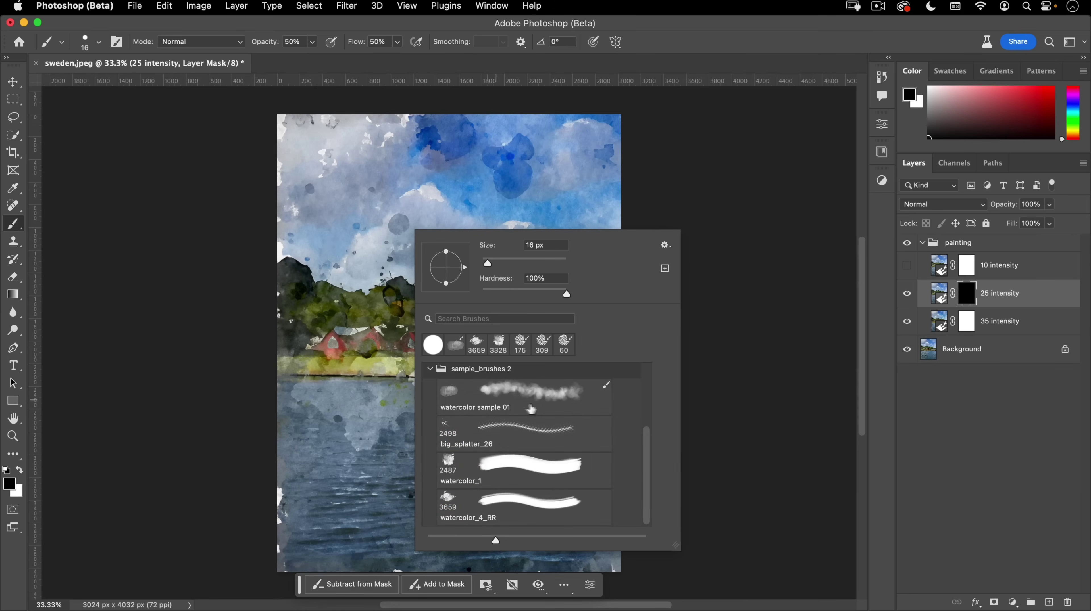
pyautogui.click(537, 394)
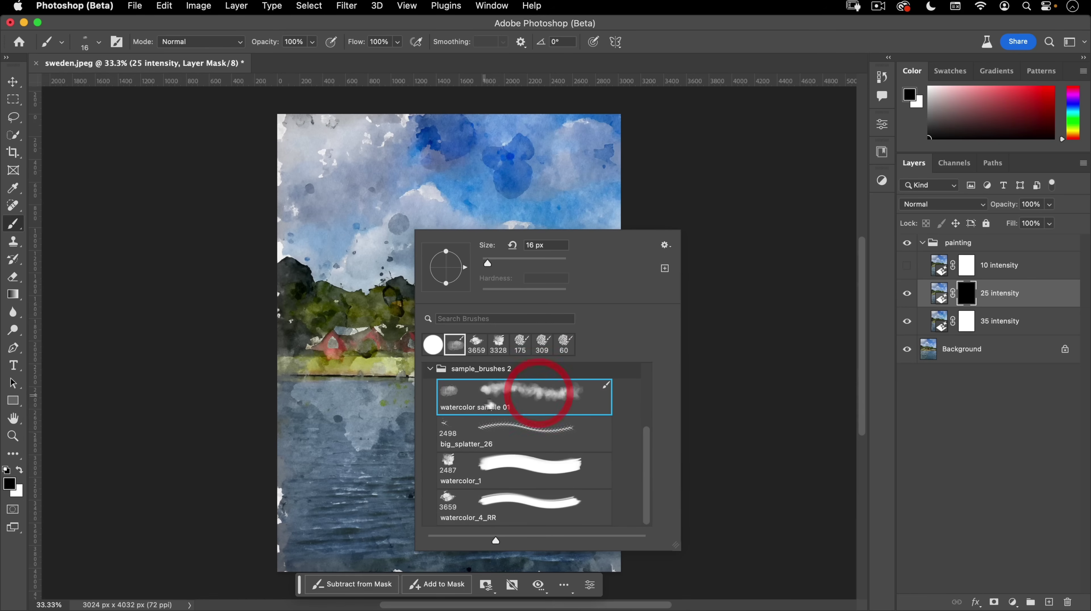
pyautogui.click(196, 65)
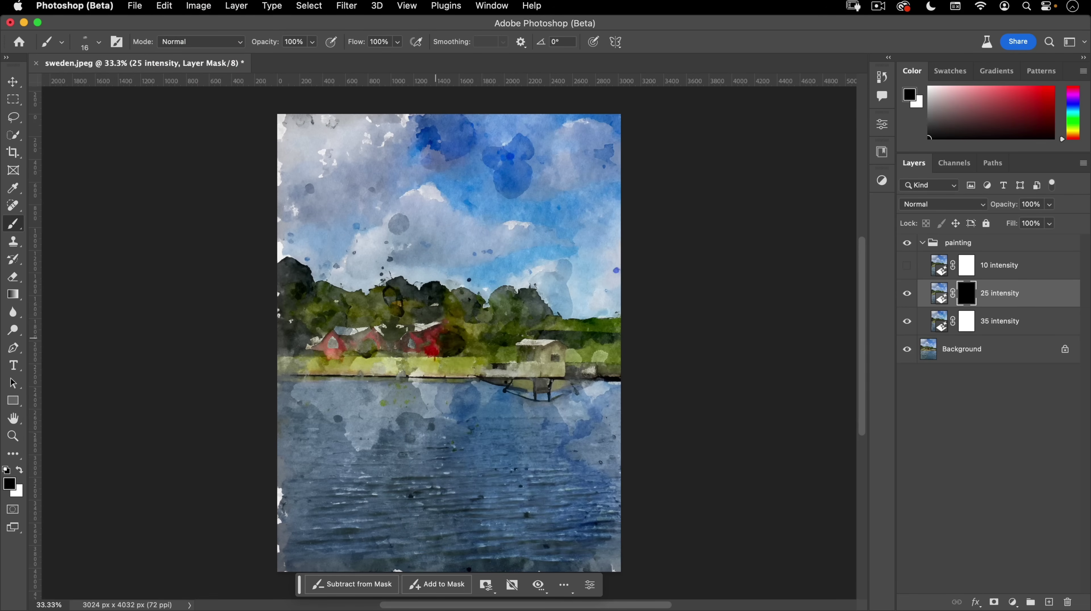
# Paint white on the 25 intensity layer mask with the watercolor brush at 1124 px, revealing the cabin, trees and shoreline
pyautogui.click(961, 301)
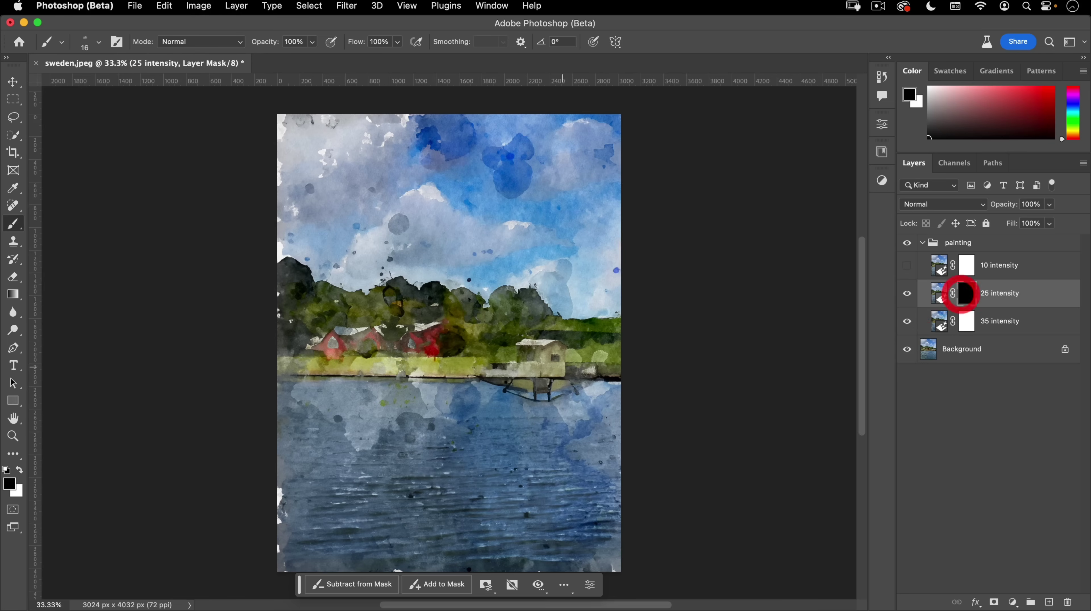
pyautogui.click(18, 470)
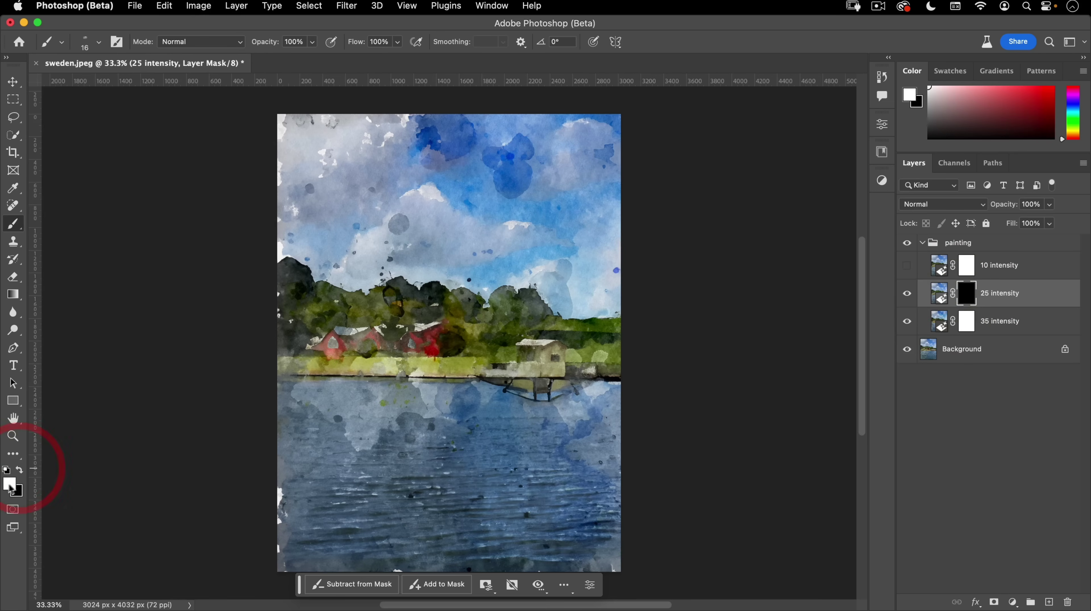
pyautogui.moveTo(433, 351); pyautogui.dragTo(543, 342)
pyautogui.moveTo(463, 334)
pyautogui.mouseDown()
pyautogui.moveTo(498, 333)
pyautogui.moveTo(479, 335)
pyautogui.mouseUp()
pyautogui.moveTo(445, 329)
pyautogui.mouseDown()
pyautogui.moveTo(309, 342)
pyautogui.moveTo(518, 343)
pyautogui.moveTo(492, 309)
pyautogui.moveTo(552, 360)
pyautogui.moveTo(628, 329)
pyautogui.moveTo(487, 341)
pyautogui.moveTo(582, 351)
pyautogui.moveTo(592, 370)
pyautogui.mouseUp()
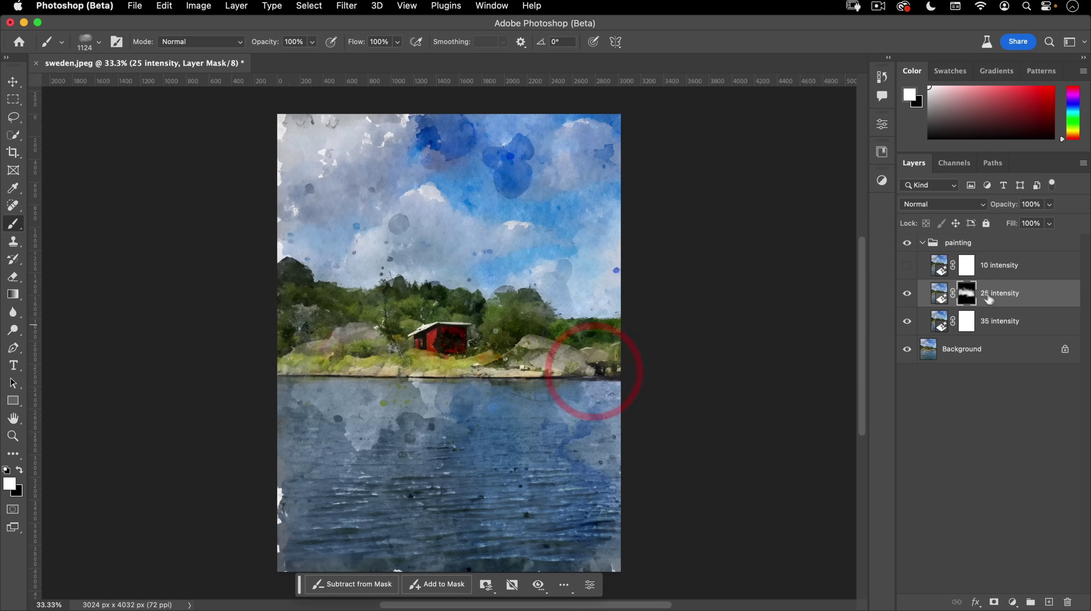
# Extend the white painting on the 25 intensity mask over the left trees, the lower sky and the water
pyautogui.moveTo(384, 350)
pyautogui.mouseDown()
pyautogui.moveTo(492, 353)
pyautogui.moveTo(365, 378)
pyautogui.moveTo(353, 402)
pyautogui.moveTo(307, 326)
pyautogui.moveTo(341, 288)
pyautogui.mouseUp()
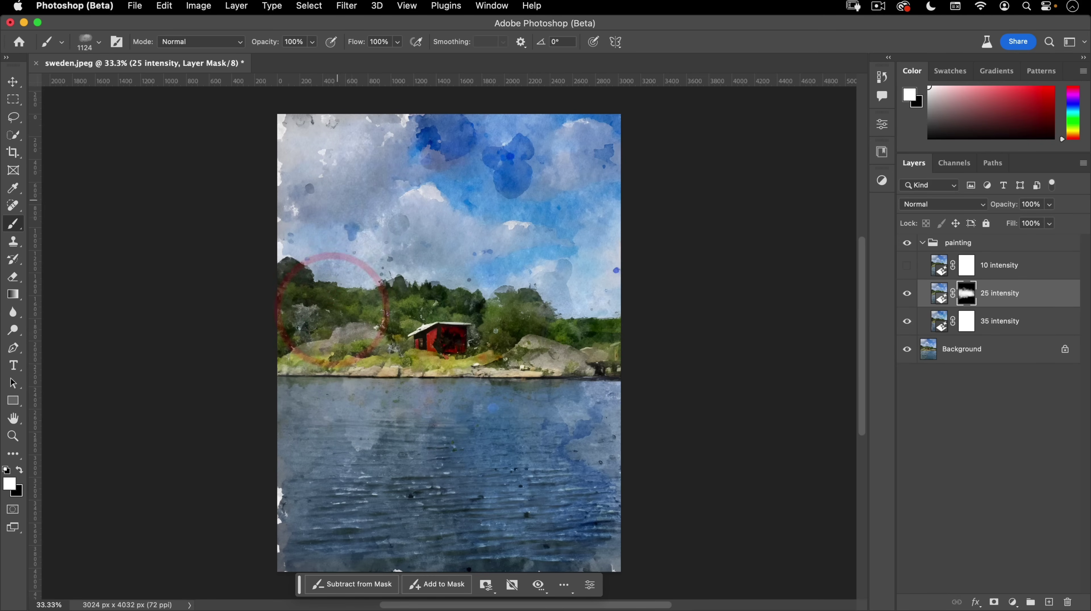
pyautogui.moveTo(437, 248)
pyautogui.mouseDown()
pyautogui.moveTo(471, 279)
pyautogui.moveTo(450, 244)
pyautogui.moveTo(477, 288)
pyautogui.moveTo(489, 252)
pyautogui.moveTo(509, 279)
pyautogui.moveTo(542, 234)
pyautogui.moveTo(592, 222)
pyautogui.moveTo(620, 199)
pyautogui.moveTo(632, 239)
pyautogui.mouseUp()
pyautogui.moveTo(378, 251); pyautogui.dragTo(534, 271)
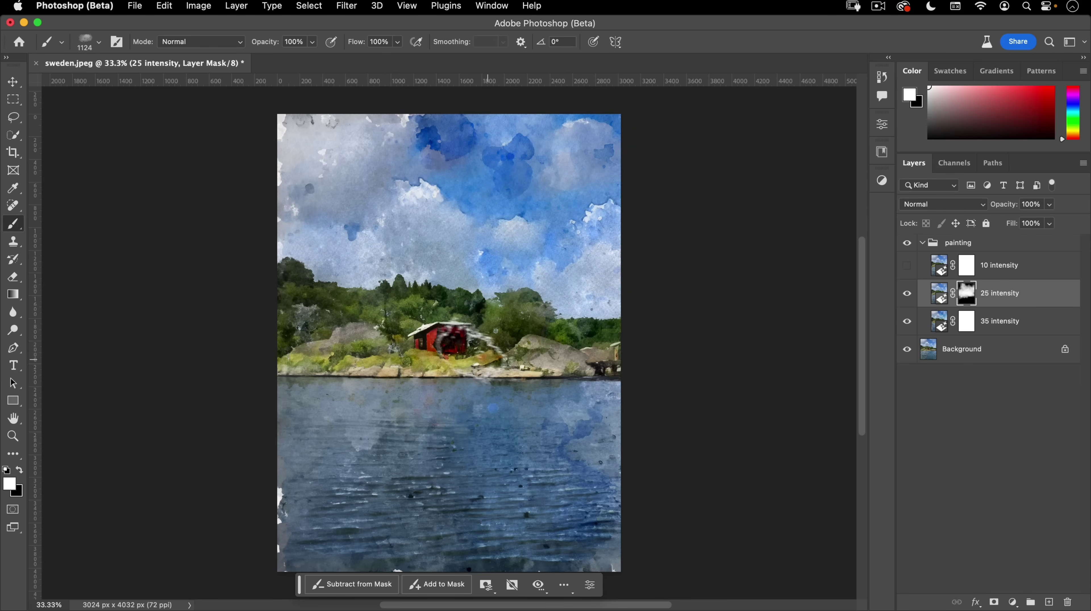
pyautogui.moveTo(435, 360)
pyautogui.mouseDown()
pyautogui.moveTo(454, 381)
pyautogui.moveTo(358, 395)
pyautogui.moveTo(674, 254)
pyautogui.moveTo(354, 409)
pyautogui.moveTo(629, 323)
pyautogui.moveTo(535, 427)
pyautogui.moveTo(658, 452)
pyautogui.mouseUp()
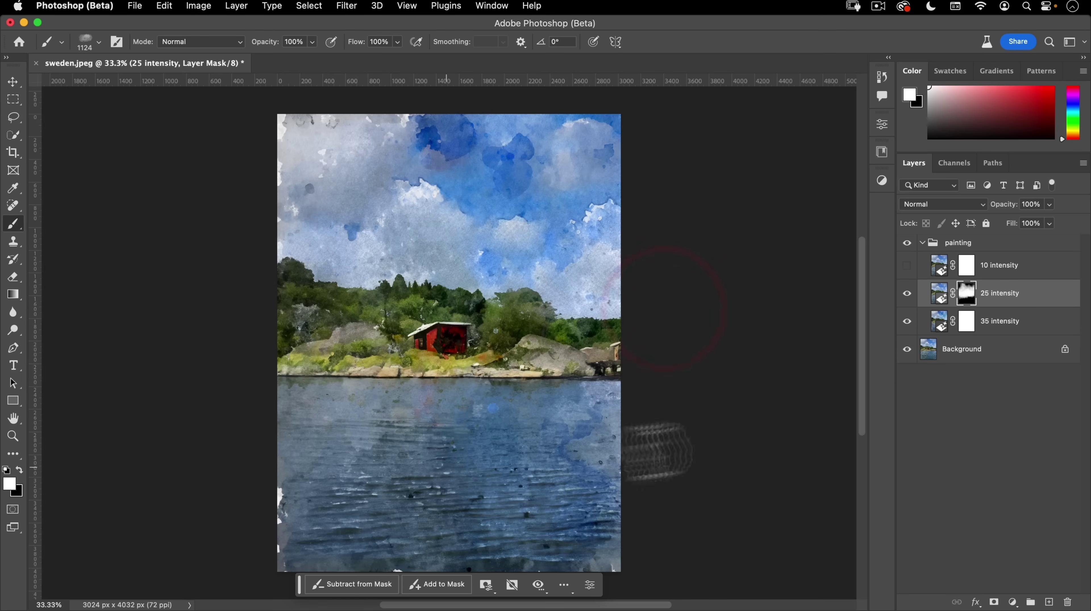
# Show the 10 intensity layer and invert its layer mask to black
pyautogui.click(906, 270)
pyautogui.click(937, 264)
pyautogui.click(966, 266)
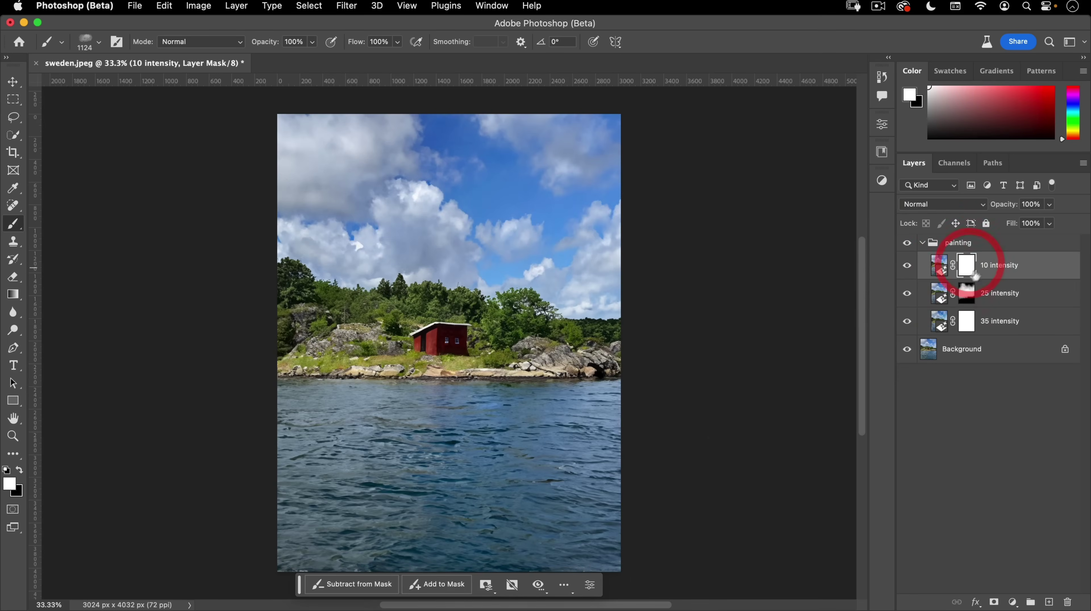
pyautogui.click(881, 124)
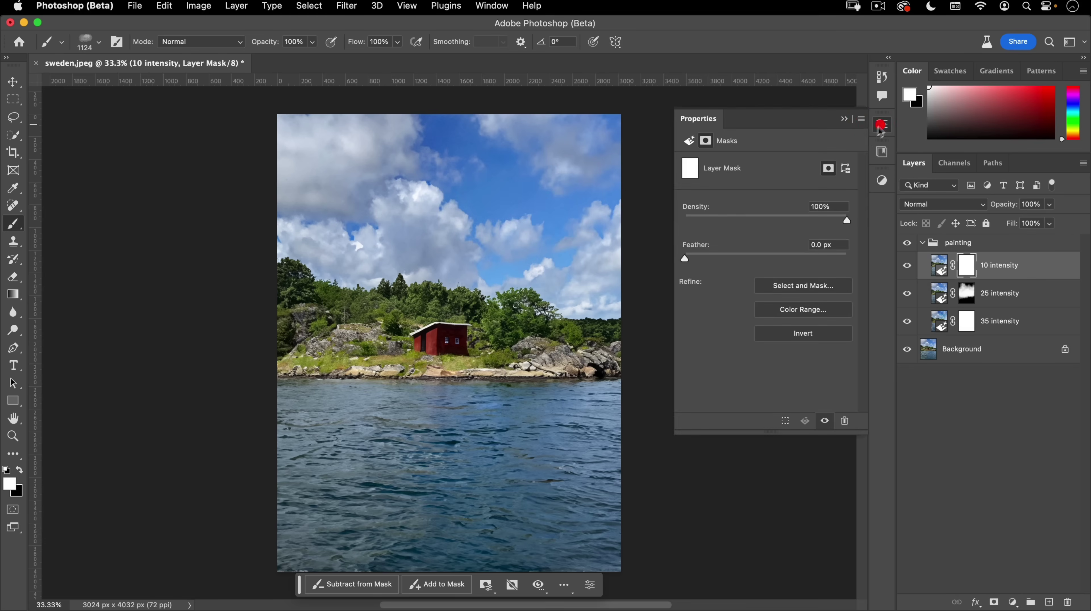
pyautogui.click(803, 333)
# Restore white as the foreground color and paint over the red cabin on the 10 intensity mask with a 499 px brush
pyautogui.click(963, 266)
pyautogui.moveTo(430, 351); pyautogui.dragTo(415, 351)
pyautogui.click(962, 269)
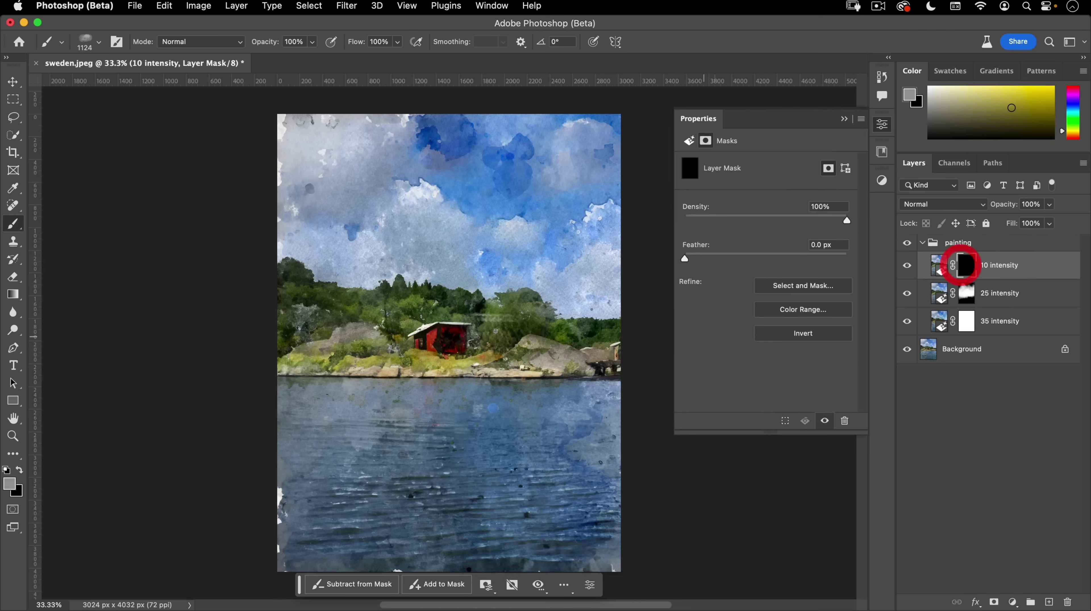
pyautogui.press('x')
pyautogui.press('d')
pyautogui.press('x')
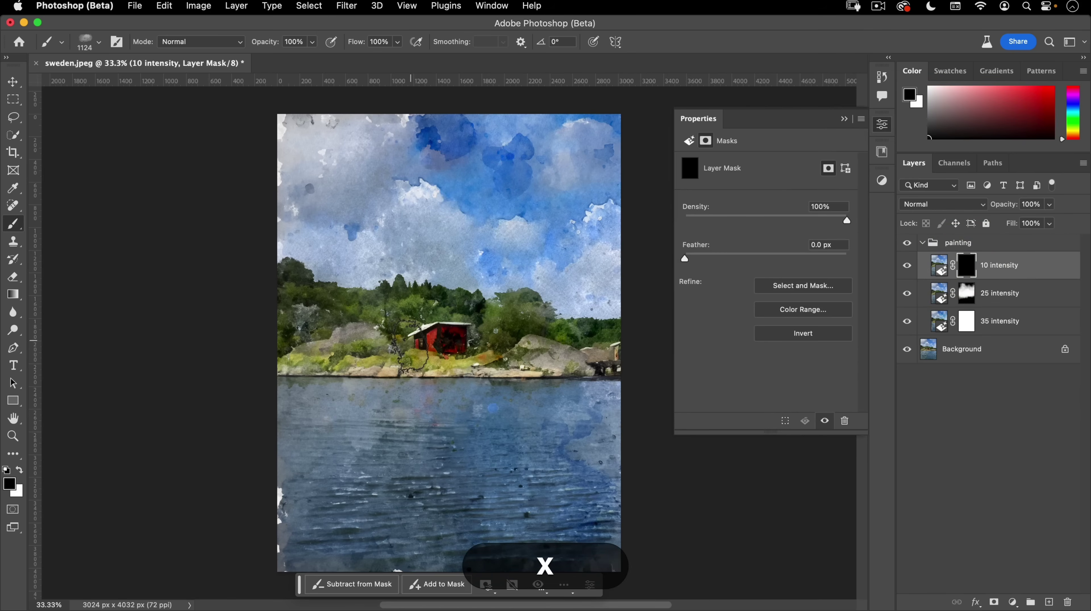
pyautogui.moveTo(435, 330); pyautogui.dragTo(370, 334)
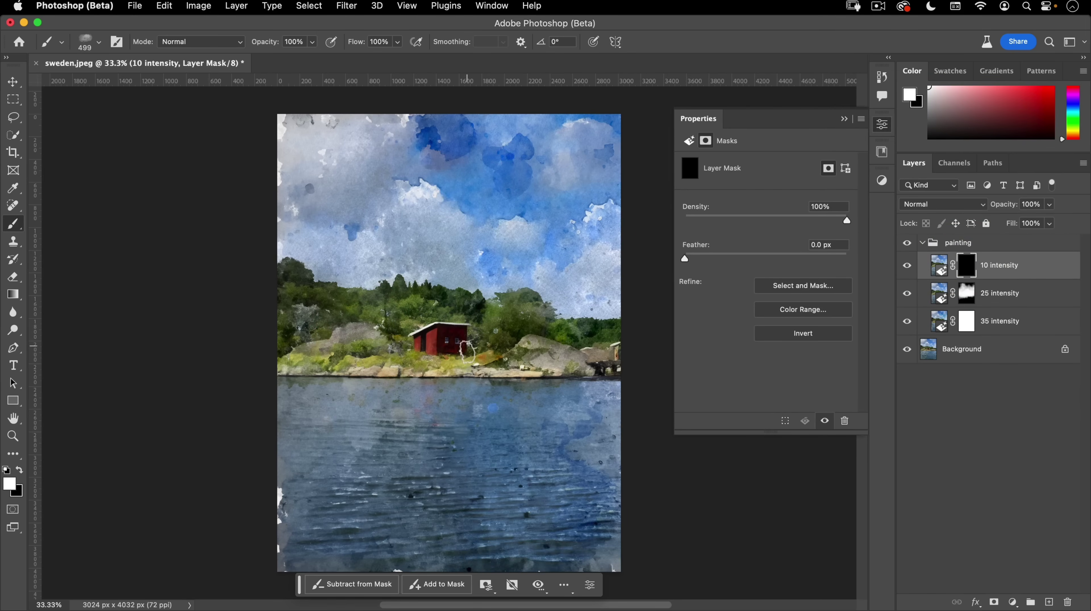
pyautogui.moveTo(449, 340)
pyautogui.mouseDown()
pyautogui.moveTo(438, 353)
pyautogui.moveTo(482, 321)
pyautogui.moveTo(492, 334)
pyautogui.mouseUp()
pyautogui.click(398, 336)
pyautogui.click(393, 342)
pyautogui.click(476, 344)
# Toggle the painting group's visibility repeatedly to compare the painted result with the original photo
pyautogui.click(907, 242)
pyautogui.click(907, 242)
pyautogui.click(907, 243)
pyautogui.click(908, 243)
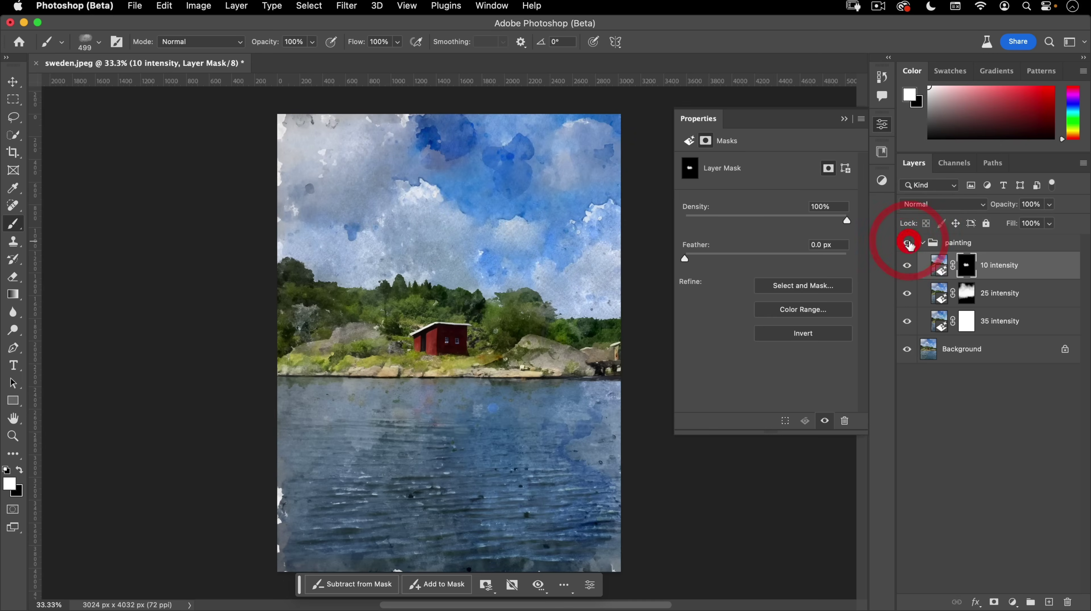
pyautogui.click(907, 242)
pyautogui.click(907, 242)
pyautogui.click(907, 243)
pyautogui.click(907, 243)
pyautogui.click(908, 242)
pyautogui.click(908, 243)
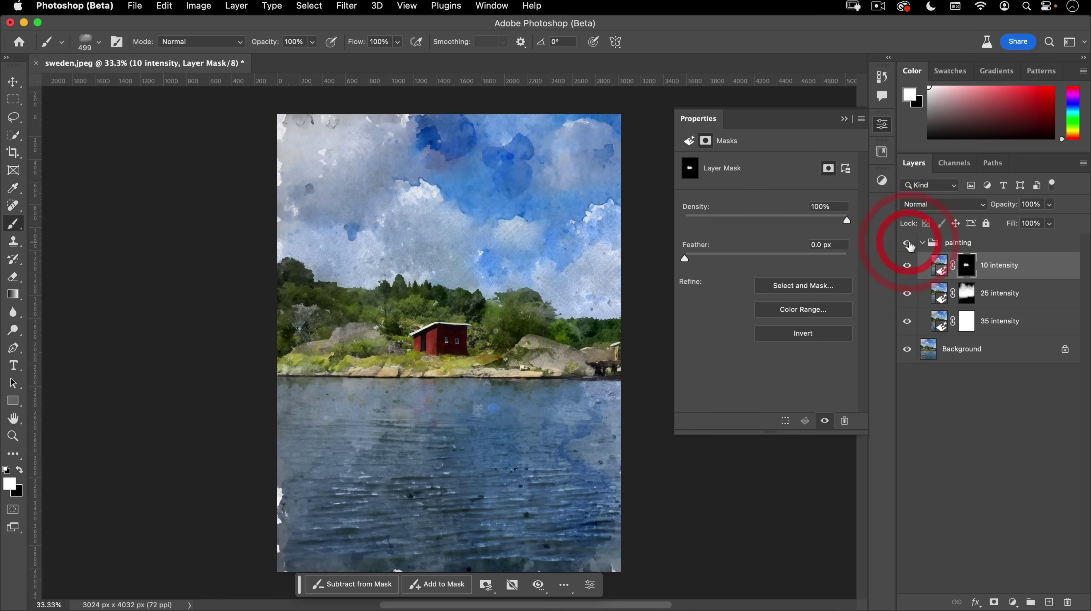
# Close the mask properties and collapse the painting group
pyautogui.click(882, 124)
pyautogui.press('v')
pyautogui.press('space')
pyautogui.moveTo(461, 310)
pyautogui.mouseDown()
pyautogui.moveTo(460, 286)
pyautogui.moveTo(459, 298)
pyautogui.mouseUp()
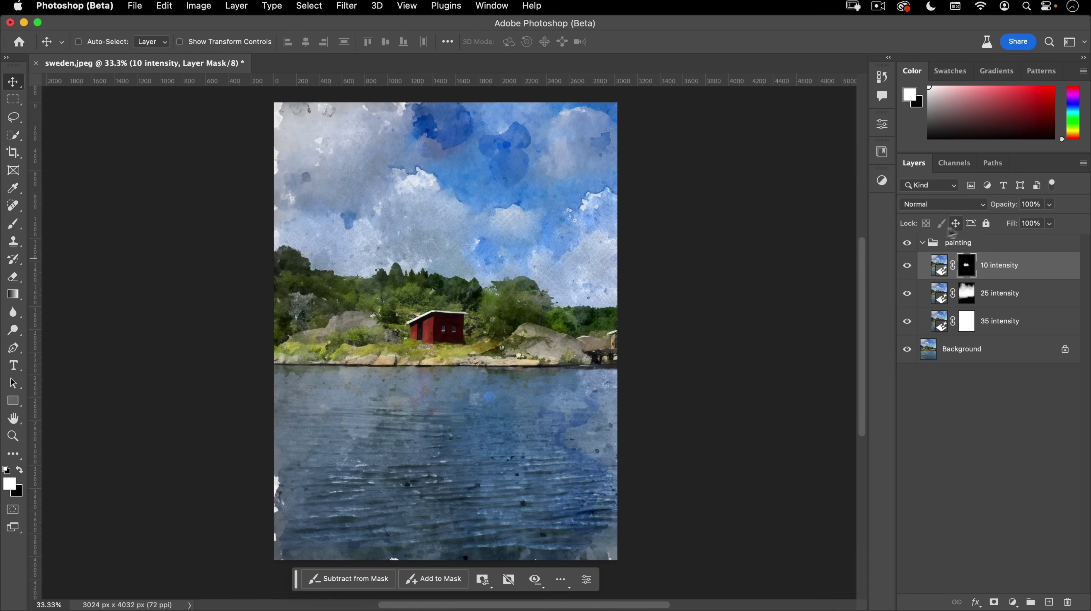
pyautogui.click(923, 243)
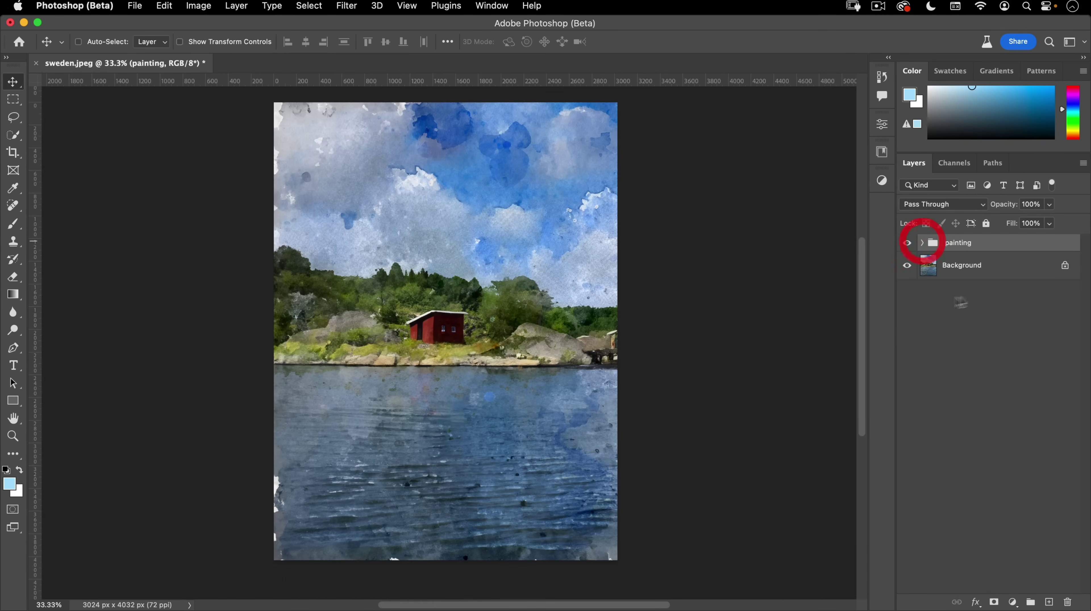
# Add a Pattern fill layer above Background using the off-white canvas texture from Nucly Patterns
pyautogui.click(957, 268)
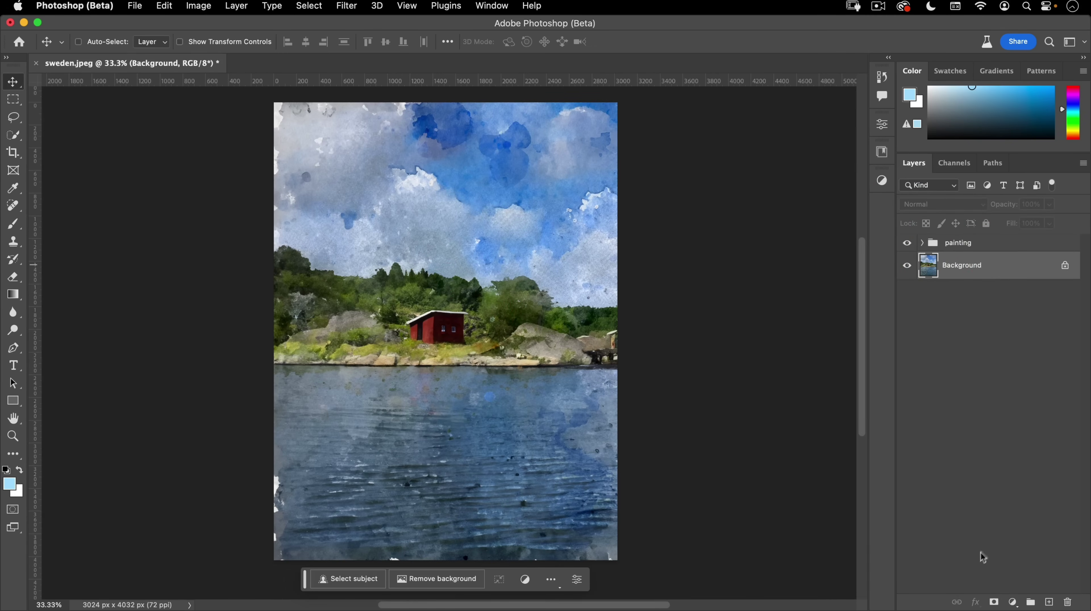
pyautogui.click(1012, 602)
pyautogui.click(1025, 427)
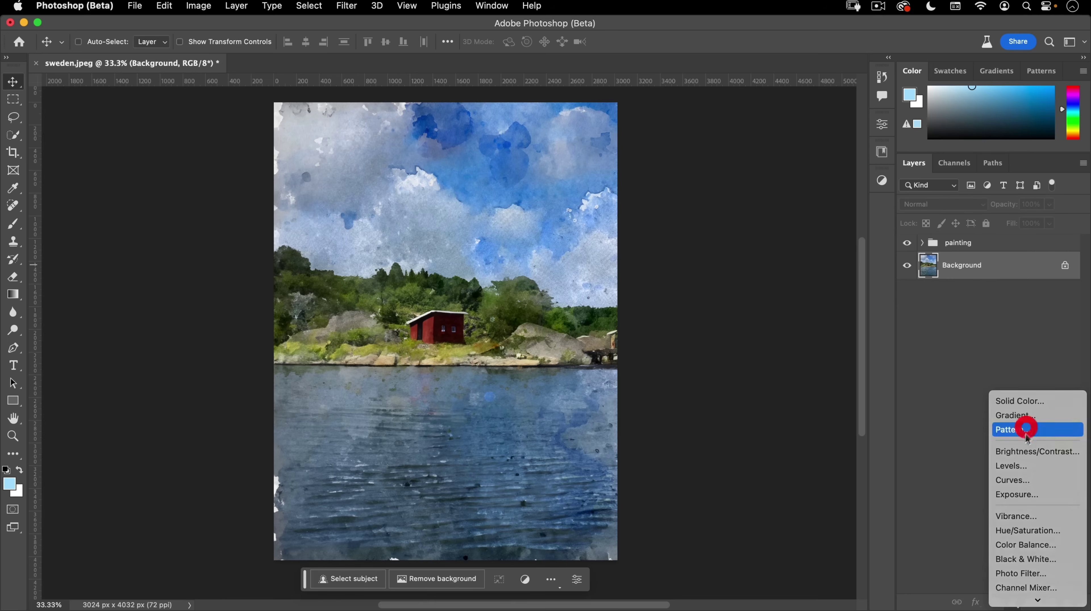
pyautogui.click(675, 191)
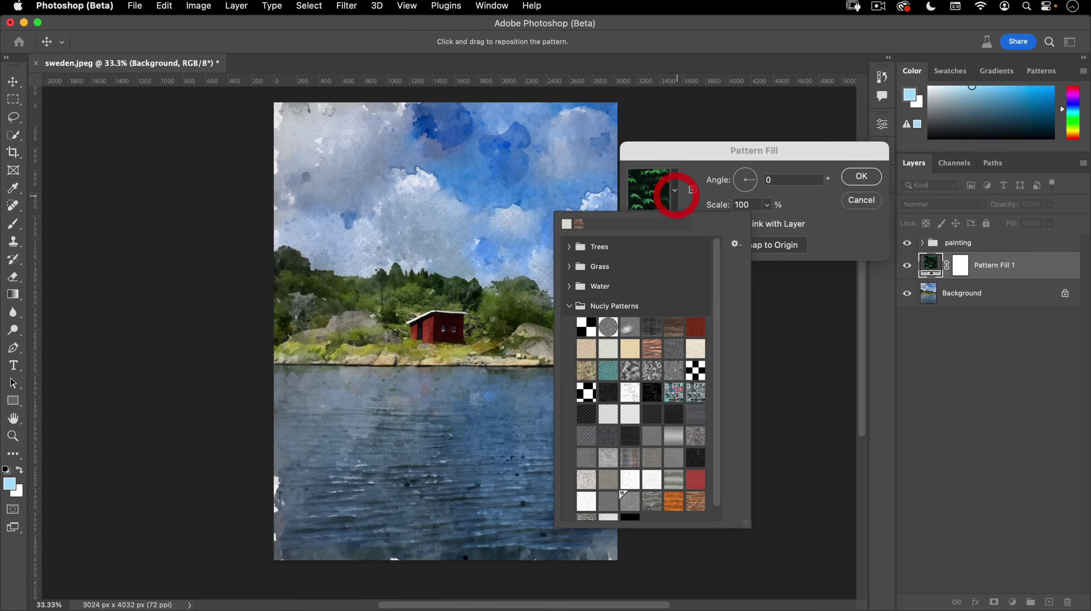
pyautogui.click(606, 349)
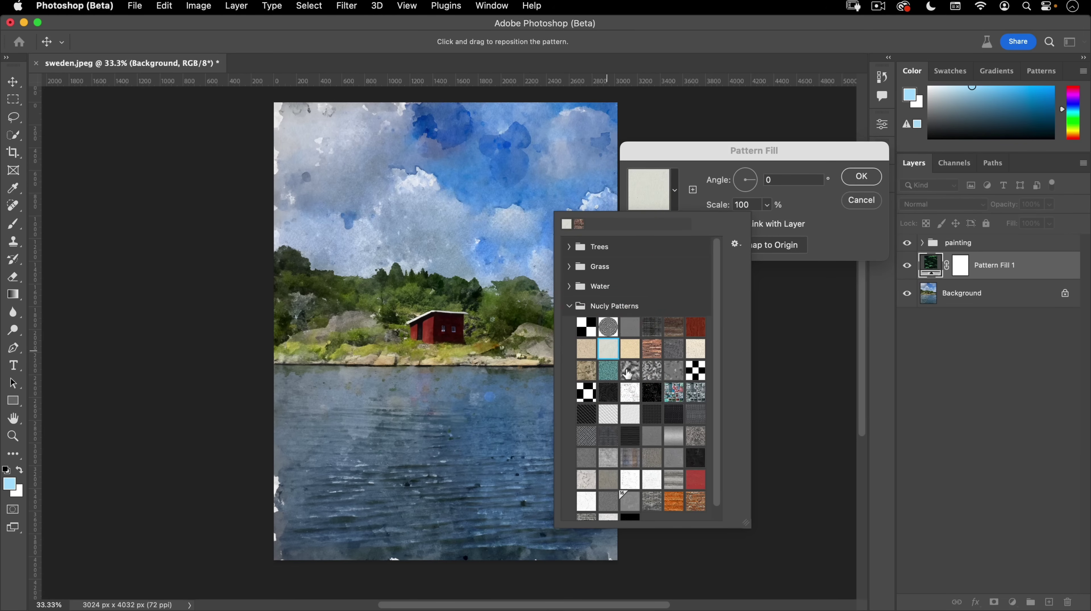
pyautogui.click(863, 176)
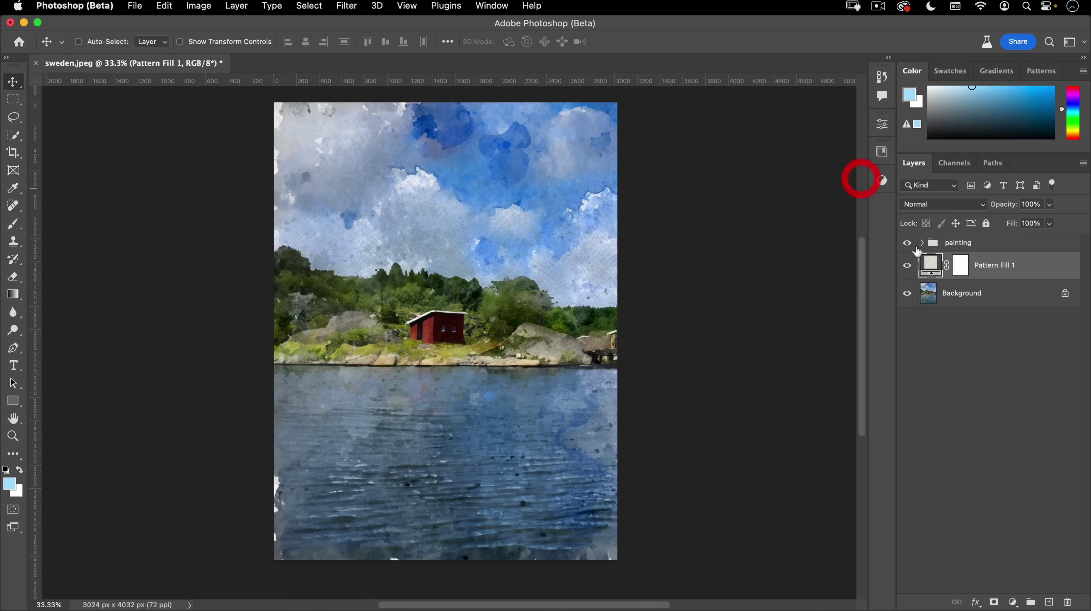
# Set the Pattern Fill 1 scale to 90% with the painting group hidden, and show the group again
pyautogui.click(906, 243)
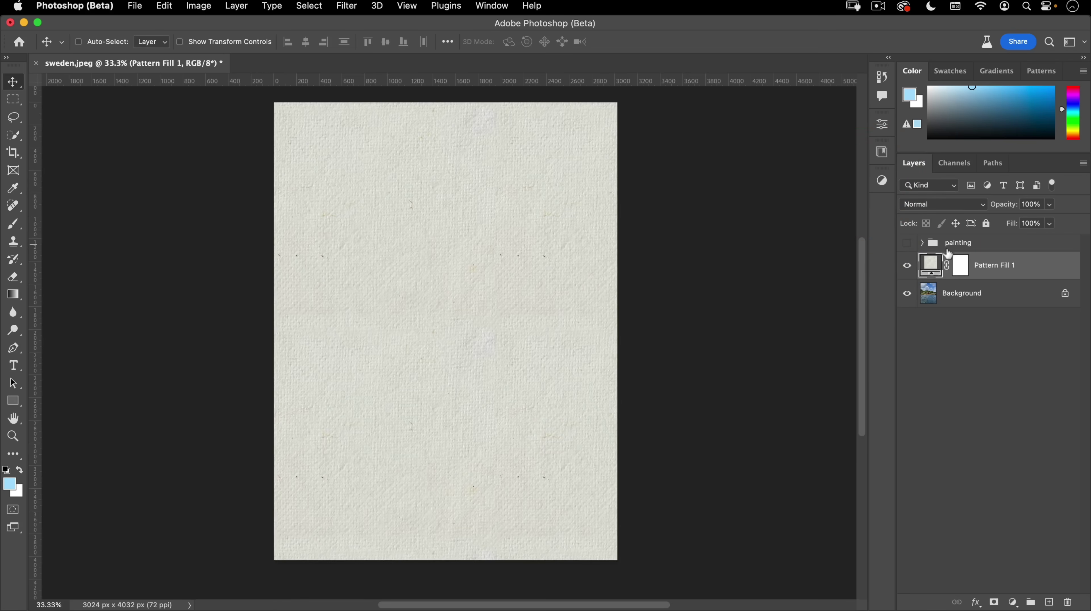
pyautogui.doubleClick(930, 268)
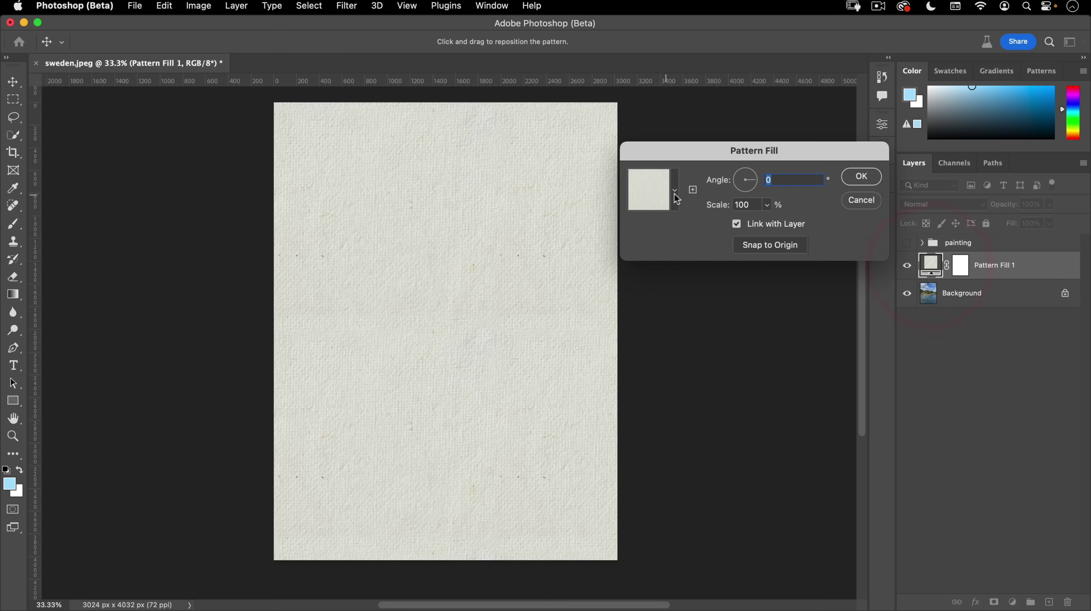
pyautogui.moveTo(756, 203); pyautogui.dragTo(607, 192)
pyautogui.write('90')
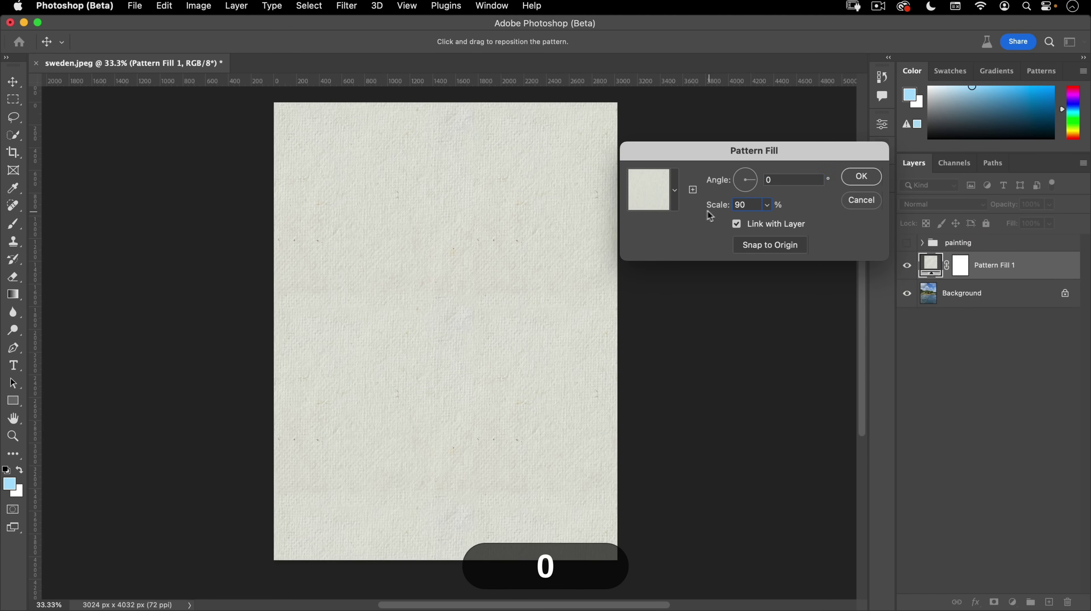
pyautogui.click(861, 177)
pyautogui.click(907, 242)
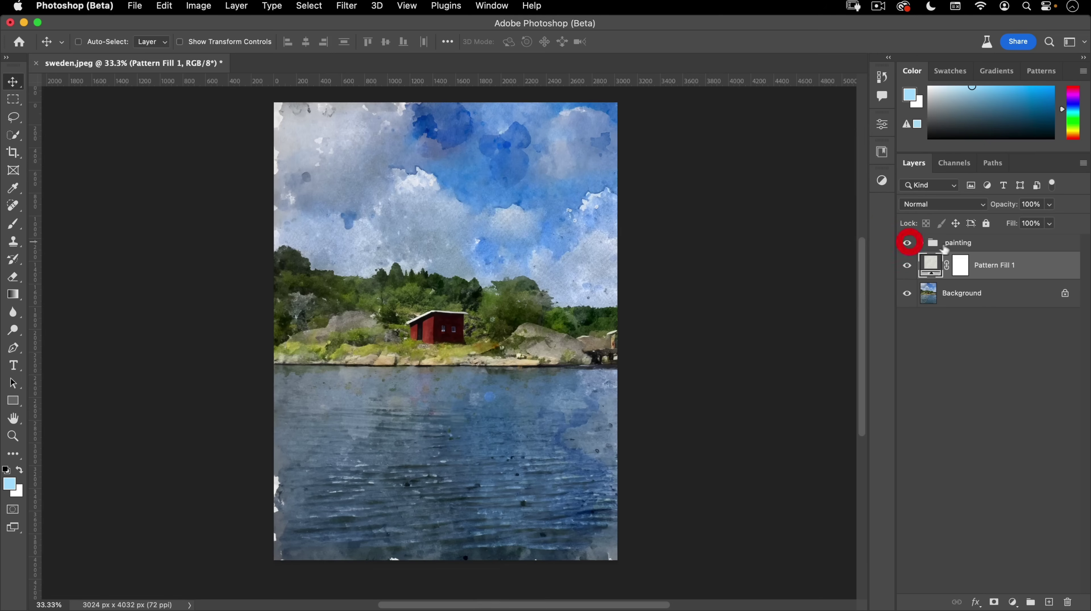
# Set the painting group's blend mode to Multiply and toggle its visibility to compare it with the canvas texture
pyautogui.click(939, 244)
pyautogui.click(926, 206)
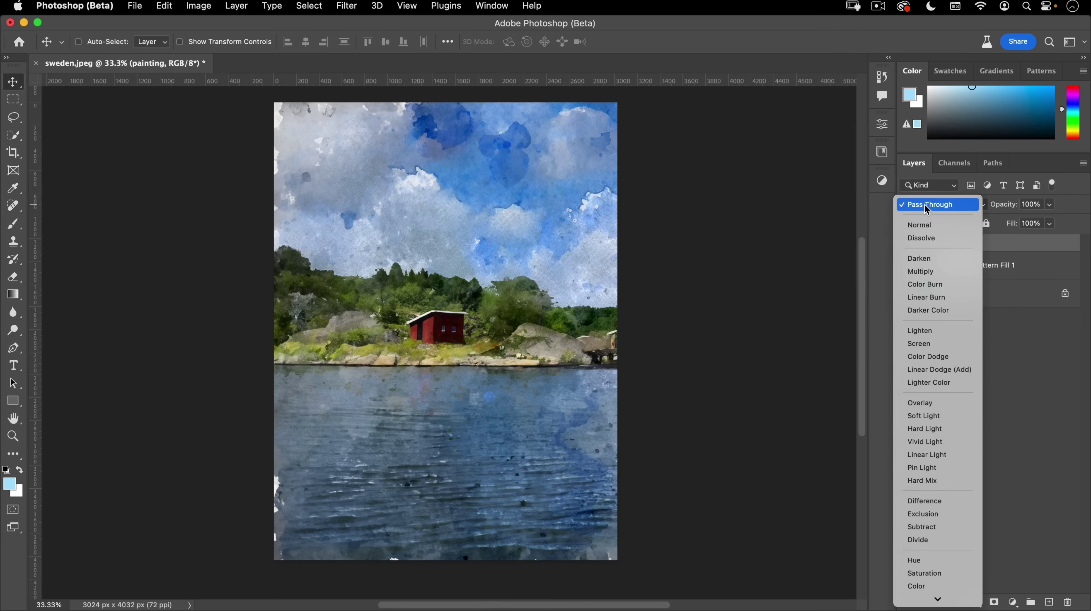
pyautogui.click(931, 273)
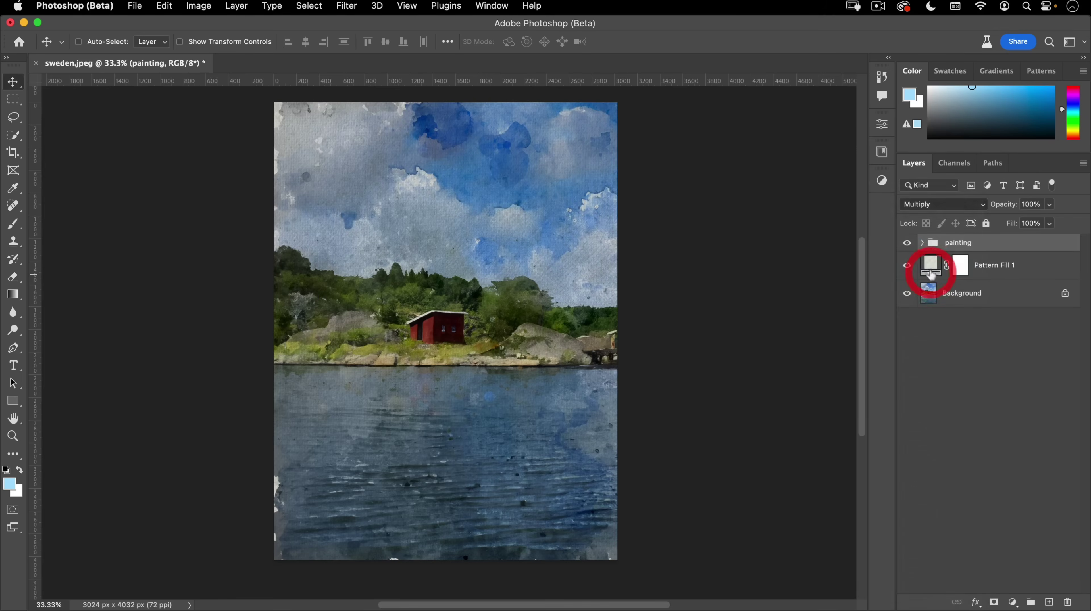
pyautogui.click(906, 242)
pyautogui.click(906, 243)
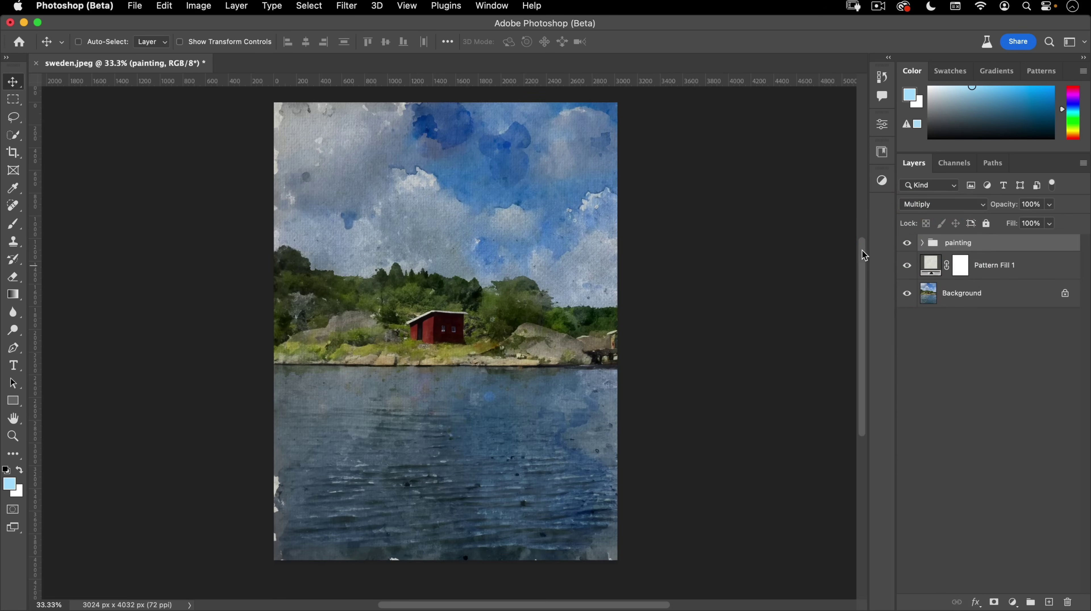
# Add a black mask to the painting group and reveal its middle with the white watercolor_1 brush at 3653 px
pyautogui.keyDown('alt'); pyautogui.click(993, 603); pyautogui.keyUp('alt')
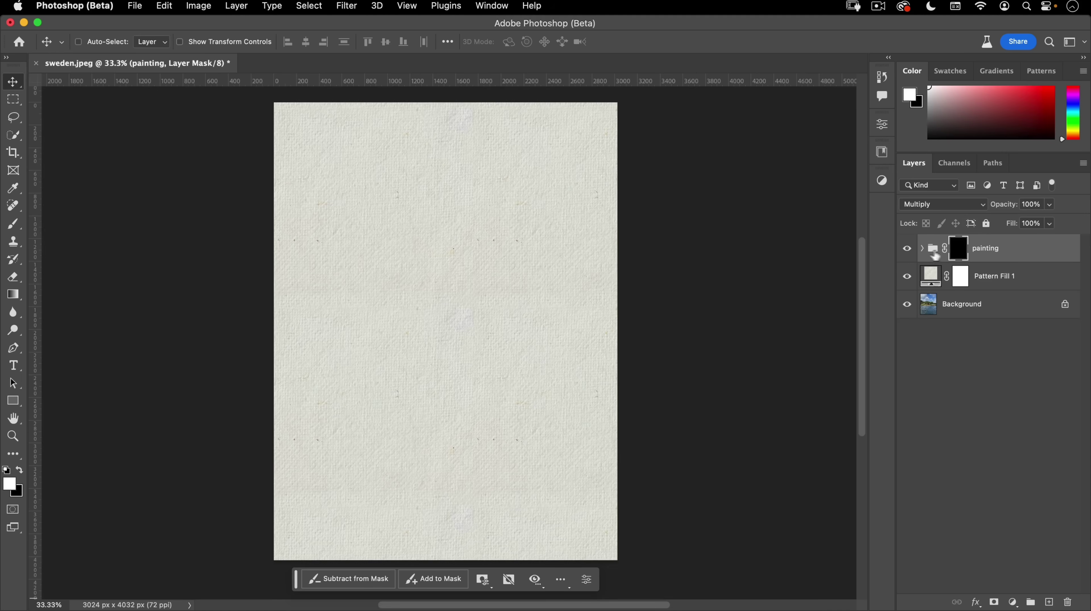
pyautogui.click(12, 224)
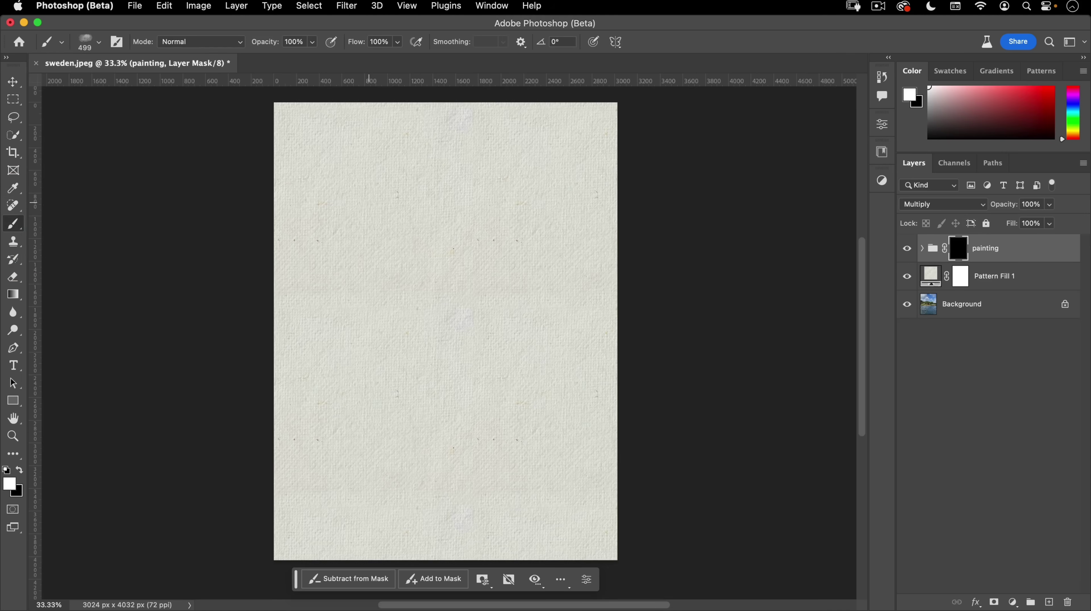
pyautogui.rightClick(370, 197)
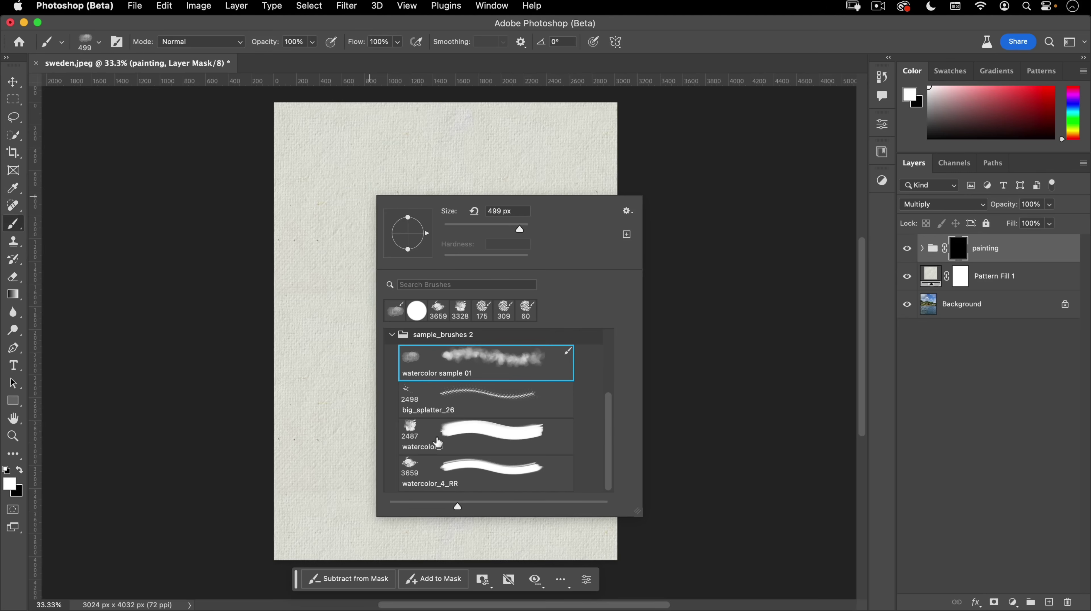
pyautogui.click(413, 433)
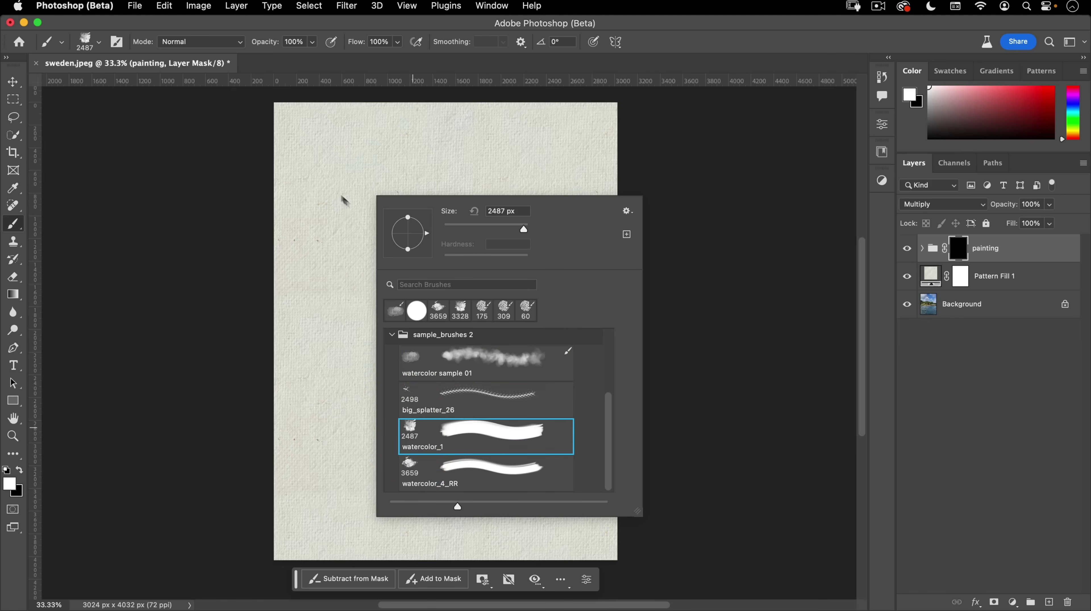
pyautogui.click(198, 64)
pyautogui.moveTo(416, 338)
pyautogui.mouseDown()
pyautogui.moveTo(464, 337)
pyautogui.moveTo(452, 307)
pyautogui.moveTo(488, 304)
pyautogui.moveTo(471, 324)
pyautogui.mouseUp()
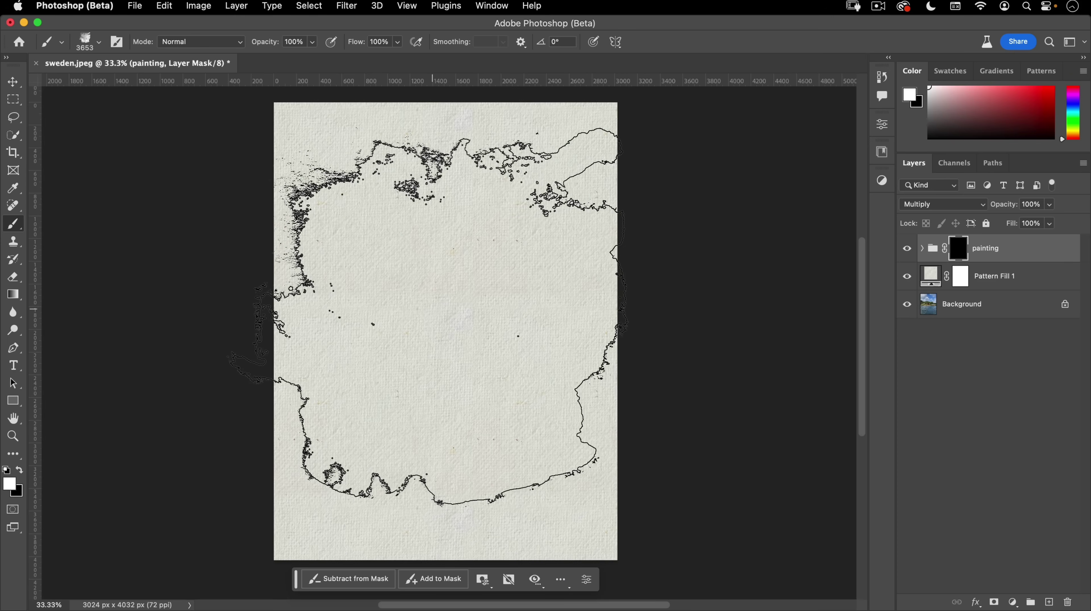
pyautogui.click(428, 316)
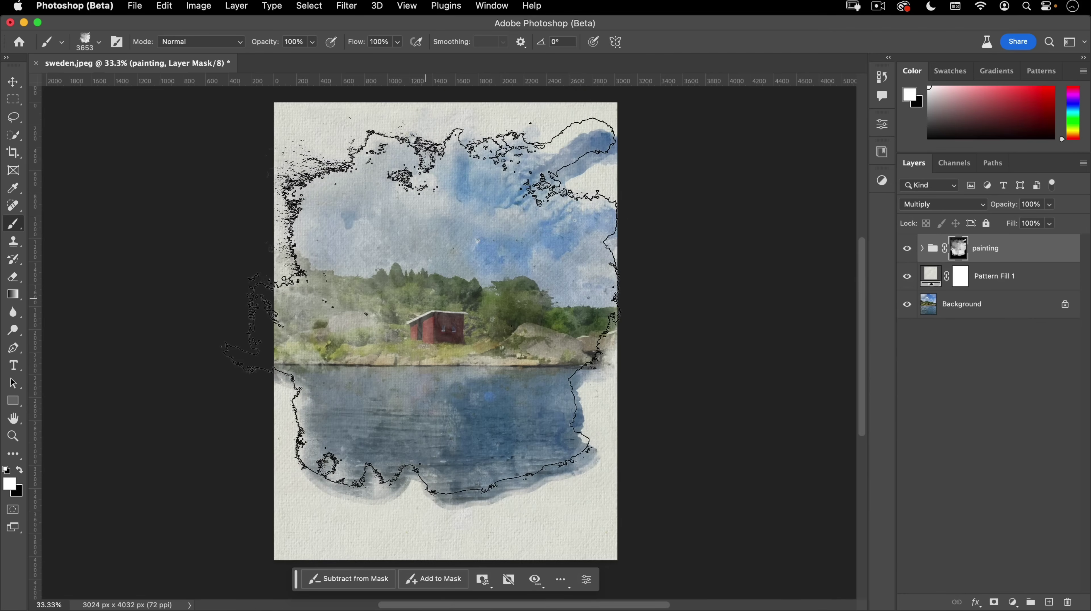
# Reveal more of the sky and shoreline on the group mask with the watercolor_4_RR brush at 4435 px
pyautogui.rightClick(426, 297)
pyautogui.click(465, 563)
pyautogui.moveTo(363, 209); pyautogui.dragTo(399, 206)
pyautogui.moveTo(434, 305); pyautogui.dragTo(485, 304)
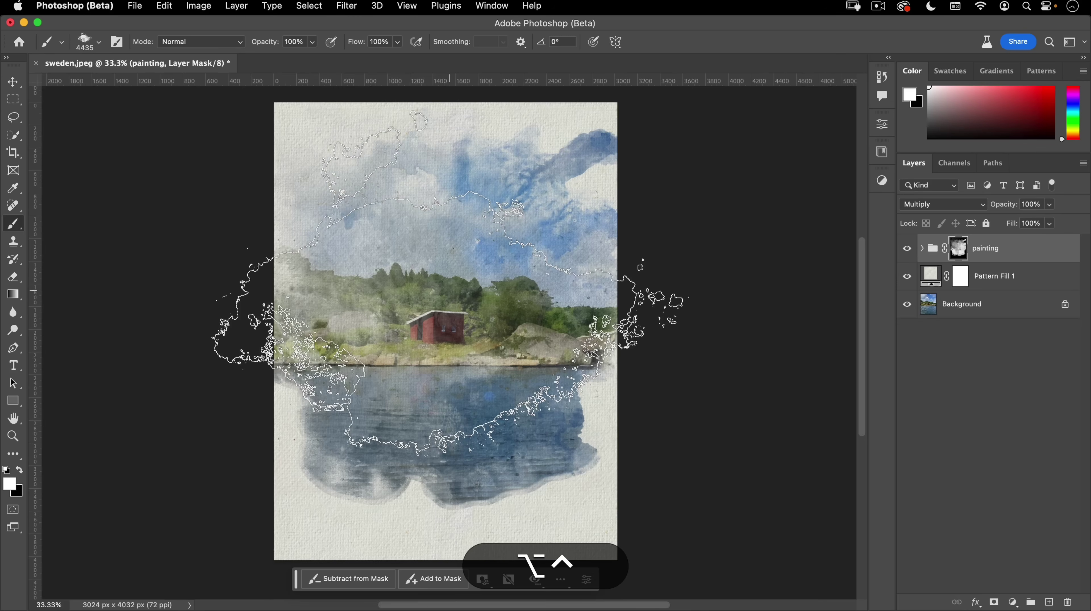
pyautogui.click(450, 283)
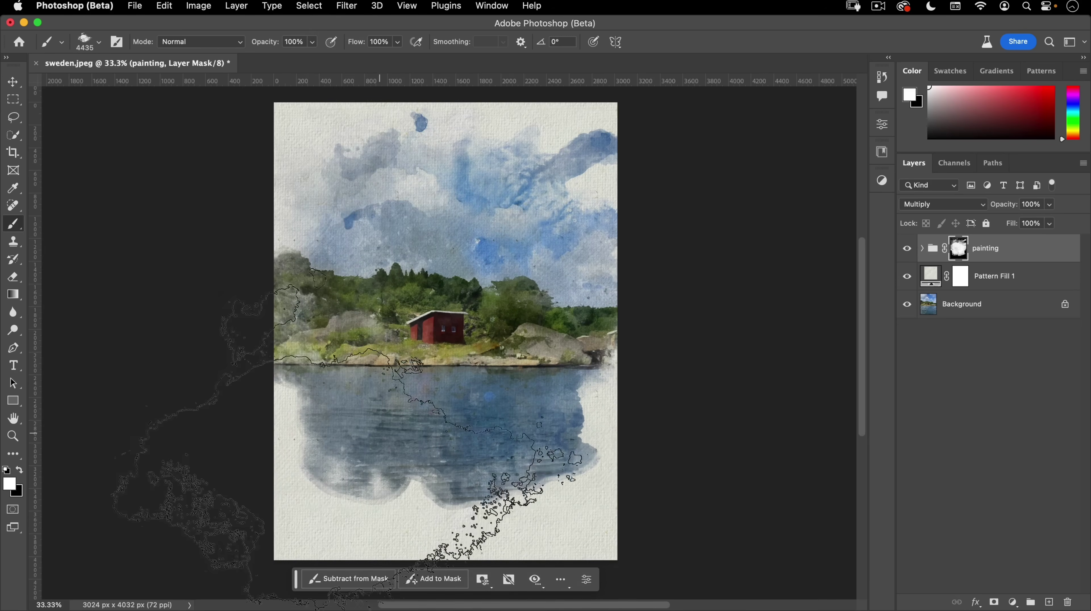
# Reveal the lower-left water on the group mask in white with the watercolor sample 01 brush
pyautogui.rightClick(370, 293)
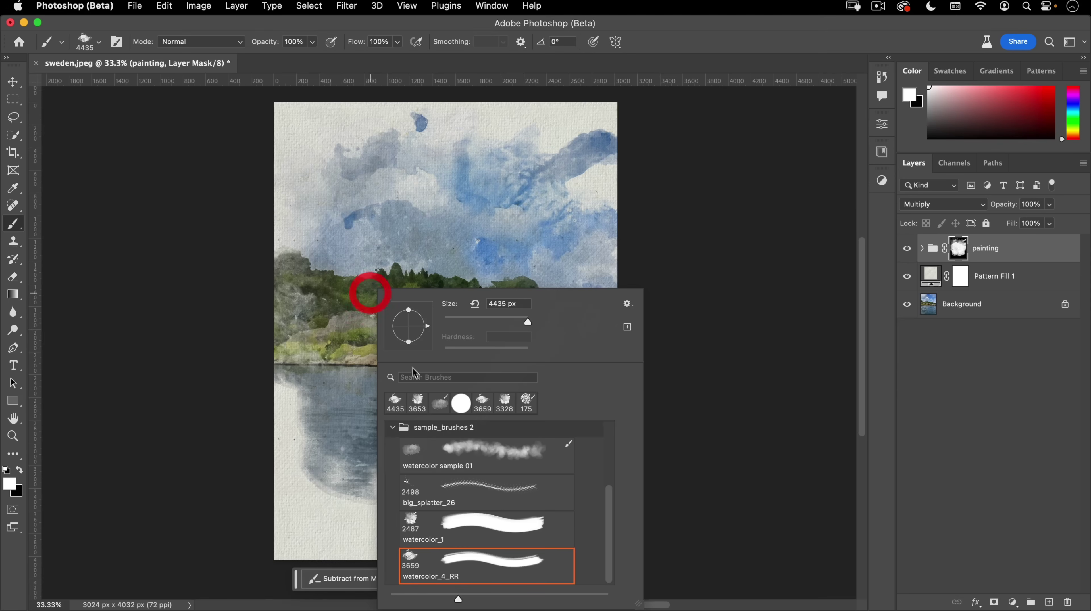
pyautogui.click(474, 457)
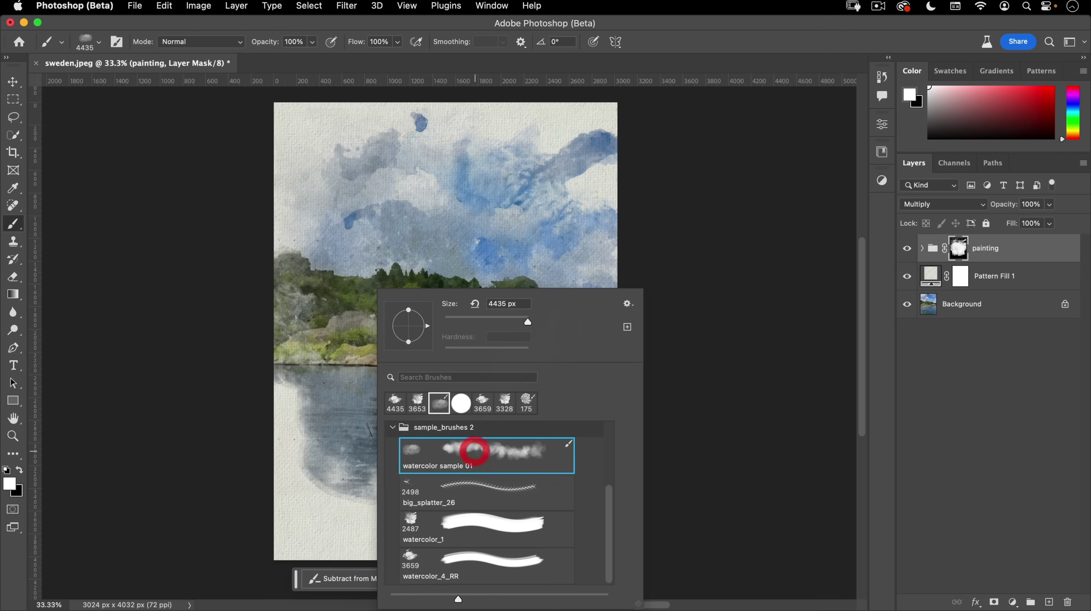
pyautogui.press('Return')
pyautogui.click(415, 490)
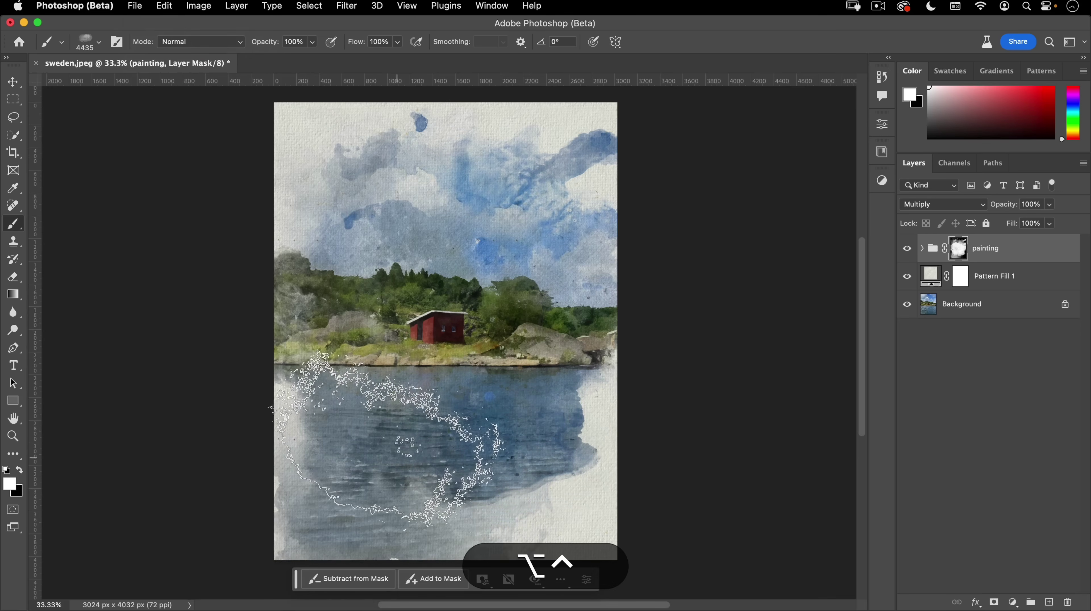
pyautogui.click(419, 460)
# Paint black on the group mask with the brush at 1215 px to fade the water's bottom edge into the canvas
pyautogui.press('x')
pyautogui.moveTo(509, 448); pyautogui.dragTo(148, 450)
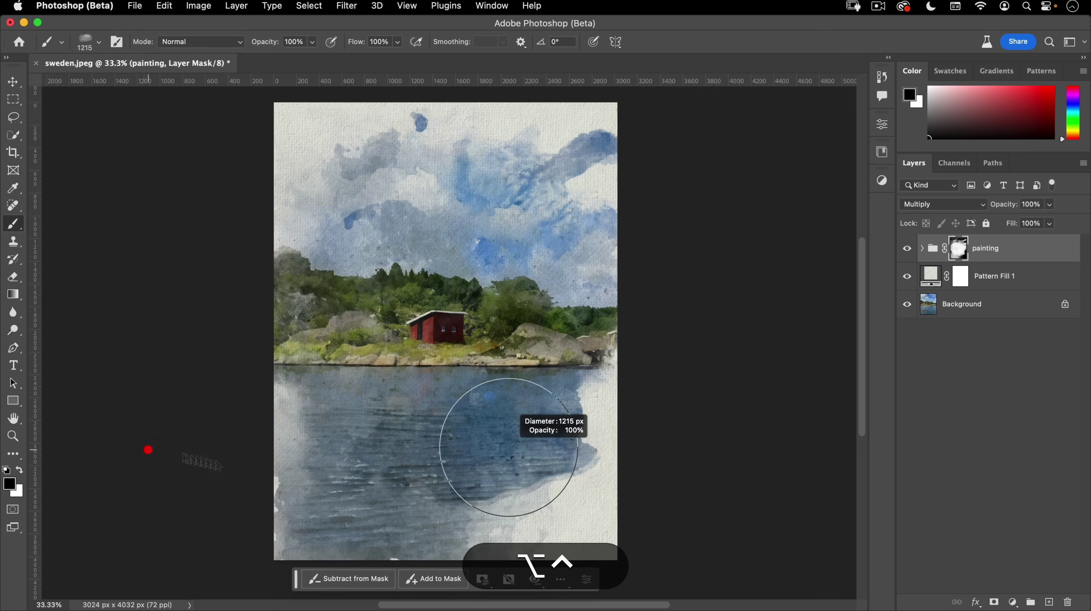
pyautogui.moveTo(547, 449); pyautogui.dragTo(529, 529)
pyautogui.moveTo(445, 471); pyautogui.dragTo(403, 529)
pyautogui.click(300, 497)
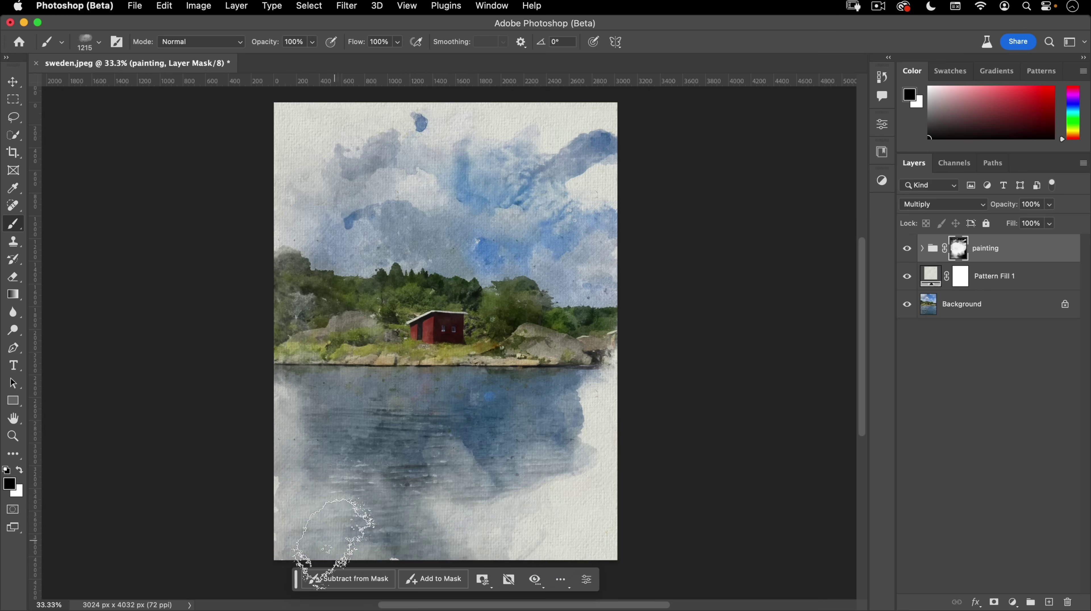
pyautogui.click(462, 550)
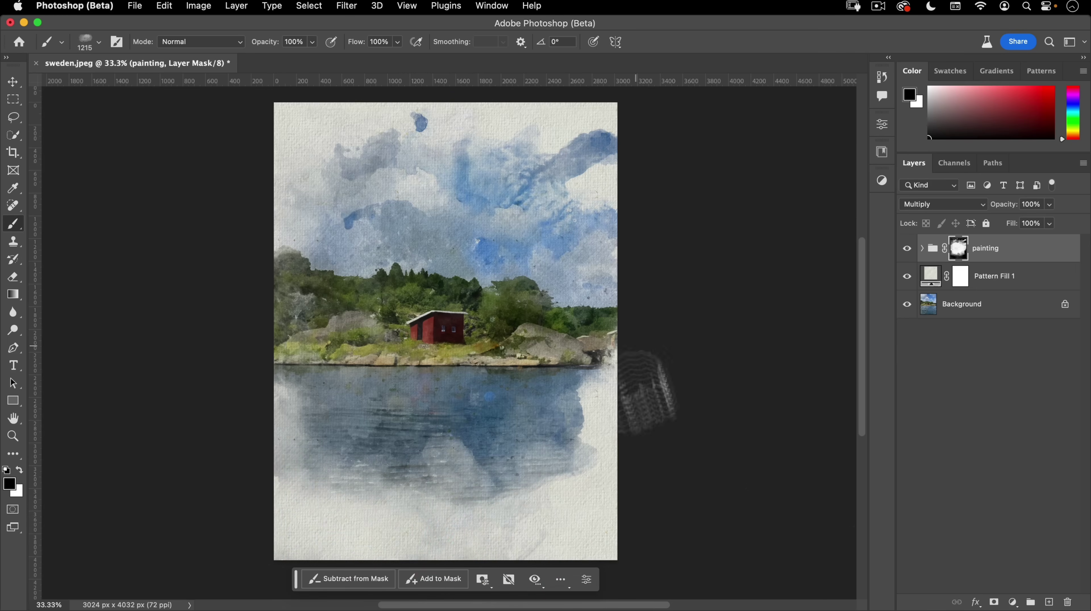
# Add a new layer and stamp the big_splatter_26 brush near the sky's left edge in red sampled from the cabin
pyautogui.click(1048, 603)
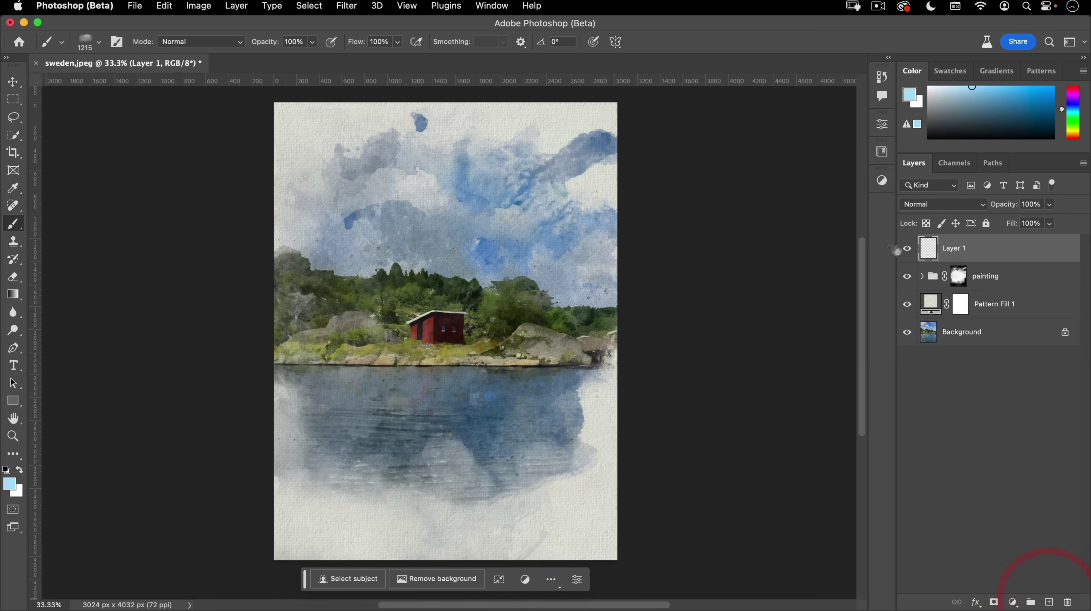
pyautogui.keyDown('alt'); pyautogui.click(440, 316); pyautogui.keyUp('alt')
pyautogui.moveTo(436, 321); pyautogui.dragTo(429, 322)
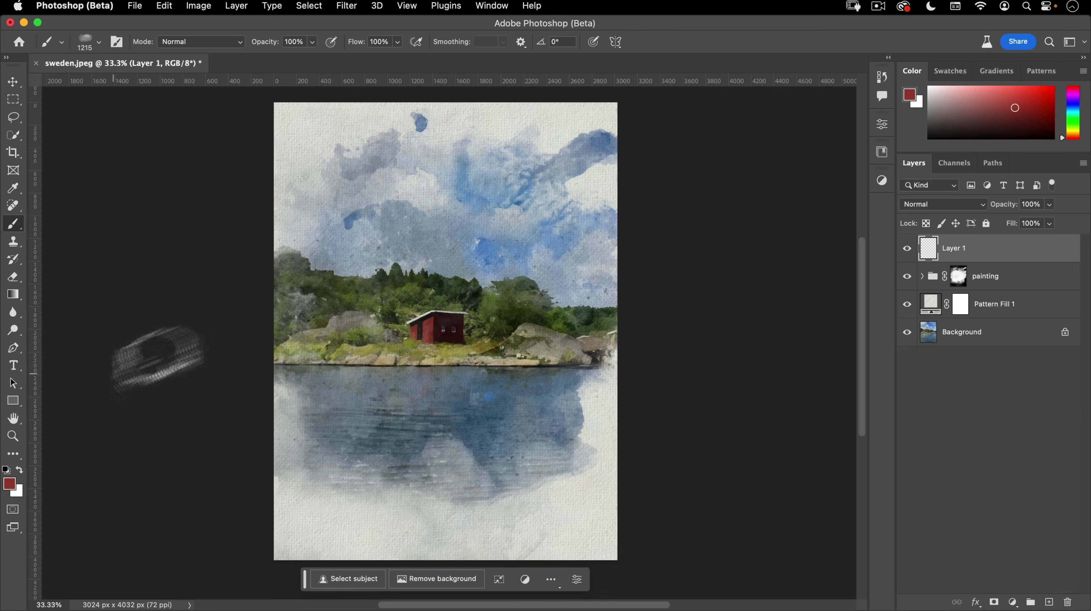
pyautogui.rightClick(325, 218)
pyautogui.click(367, 416)
pyautogui.click(328, 197)
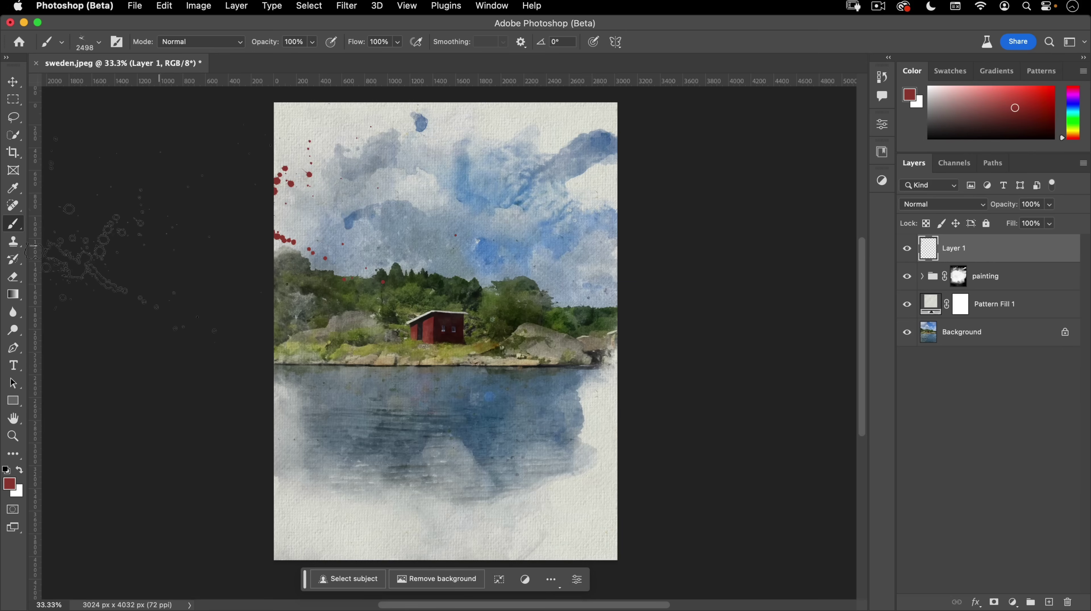
# Move the red splatter down over the lower-left edge of the water
pyautogui.press('v')
pyautogui.moveTo(352, 392); pyautogui.dragTo(357, 590)
pyautogui.moveTo(396, 552); pyautogui.dragTo(450, 530)
pyautogui.moveTo(471, 313); pyautogui.dragTo(353, 353)
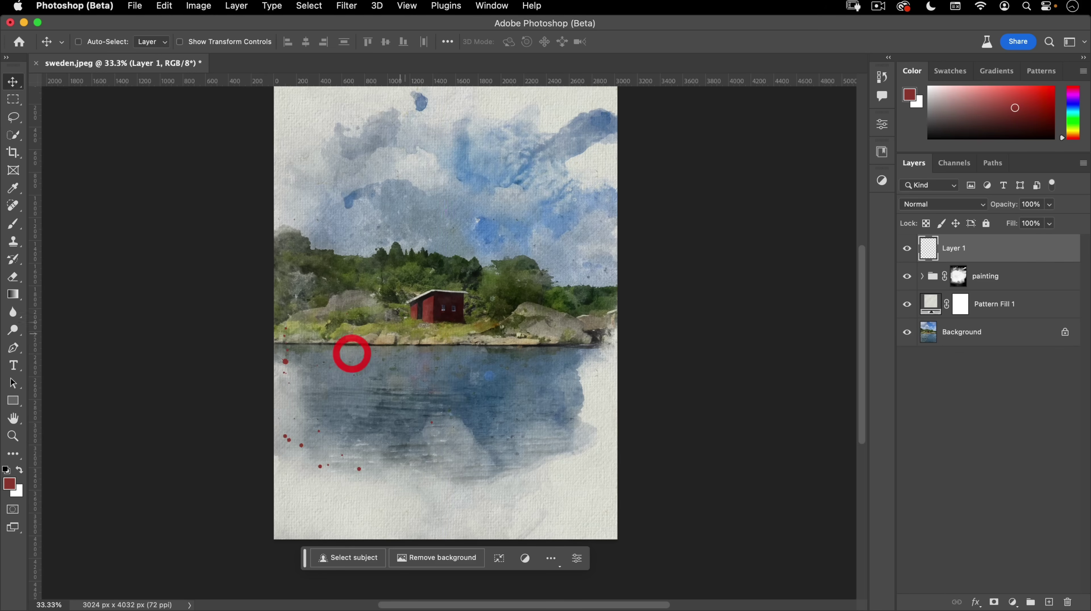
pyautogui.press('space')
pyautogui.scroll(2, 434, 443)
pyautogui.click(437, 446)
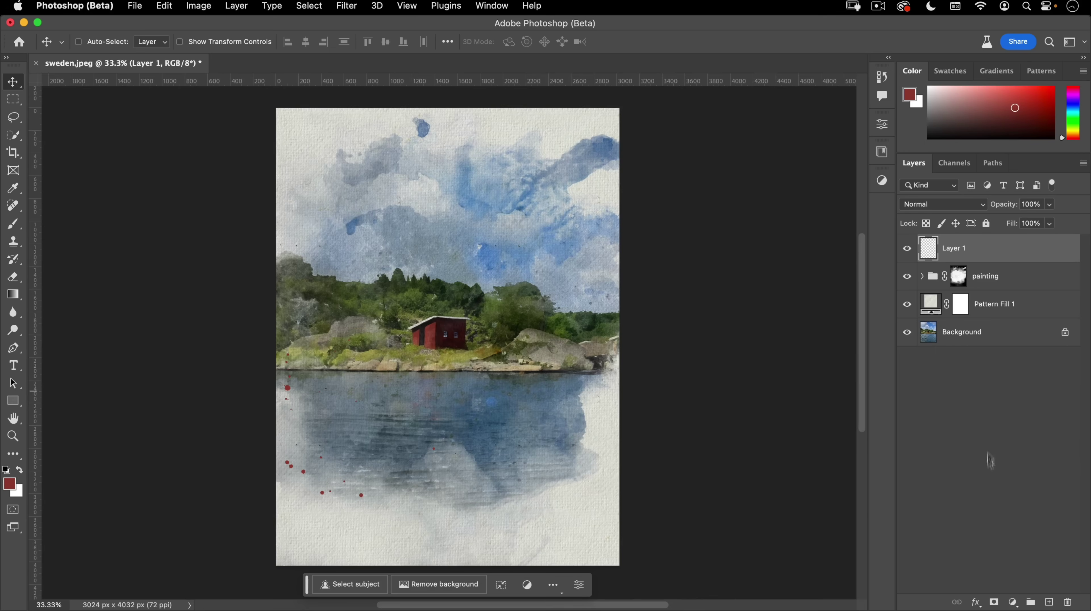
# Add another layer and stamp the splatter brush on it in a blue sampled from the sky
pyautogui.click(1050, 602)
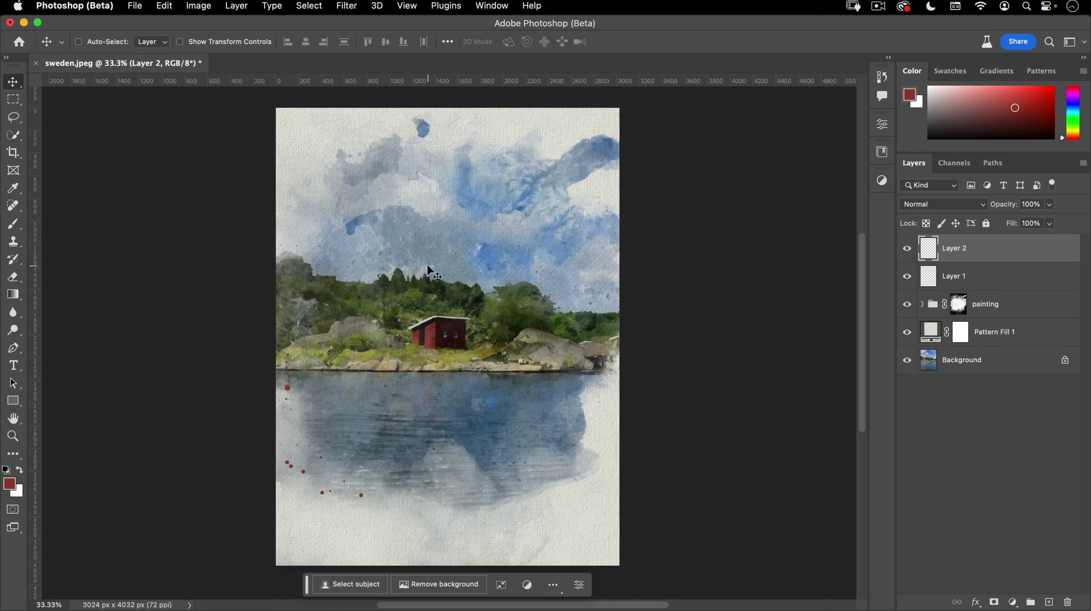
pyautogui.press('b')
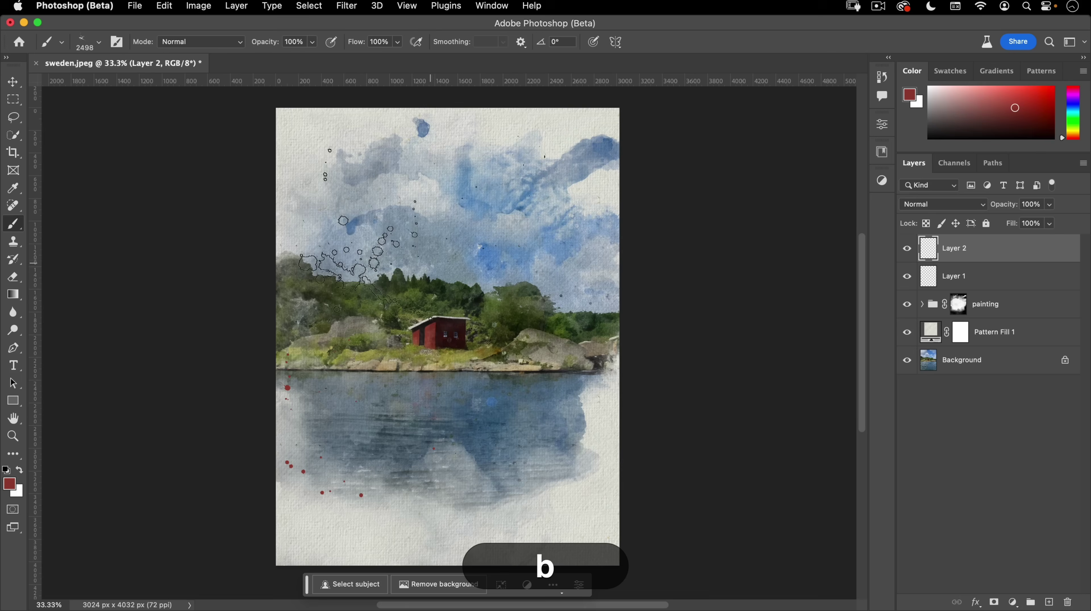
pyautogui.keyDown('alt'); pyautogui.click(505, 252); pyautogui.keyUp('alt')
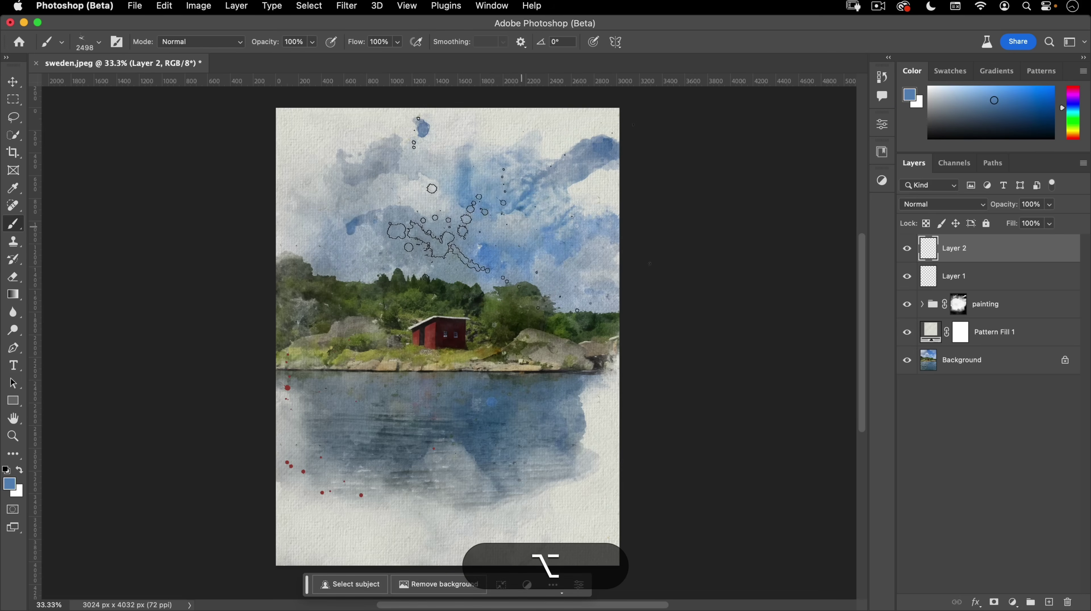
pyautogui.click(456, 268)
# Rotate the blue splatter about -118° and position it over the sky's right edge
pyautogui.press('v')
pyautogui.moveTo(483, 314); pyautogui.dragTo(542, 303)
pyautogui.press('super+t')
pyautogui.moveTo(697, 257); pyautogui.dragTo(482, 202)
pyautogui.moveTo(529, 347); pyautogui.dragTo(614, 229)
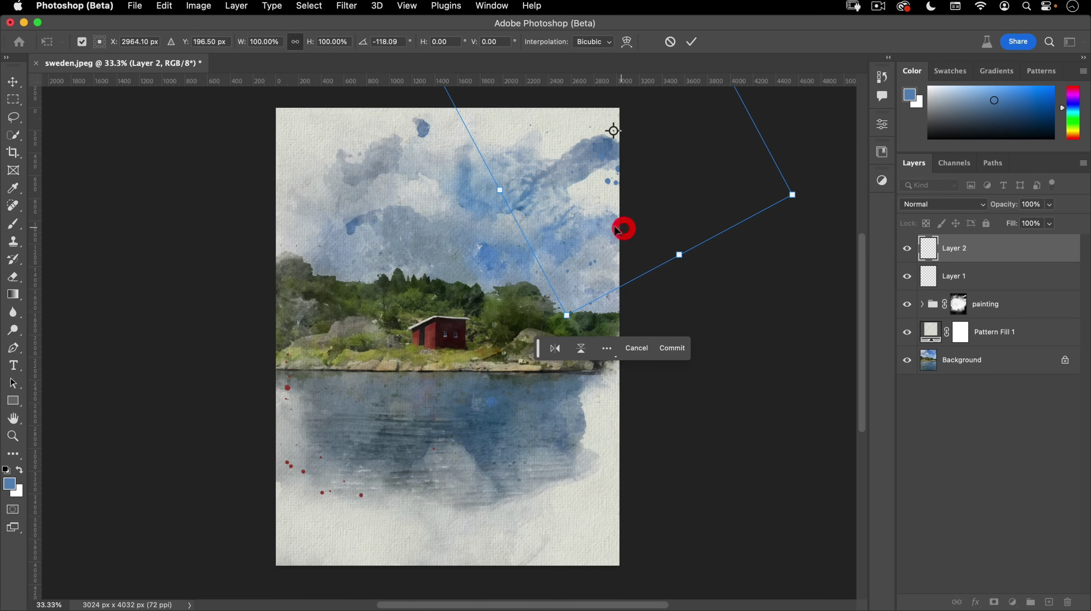
pyautogui.doubleClick(592, 210)
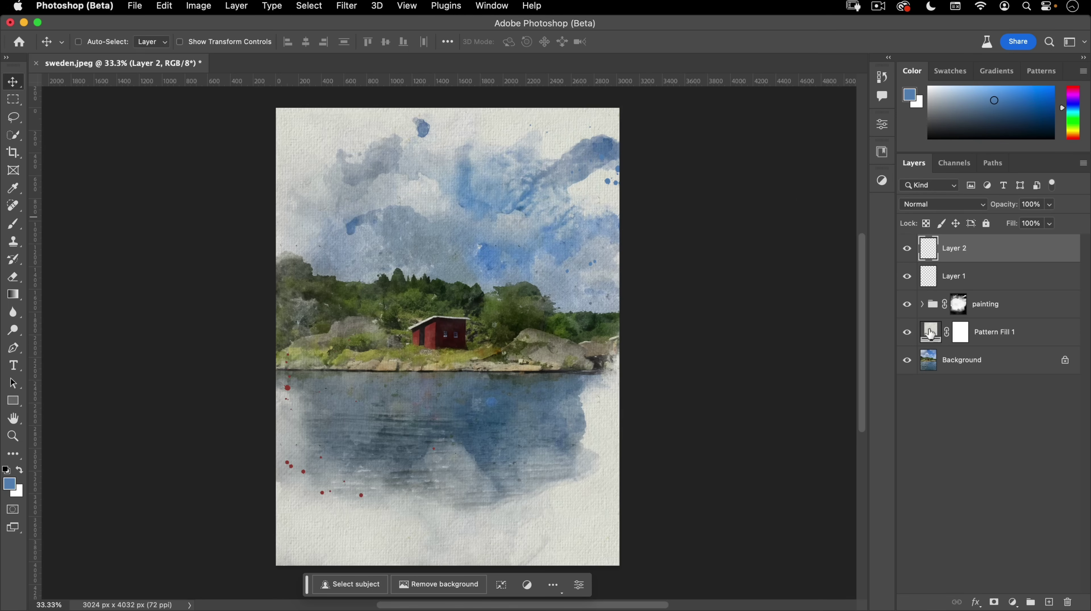
# Add a Curves adjustment layer on top with its white point input set to 246, and close its properties
pyautogui.click(1012, 602)
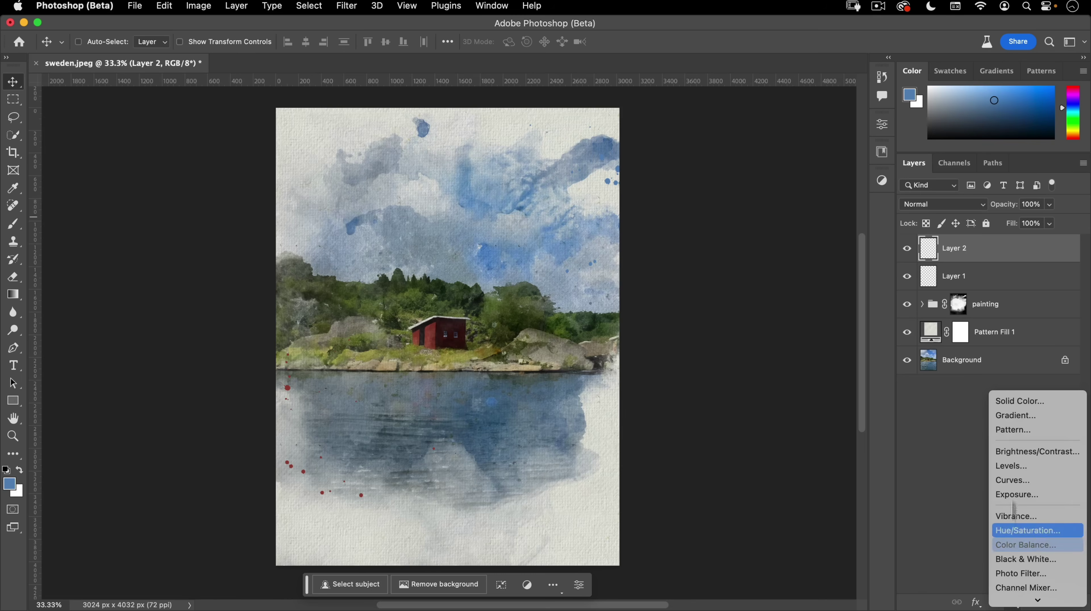
pyautogui.click(1020, 483)
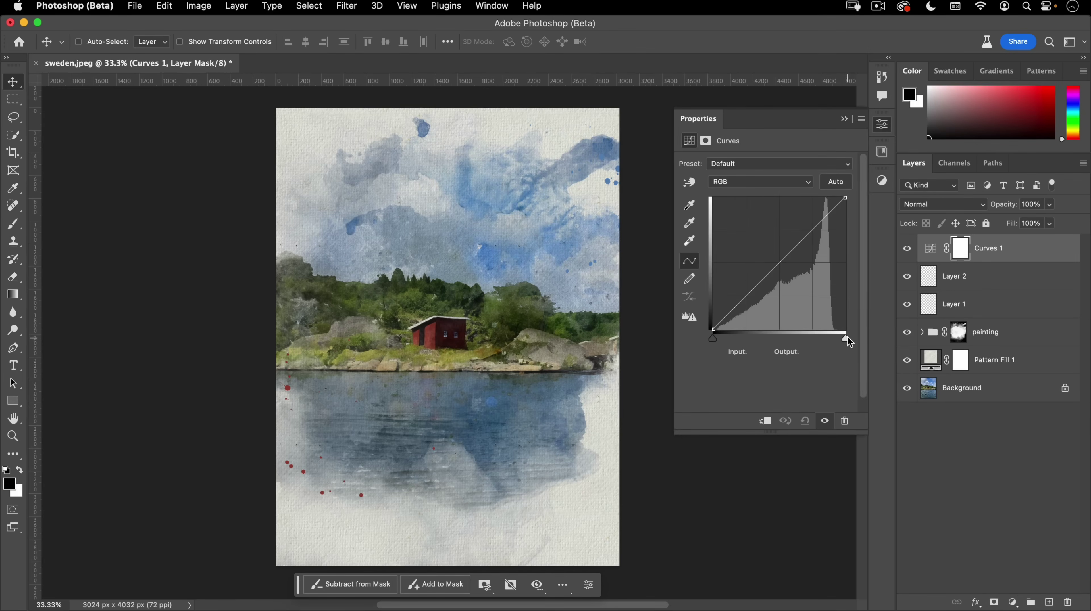
pyautogui.moveTo(846, 339)
pyautogui.keyDown('alt'); pyautogui.mouseDown()
pyautogui.moveTo(808, 339)
pyautogui.moveTo(841, 333)
pyautogui.mouseUp(); pyautogui.keyUp('alt')
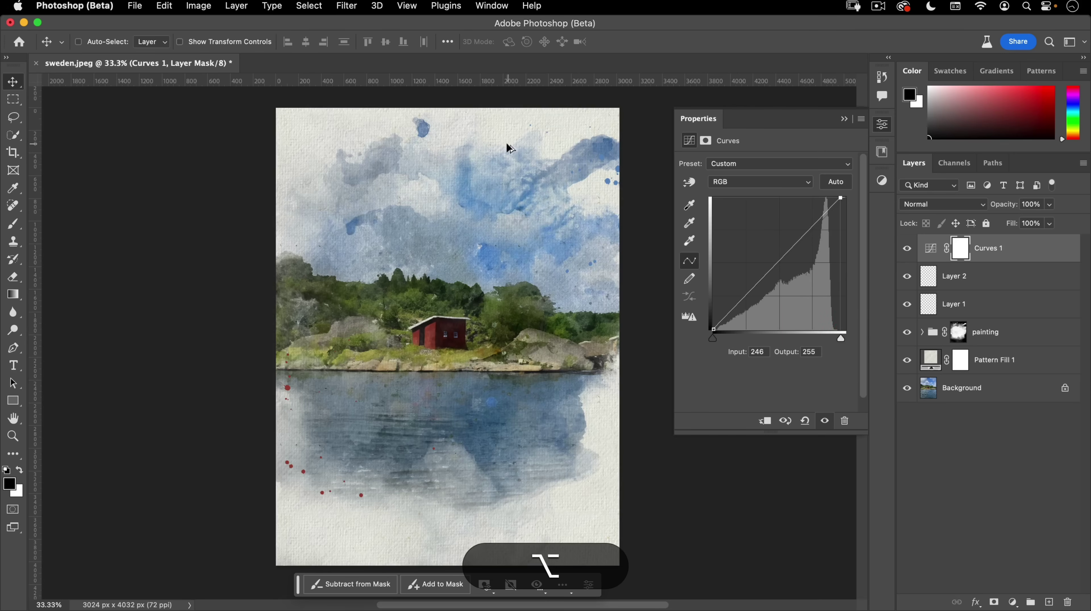
pyautogui.click(882, 124)
# Toggle the Curves layer's visibility to compare the painting with and without the adjustment
pyautogui.click(907, 250)
pyautogui.click(907, 249)
pyautogui.click(908, 249)
pyautogui.click(909, 249)
pyautogui.click(908, 249)
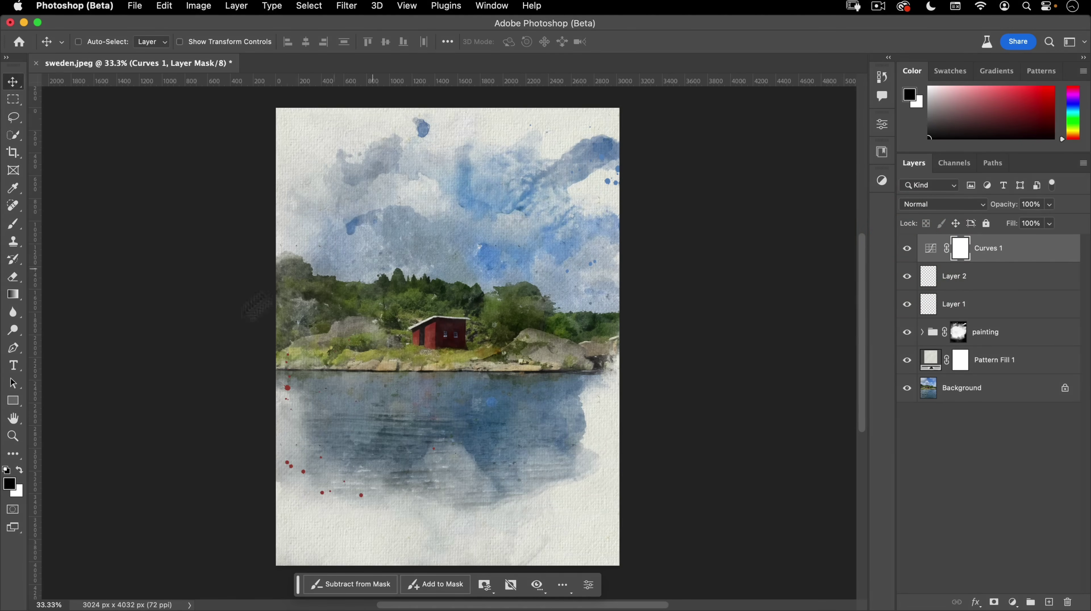